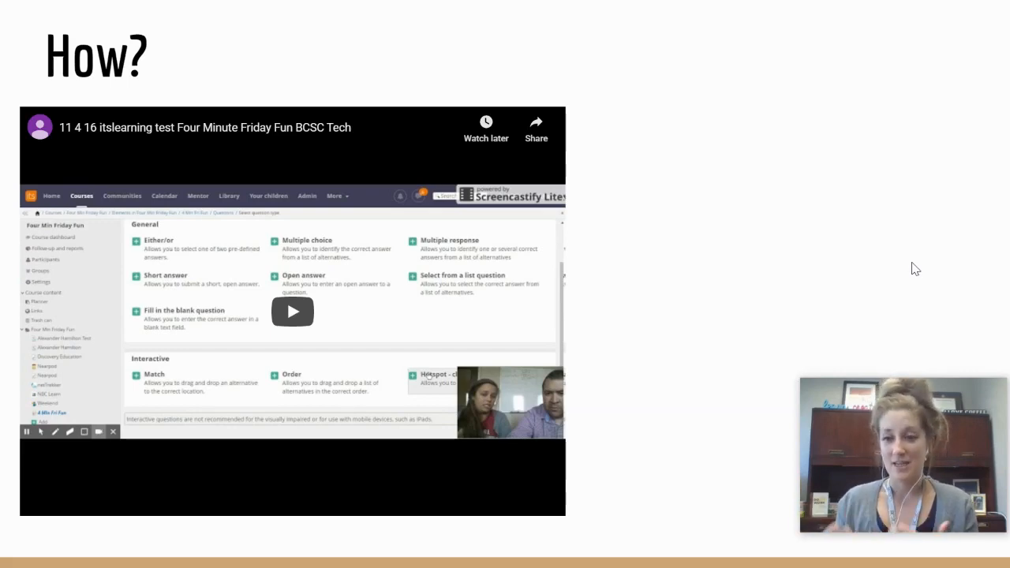
- Exit the full-screen slideshow so the 'How?' slide shows in the browser window
{"action": "key", "text": "Escape"}
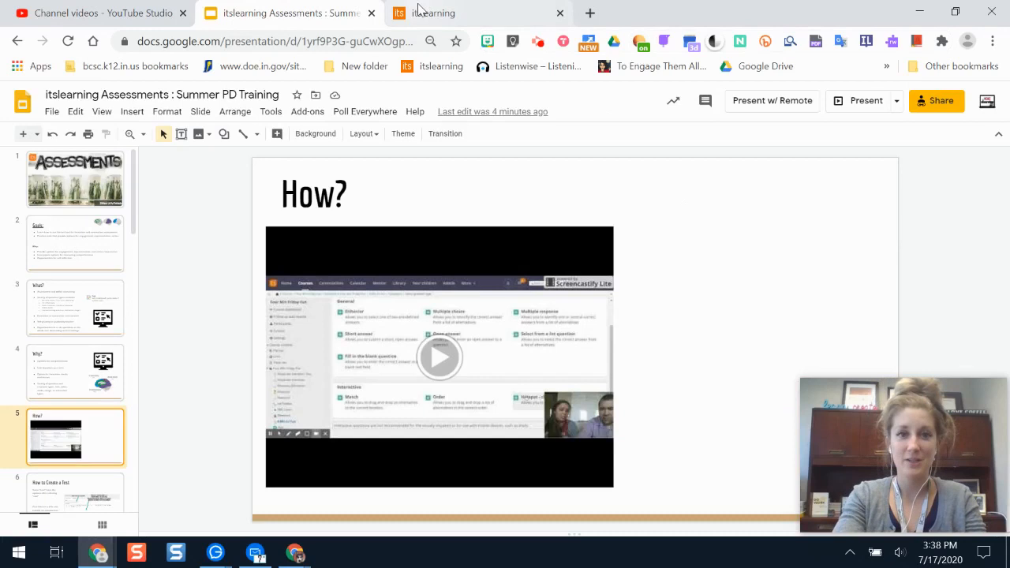
- In the itslearning course Resources, add a new Test from the full Activities list
{"action": "left_click", "coordinate": [426, 12]}
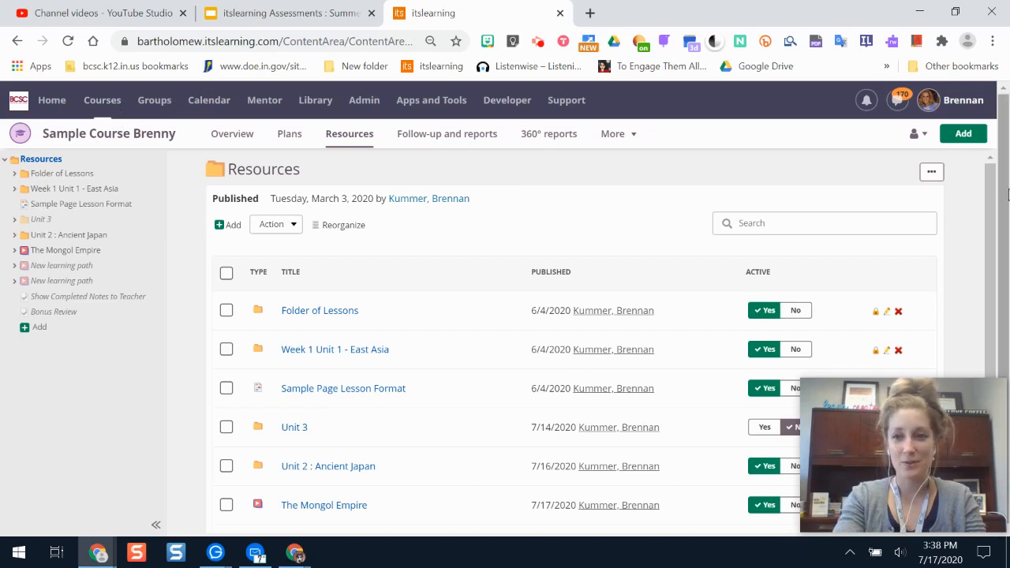
{"action": "left_click", "coordinate": [960, 139]}
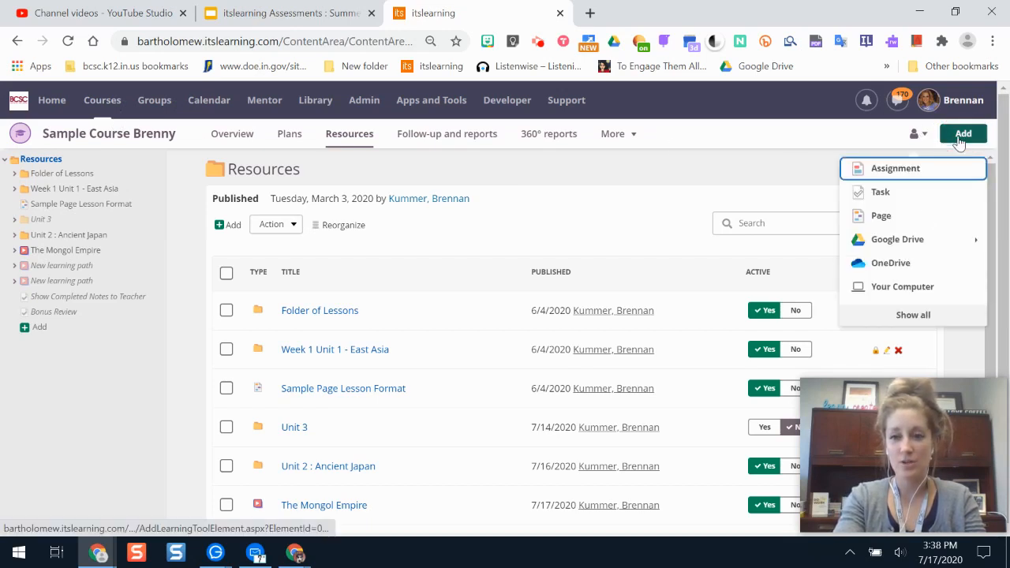
{"action": "left_click", "coordinate": [929, 316]}
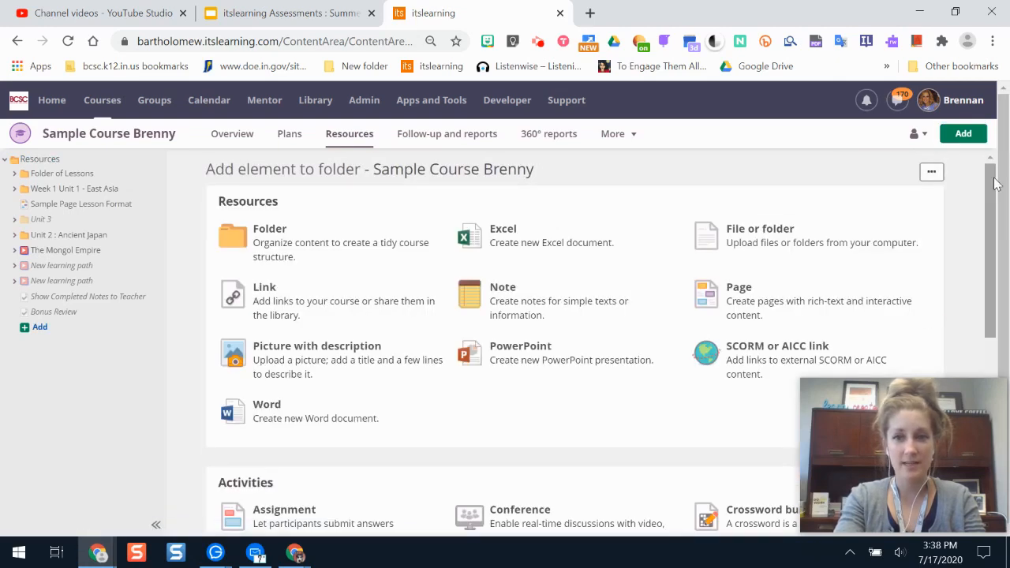
{"action": "scroll", "coordinate": [996, 184], "scroll_direction": "down", "scroll_amount": 4}
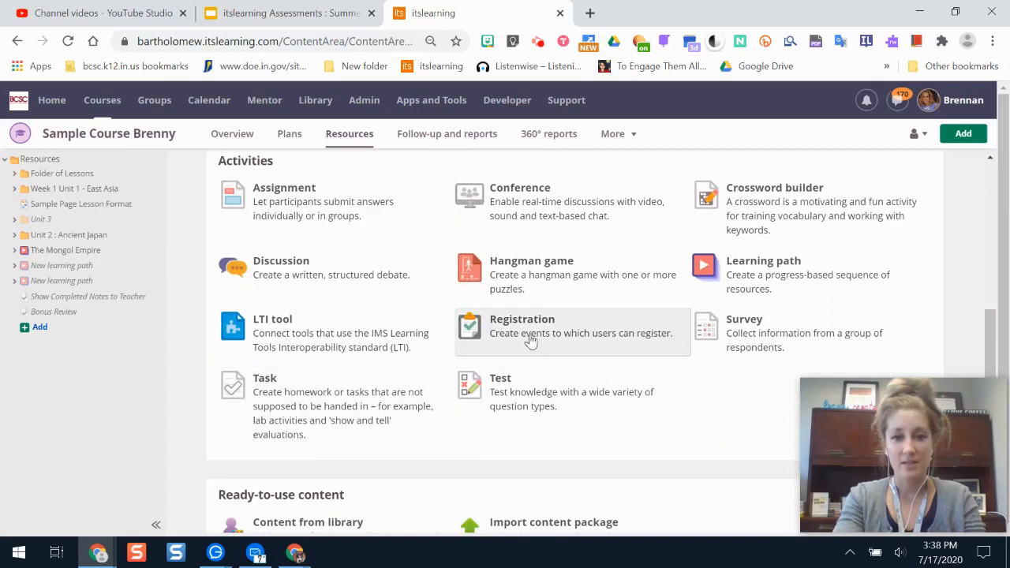
{"action": "left_click", "coordinate": [608, 414]}
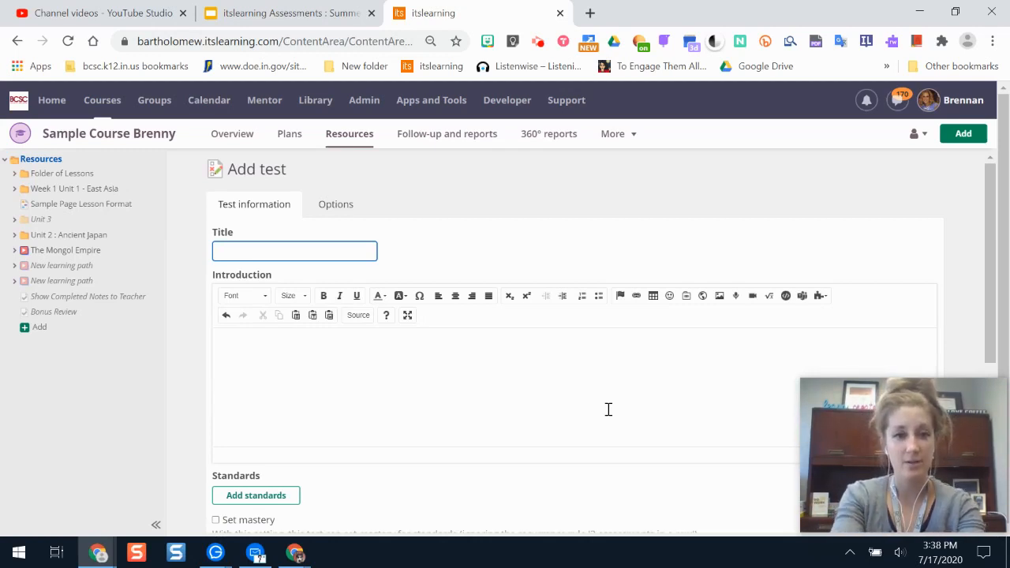
- Title the test 'Brenny's Sample Test' and write an introduction asking students to answer before the unit launcher
{"action": "type", "text": "Brenny's Sample Test"}
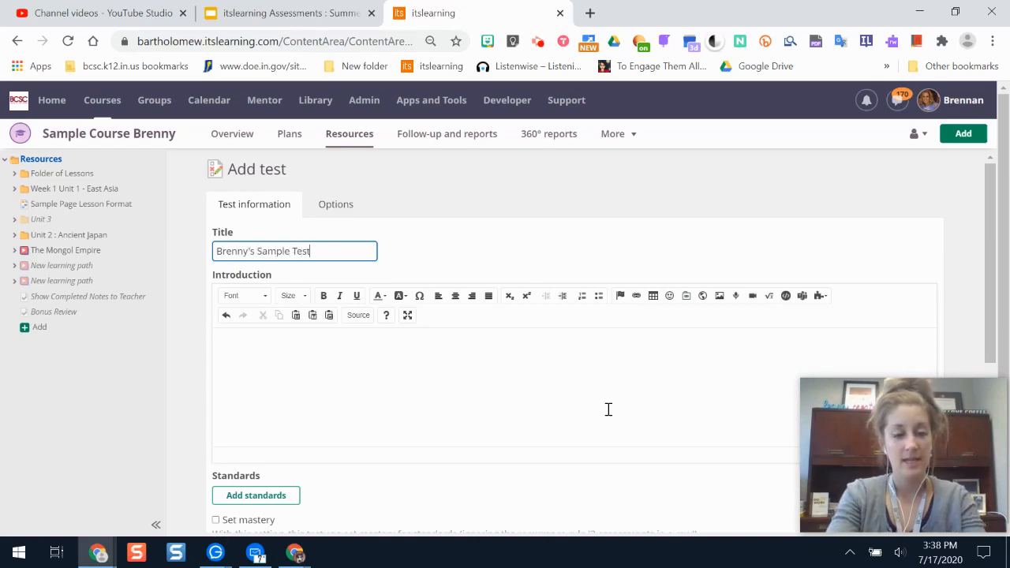
{"action": "left_click", "coordinate": [451, 419]}
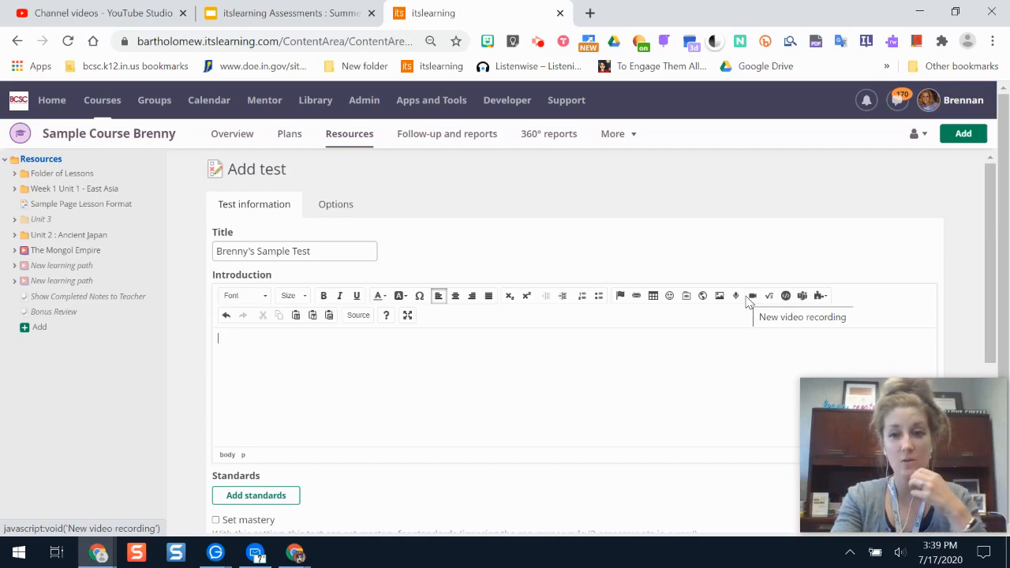
{"action": "left_click", "coordinate": [404, 392]}
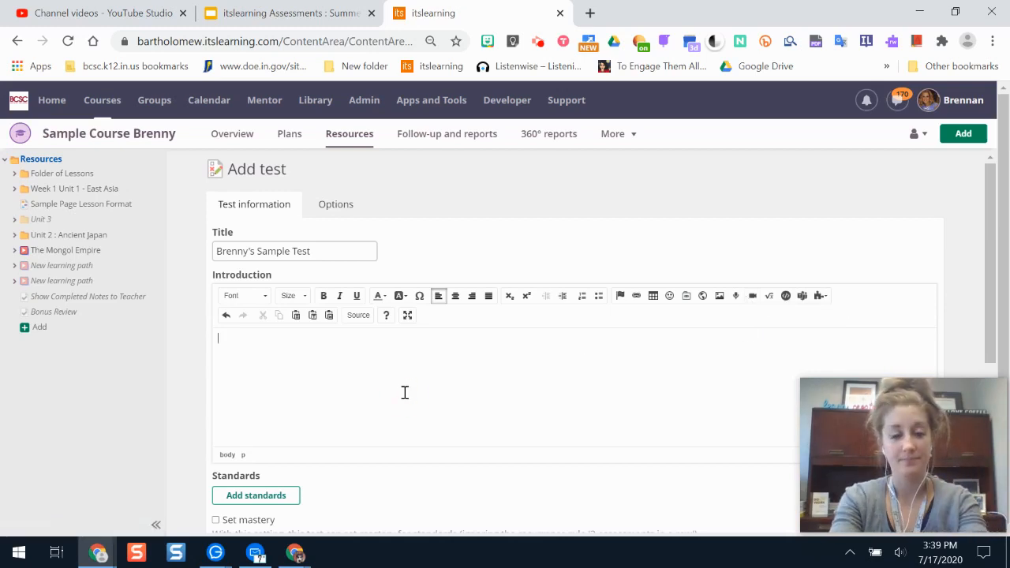
{"action": "type", "text": "Please anse"}
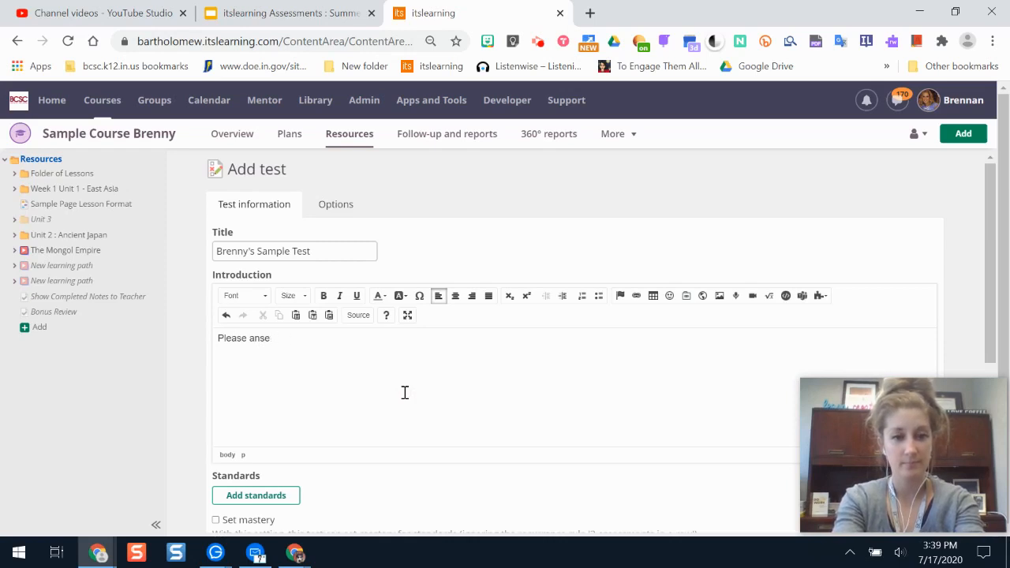
{"action": "type", "text": "wr the the test questions and"}
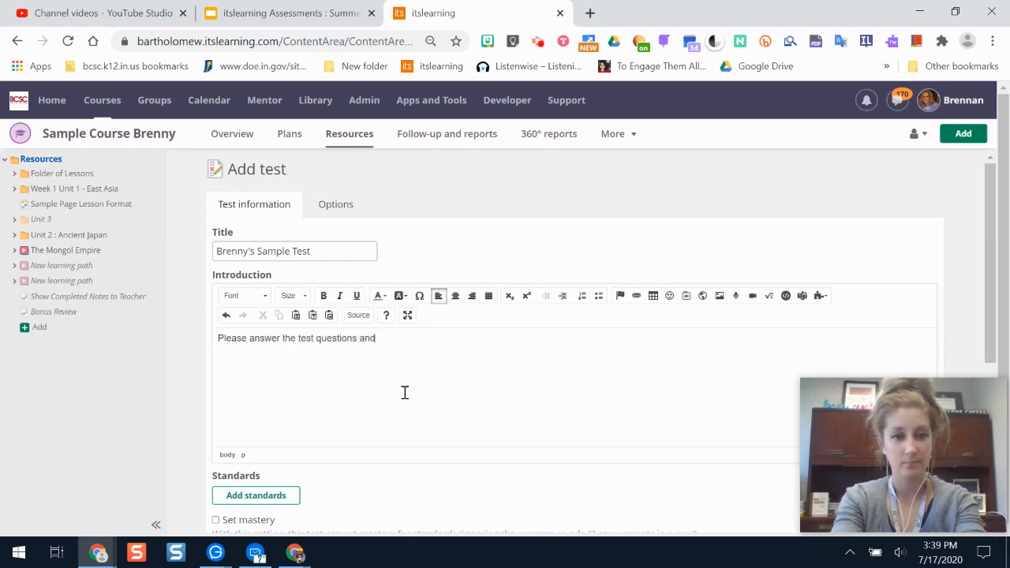
{"action": "type", "text": " then we"}
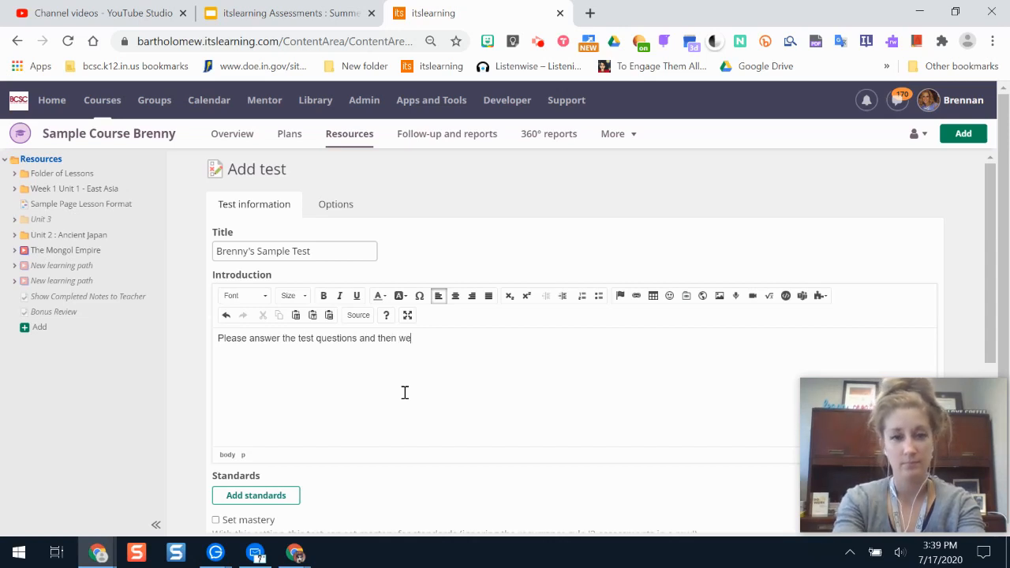
{"action": "type", "text": " will move on to a rev"}
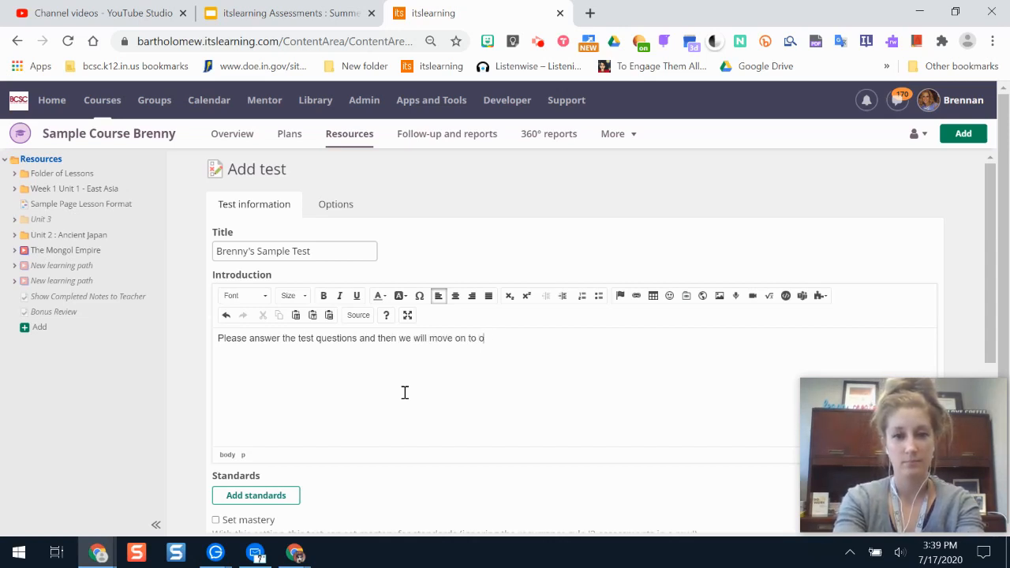
{"action": "type", "text": "nit launcher when "}
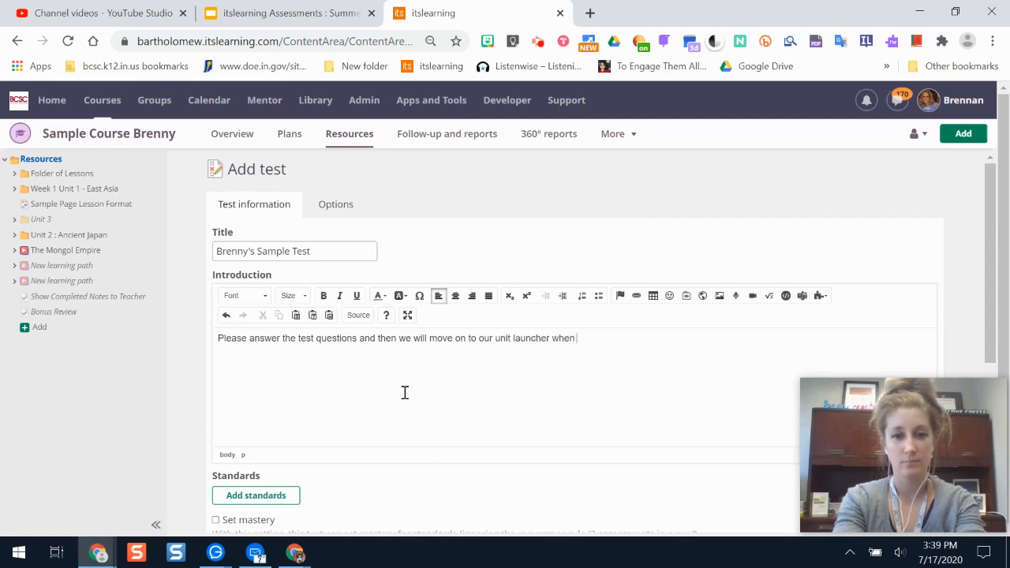
{"action": "type", "text": "finished."}
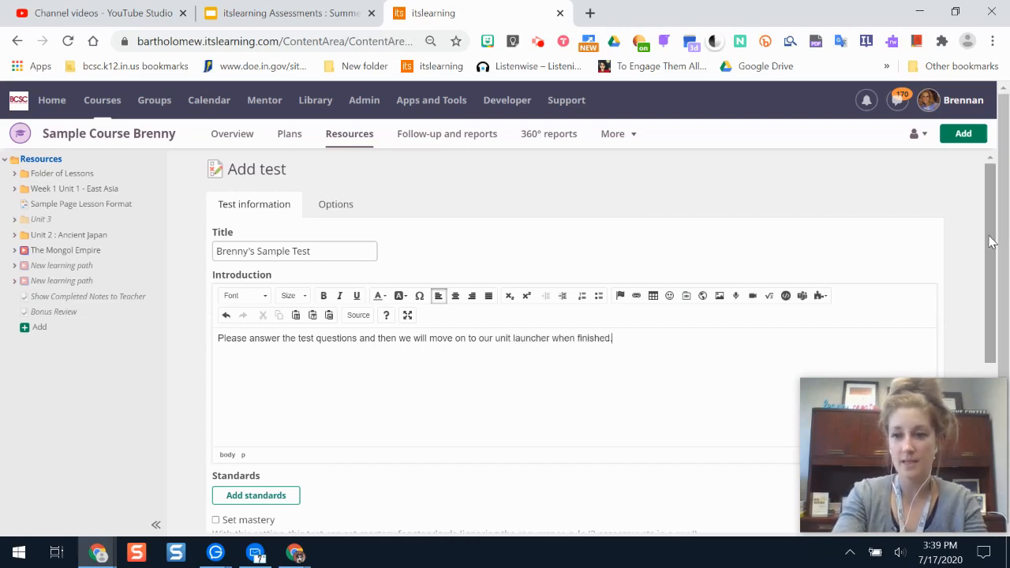
{"action": "left_click_drag", "start_coordinate": [988, 259], "coordinate": [1009, 400]}
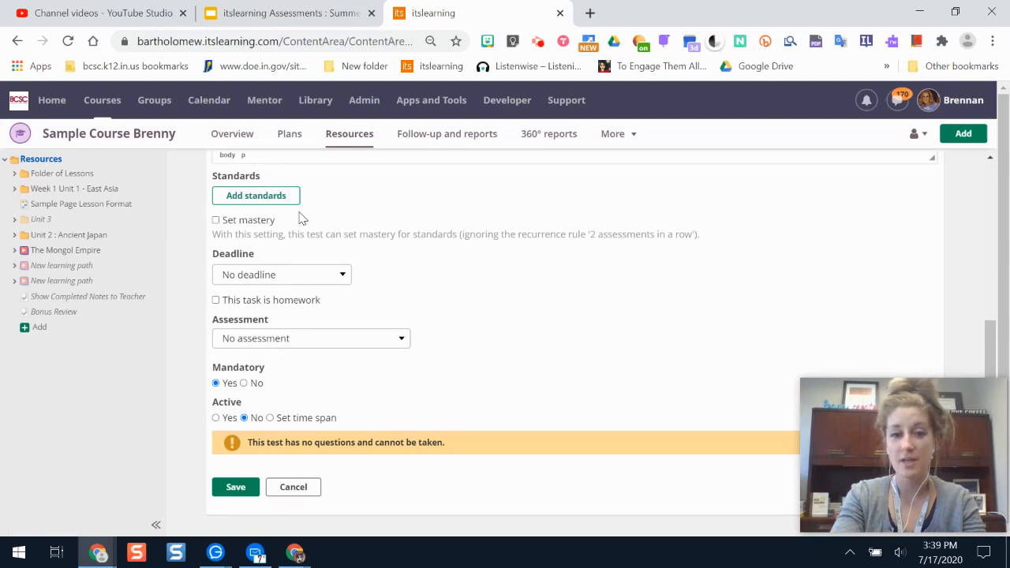
- Attach Social Studies Grade 7 Historical Knowledge standards 7.1.5 and 7.1.4 to the test
{"action": "left_click", "coordinate": [261, 196]}
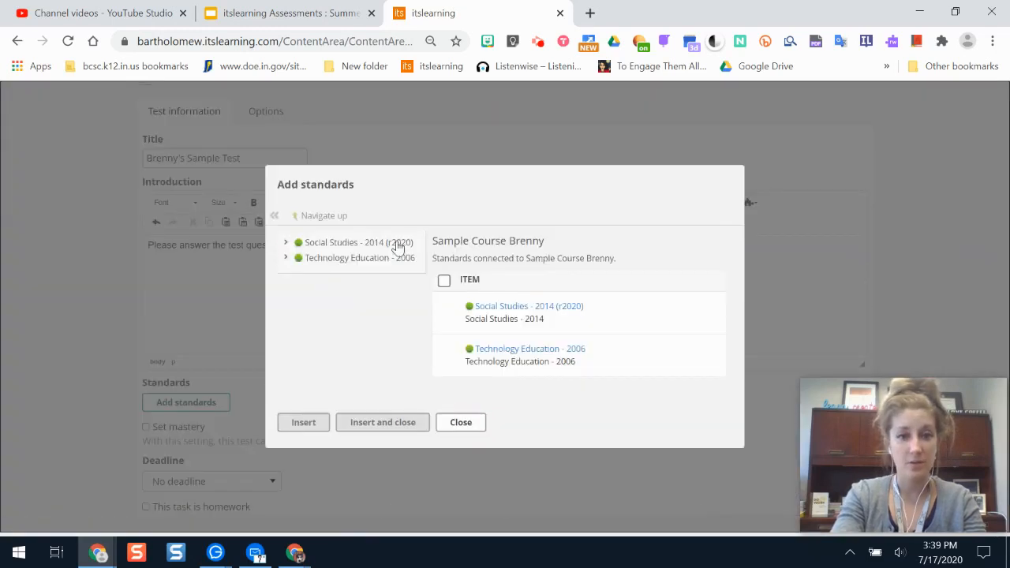
{"action": "left_click", "coordinate": [505, 307]}
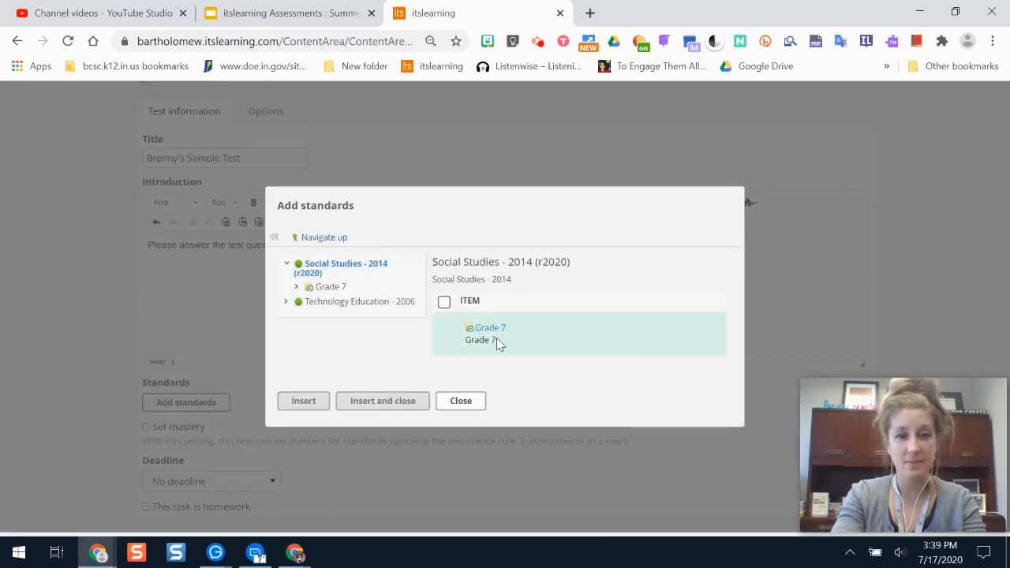
{"action": "left_click", "coordinate": [486, 326]}
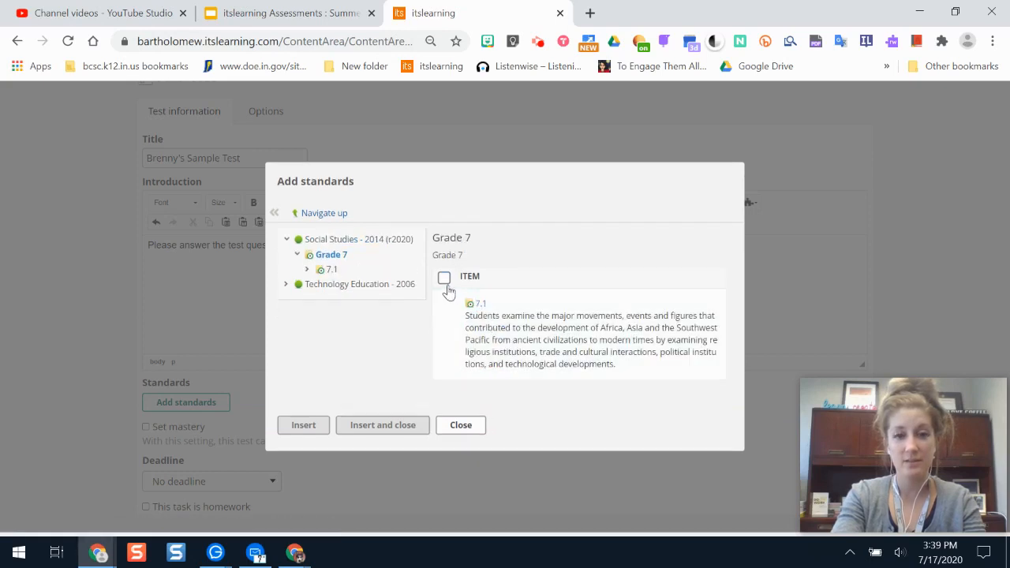
{"action": "left_click", "coordinate": [484, 330]}
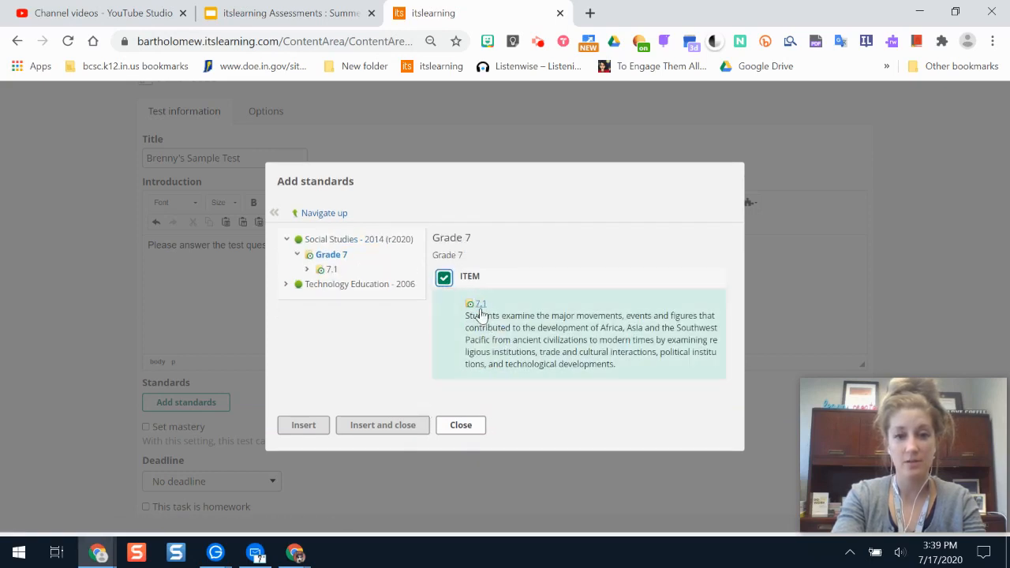
{"action": "left_click", "coordinate": [480, 307]}
{"action": "left_click", "coordinate": [510, 355]}
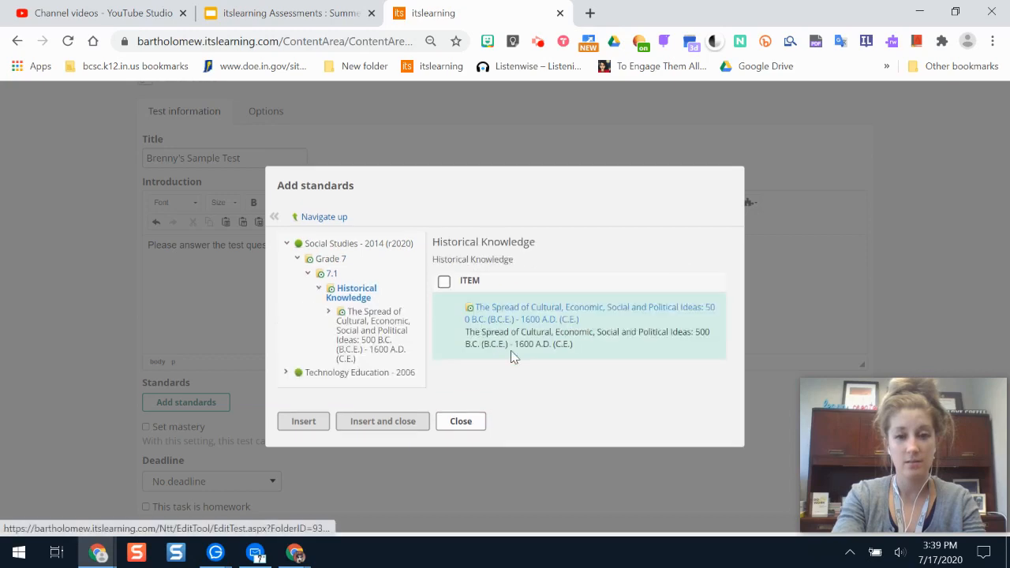
{"action": "left_click", "coordinate": [497, 317]}
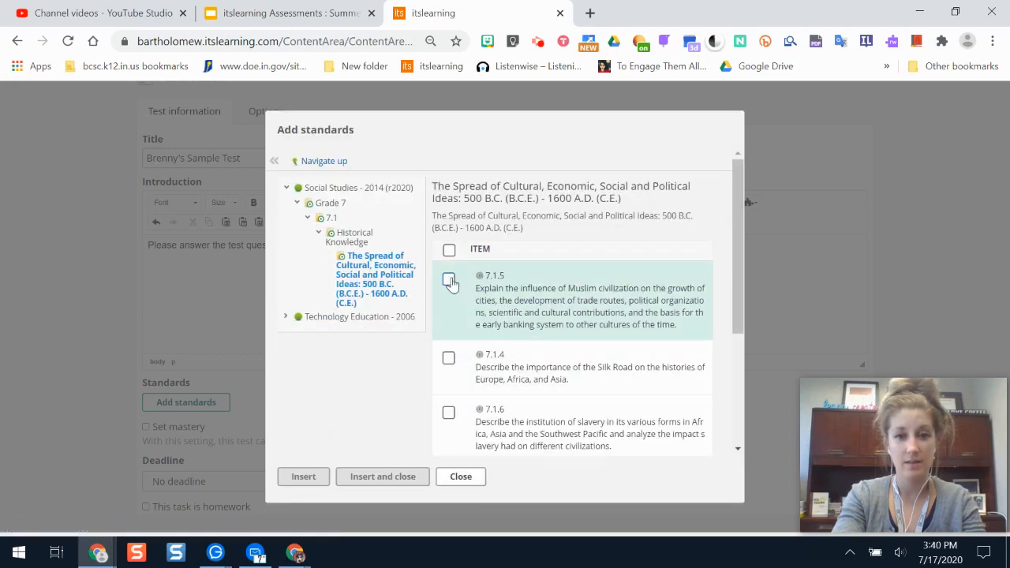
{"action": "left_click", "coordinate": [448, 280]}
{"action": "left_click", "coordinate": [448, 358]}
{"action": "left_click", "coordinate": [379, 480]}
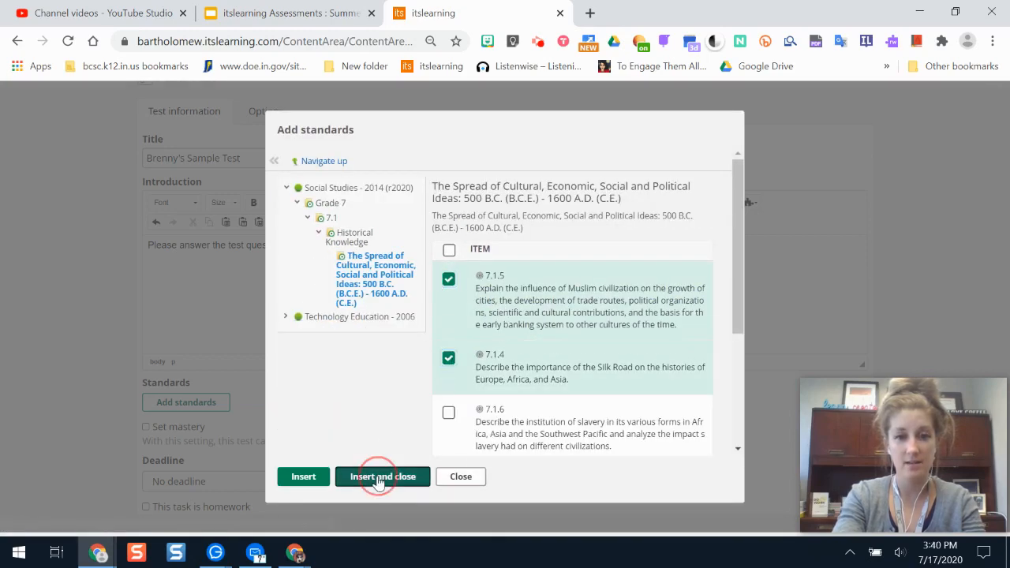
{"action": "scroll", "coordinate": [987, 300], "scroll_direction": "down", "scroll_amount": 1}
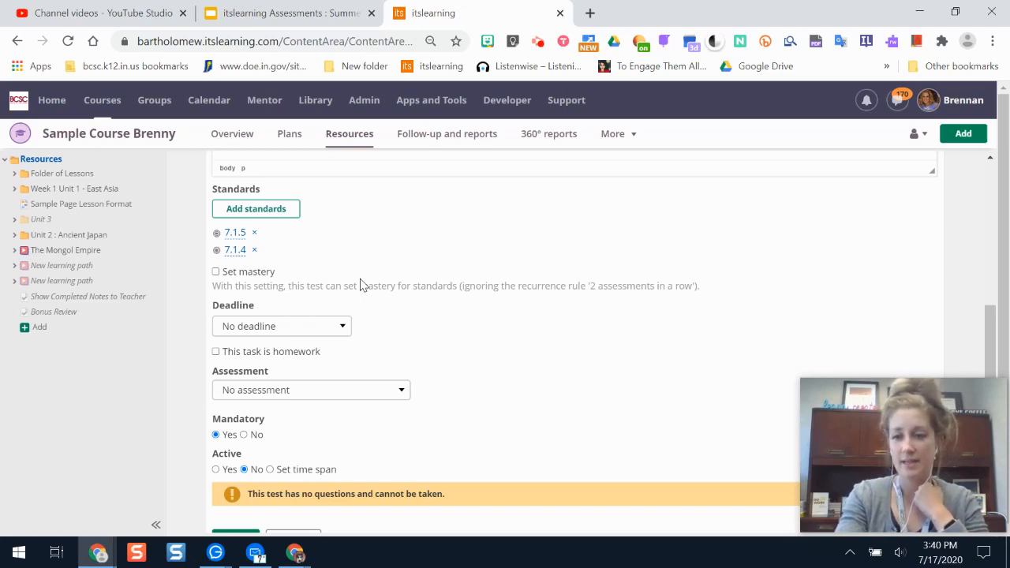
- Turn Set mastery off, keep the deadline at No deadline, and bring up the Assessment scale list
{"action": "left_click", "coordinate": [216, 273]}
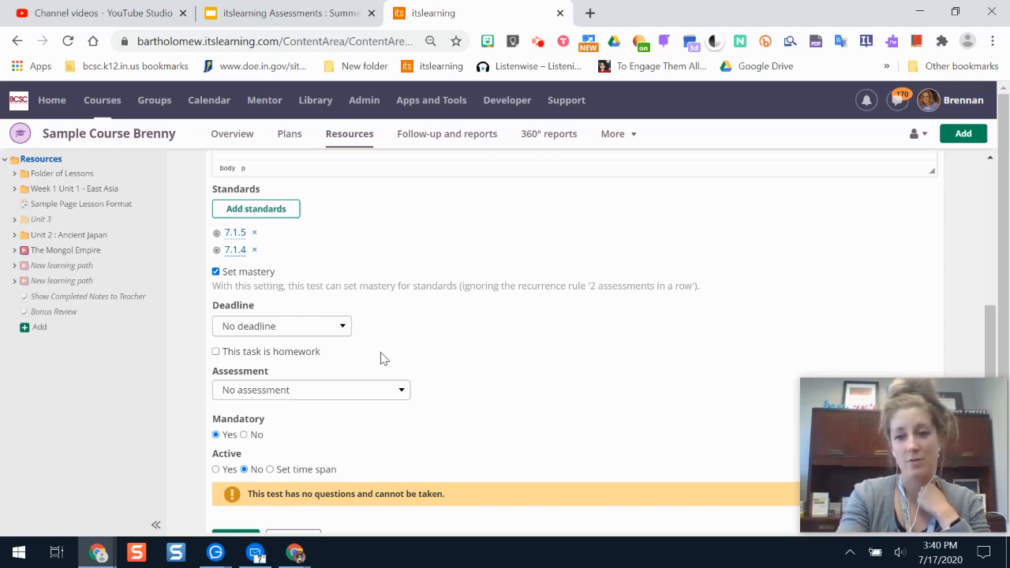
{"action": "left_click", "coordinate": [216, 272]}
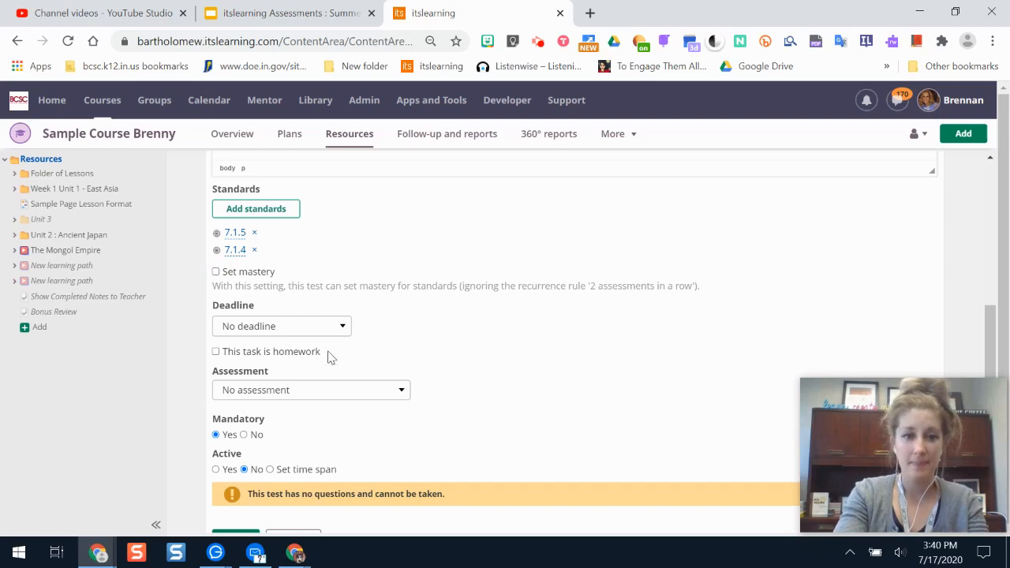
{"action": "left_click", "coordinate": [318, 326]}
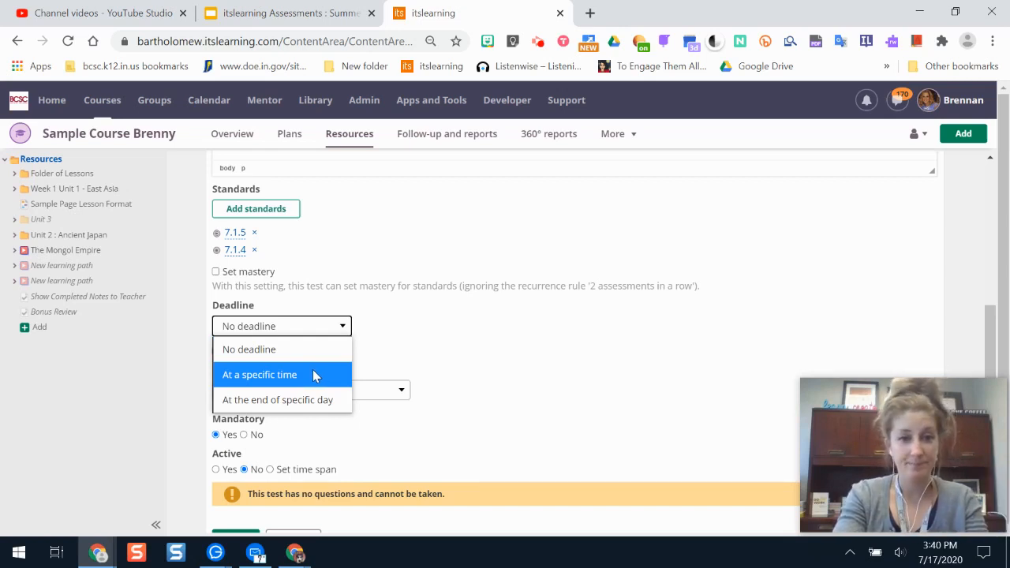
{"action": "left_click", "coordinate": [282, 377]}
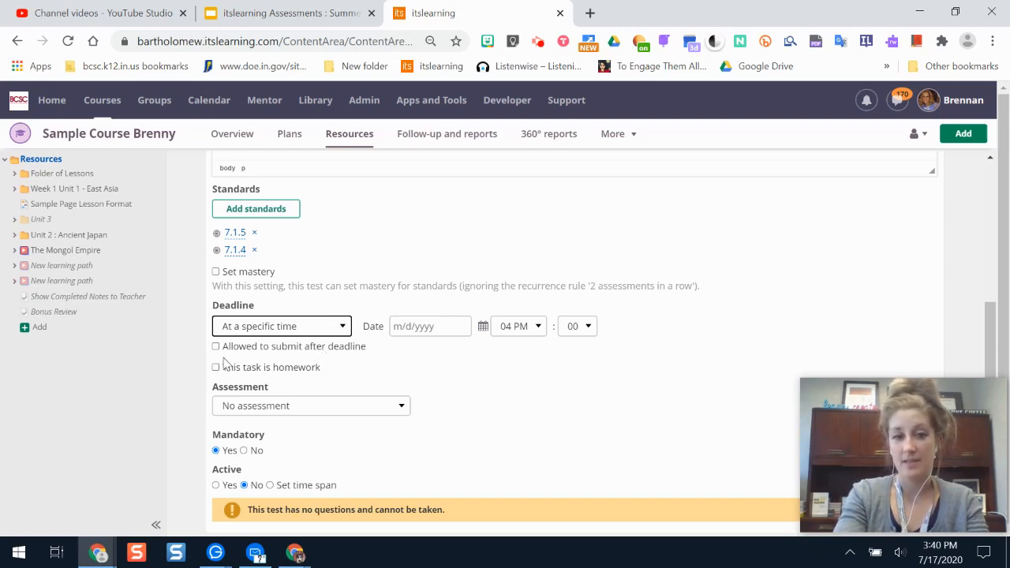
{"action": "left_click", "coordinate": [308, 326]}
{"action": "left_click", "coordinate": [244, 350]}
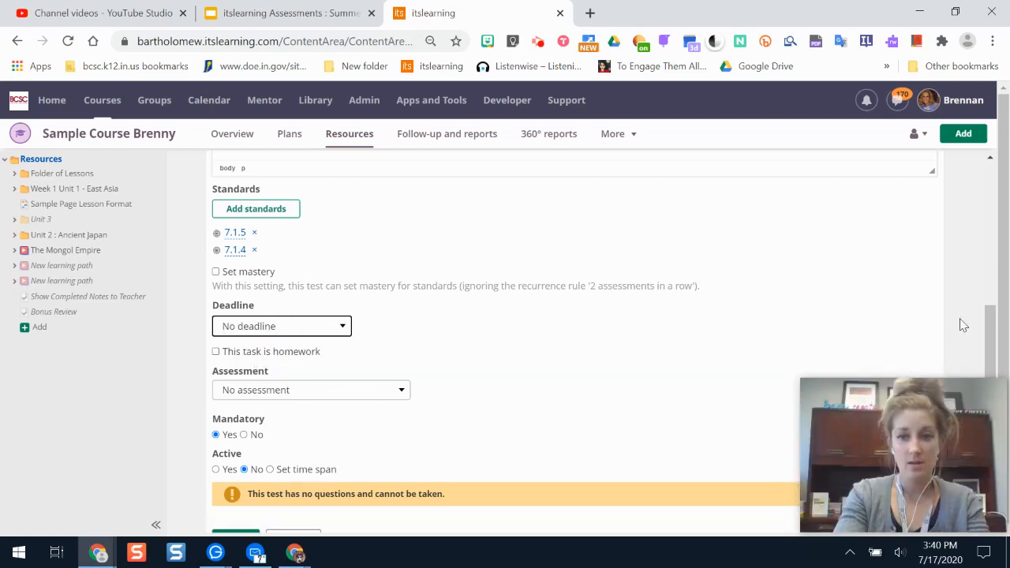
{"action": "scroll", "coordinate": [991, 340], "scroll_direction": "down", "scroll_amount": 1}
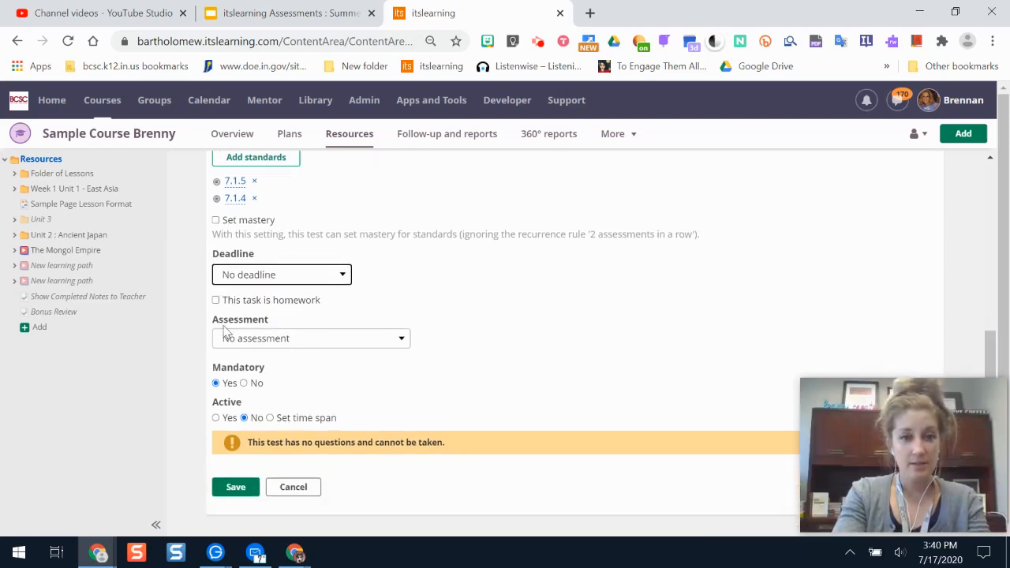
{"action": "left_click", "coordinate": [331, 343]}
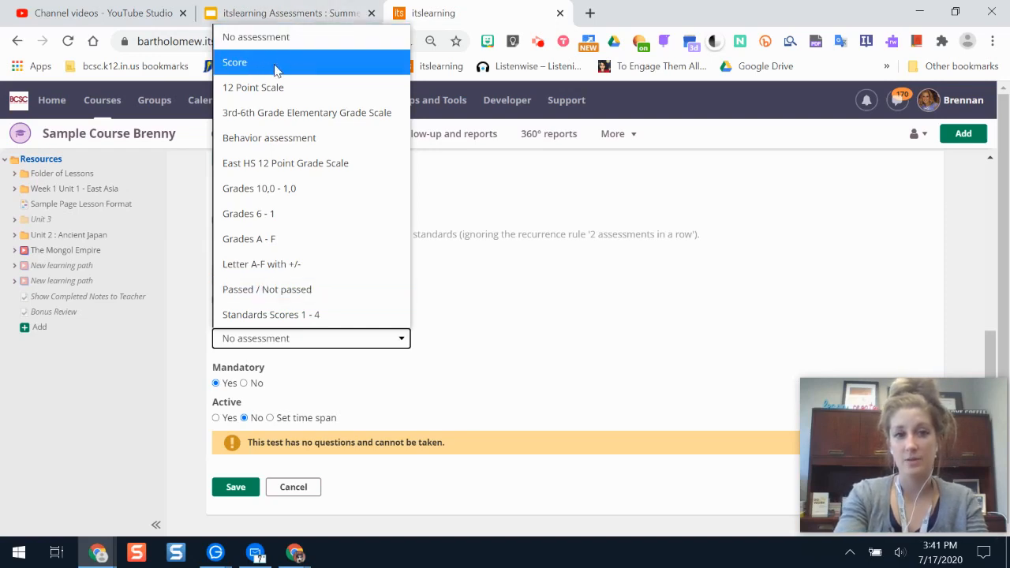
- Switch Assessment from Score back to No assessment and save the test
{"action": "left_click", "coordinate": [231, 63]}
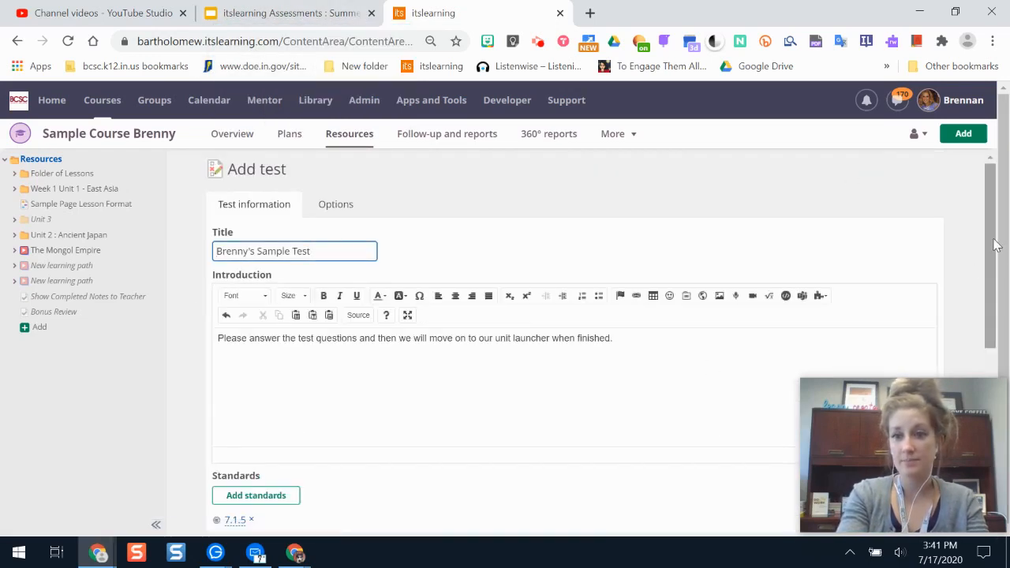
{"action": "scroll", "coordinate": [990, 260], "scroll_direction": "down", "scroll_amount": 5}
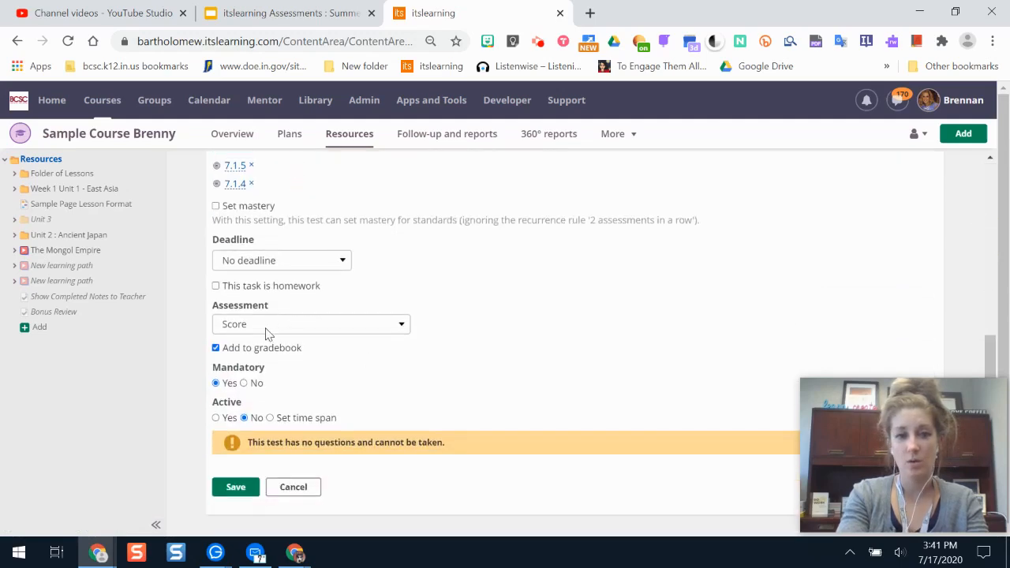
{"action": "left_click", "coordinate": [268, 328]}
{"action": "left_click", "coordinate": [268, 23]}
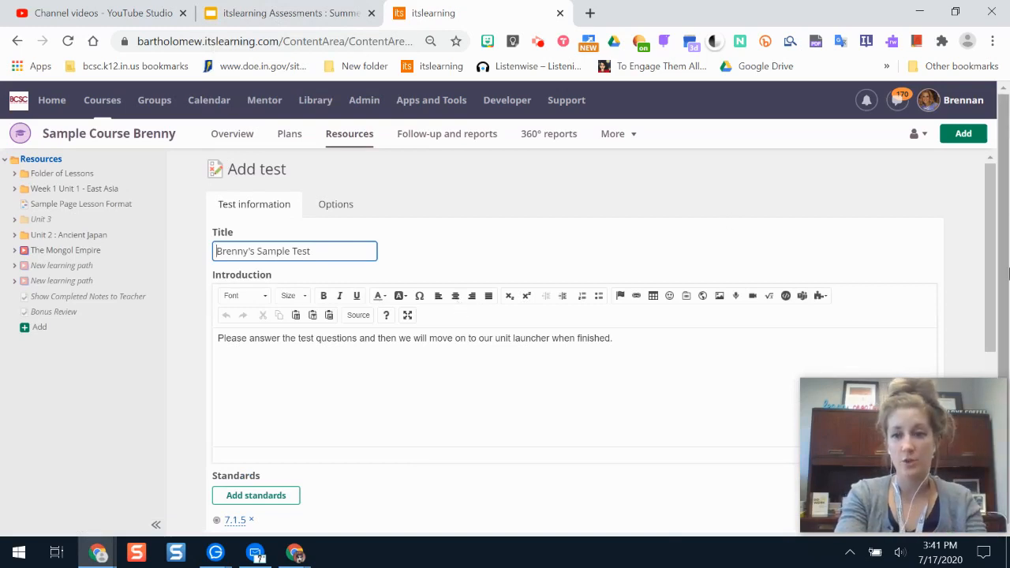
{"action": "left_click_drag", "start_coordinate": [990, 233], "coordinate": [1000, 375]}
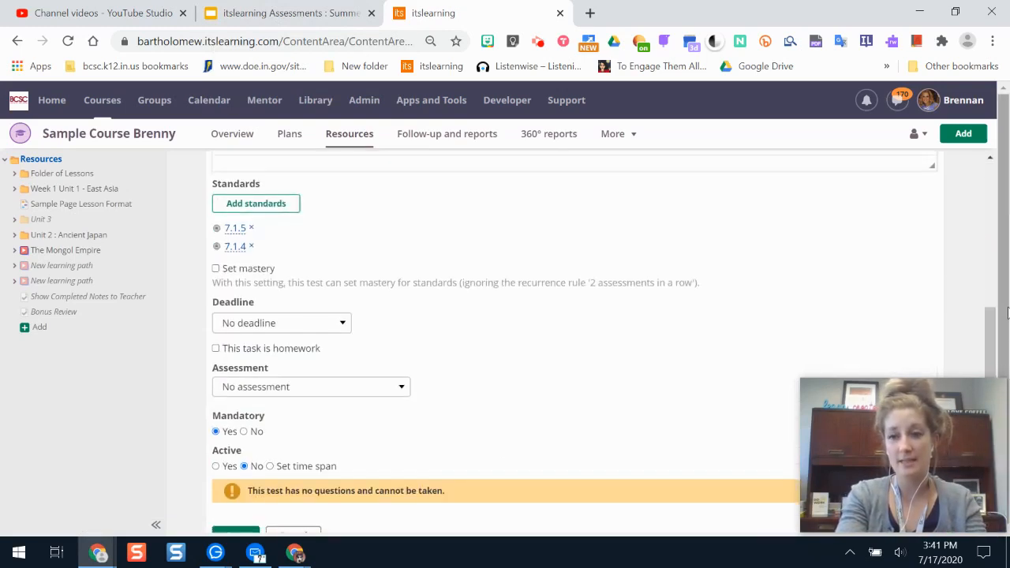
{"action": "left_click_drag", "start_coordinate": [1002, 309], "coordinate": [1004, 336]}
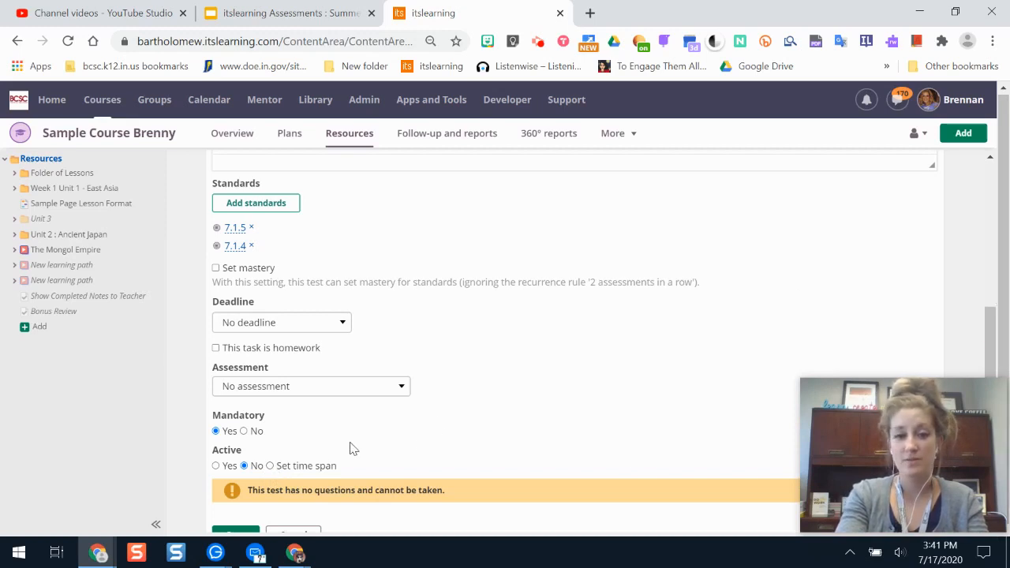
{"action": "scroll", "coordinate": [564, 426], "scroll_direction": "down", "scroll_amount": 1}
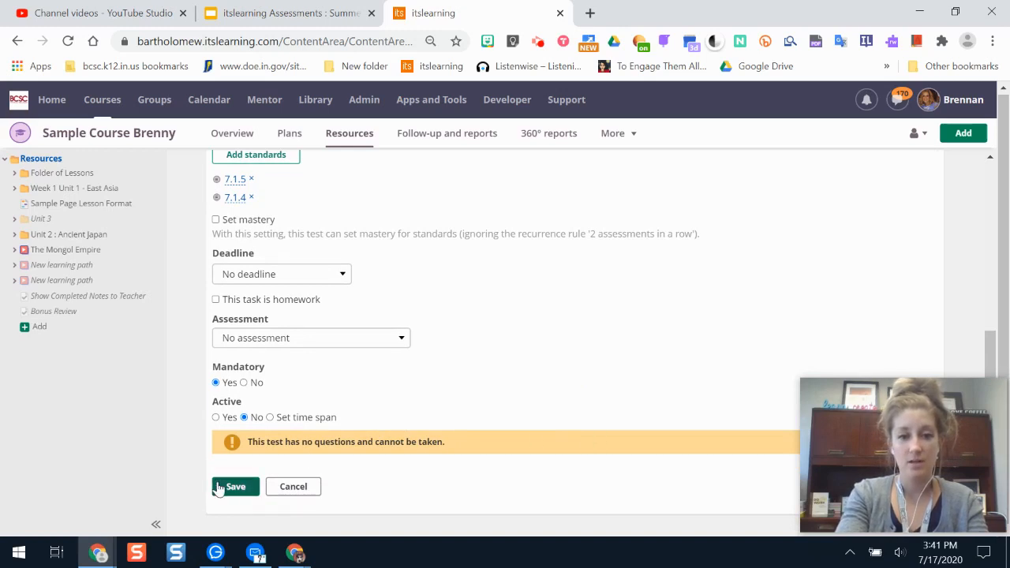
{"action": "left_click", "coordinate": [241, 496]}
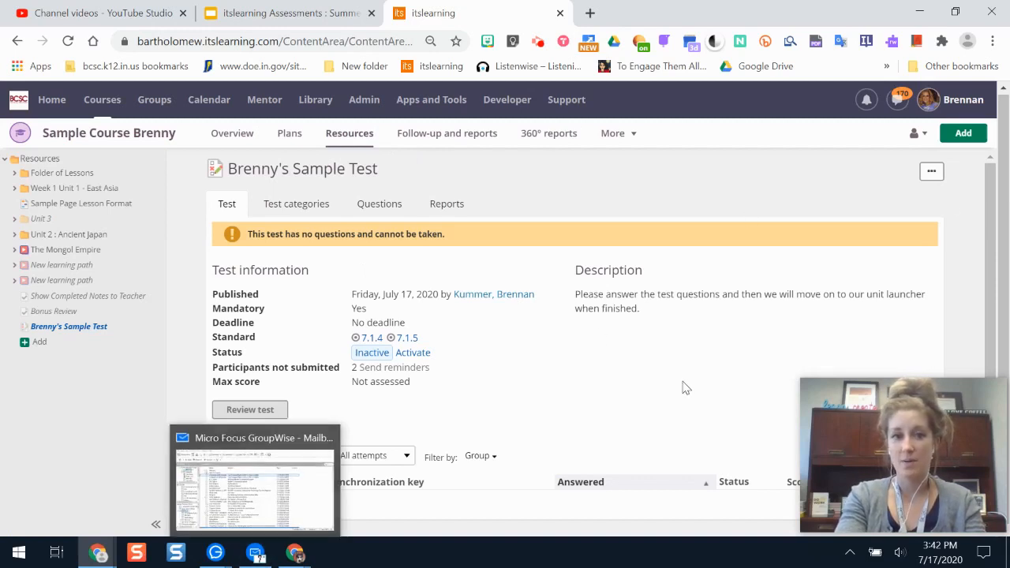
- Open Edit test settings from the test's '...' menu
{"action": "left_click", "coordinate": [932, 174]}
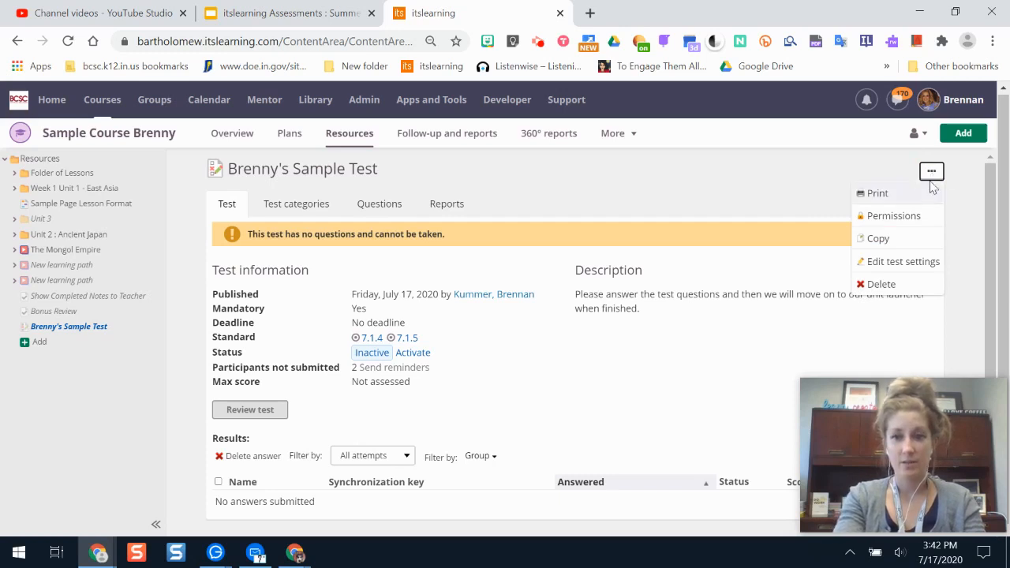
{"action": "left_click", "coordinate": [913, 263]}
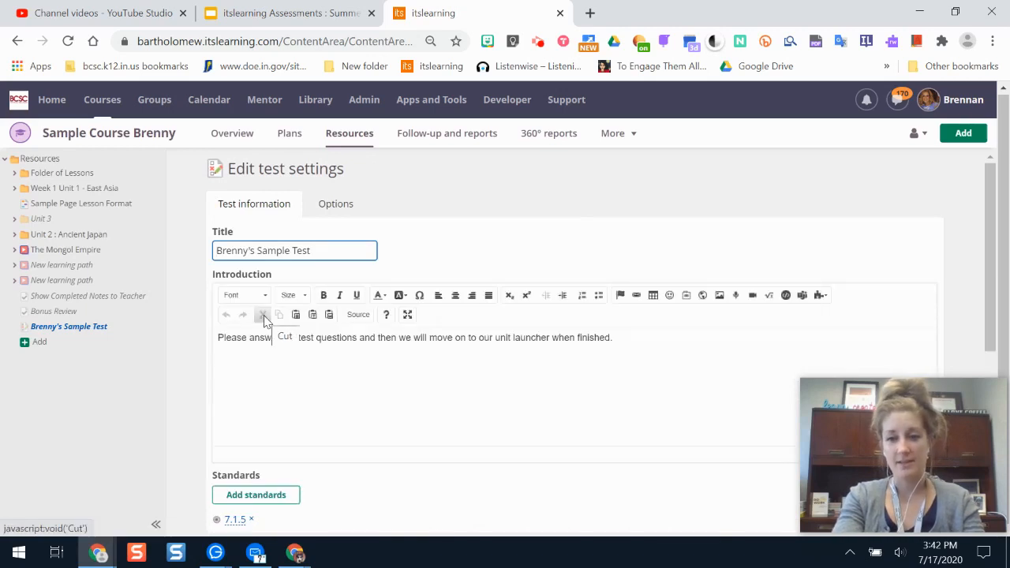
- On the Options tab, set Question navigation to 'Show all questions on one page'
{"action": "left_click", "coordinate": [345, 204]}
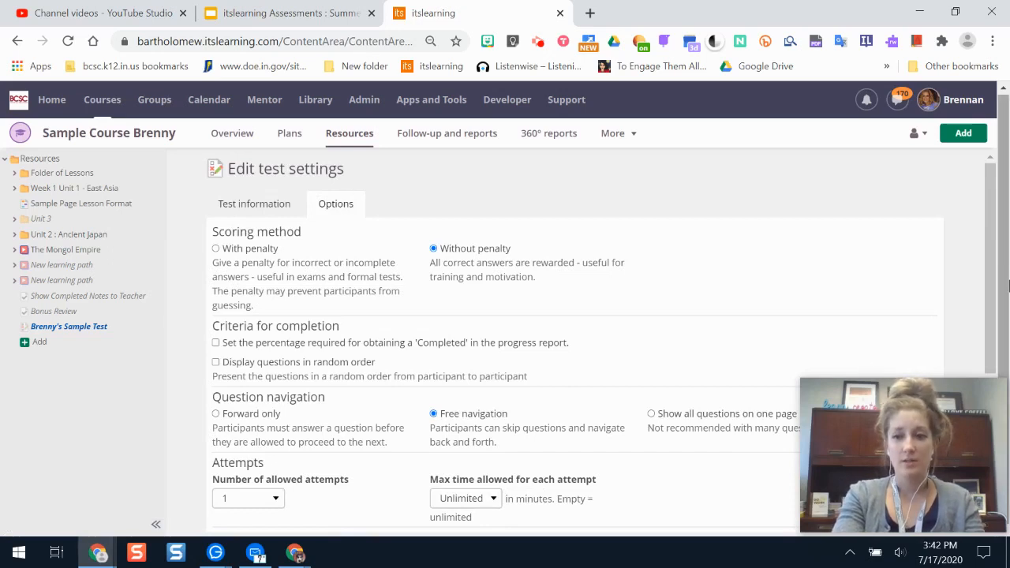
{"action": "left_click_drag", "start_coordinate": [997, 235], "coordinate": [999, 262]}
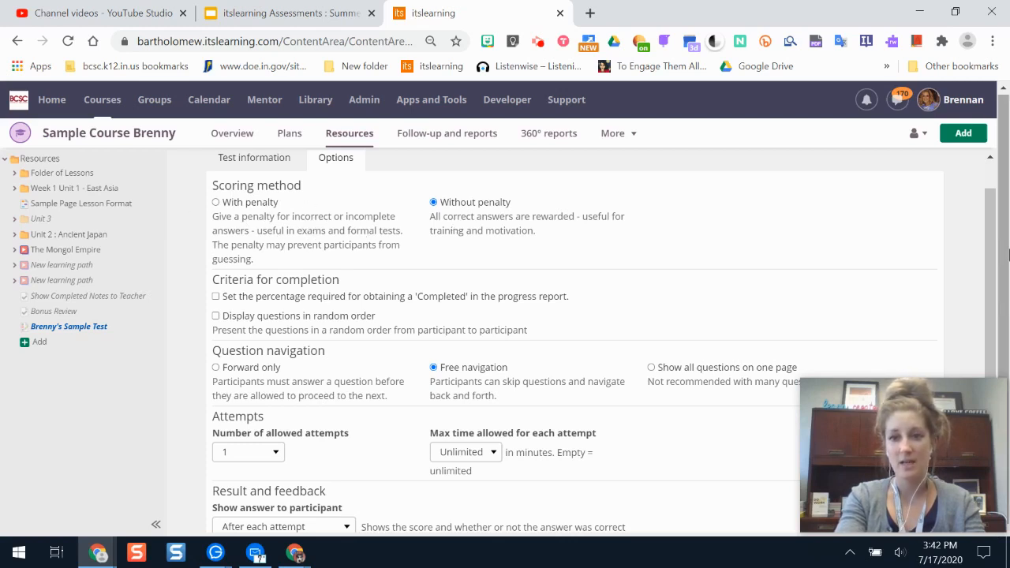
{"action": "left_click_drag", "start_coordinate": [996, 225], "coordinate": [996, 279]}
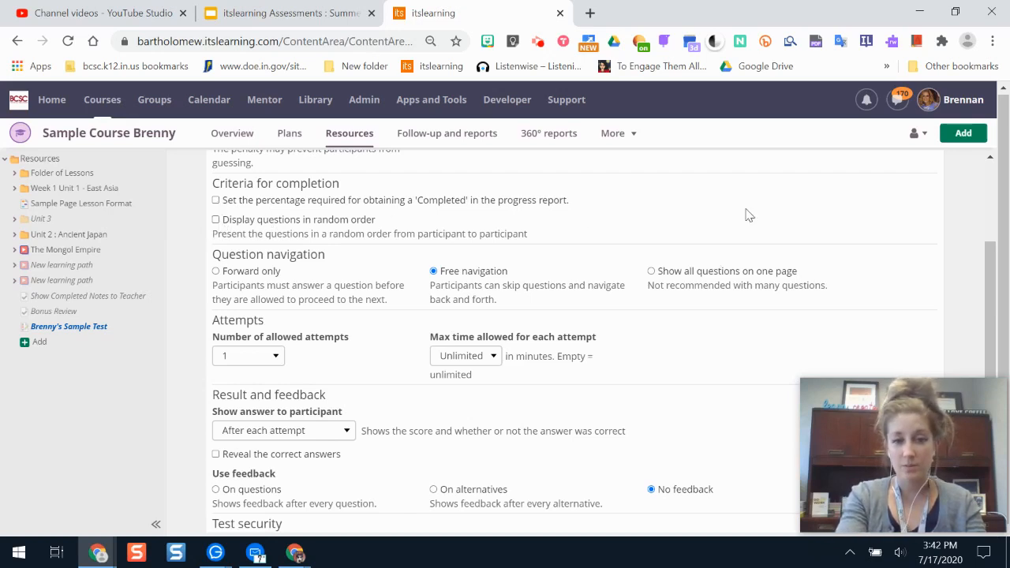
{"action": "scroll", "coordinate": [1001, 316], "scroll_direction": "down", "scroll_amount": 1}
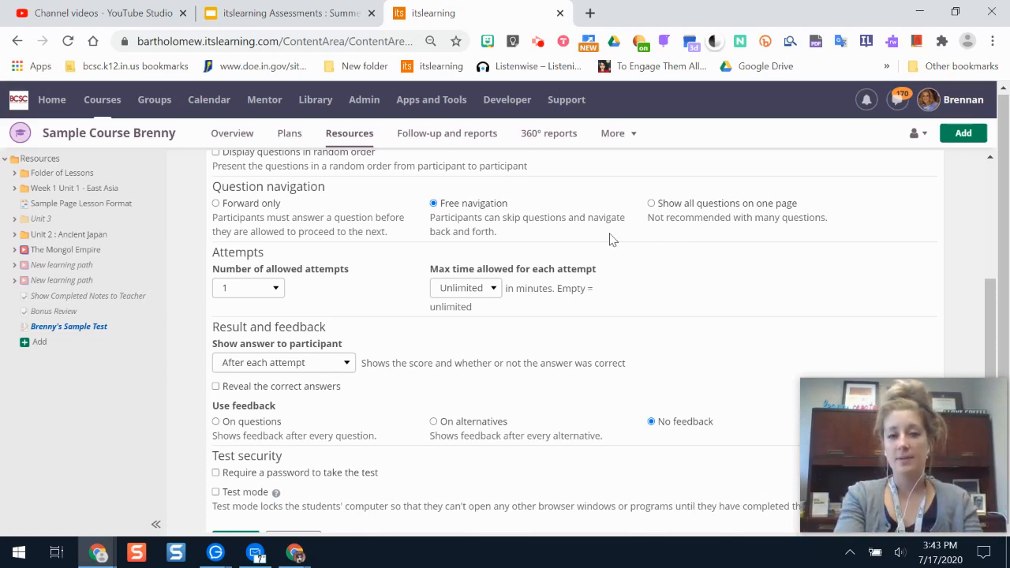
{"action": "left_click", "coordinate": [652, 204]}
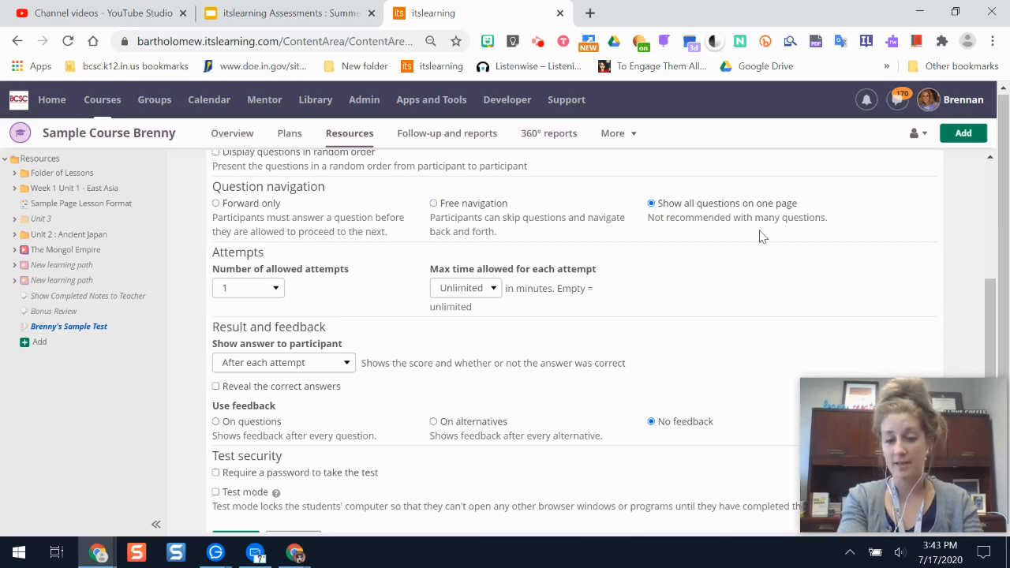
{"action": "scroll", "coordinate": [403, 275], "scroll_direction": "down", "scroll_amount": 2}
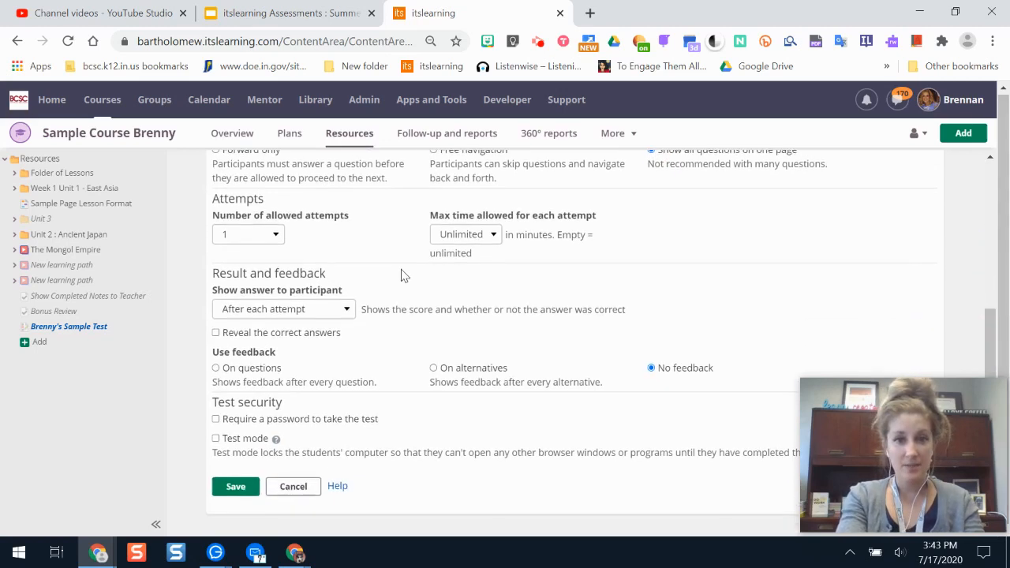
{"action": "left_click", "coordinate": [274, 235]}
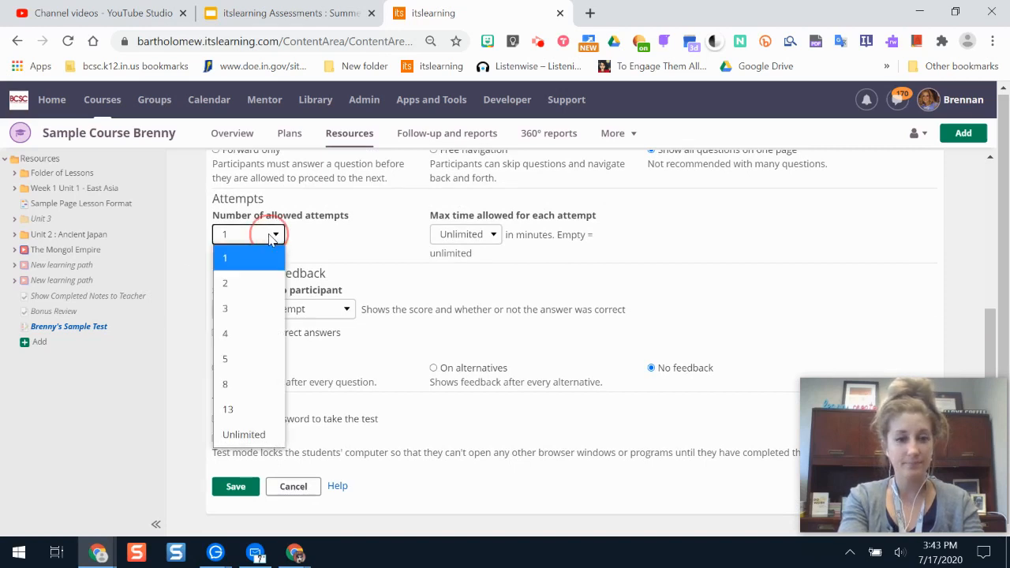
{"action": "left_click", "coordinate": [238, 291]}
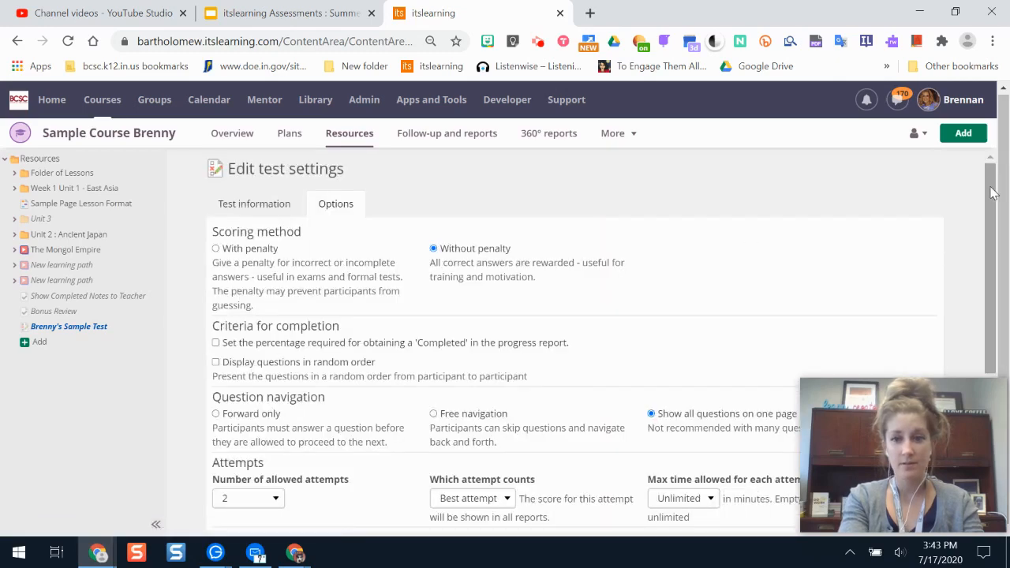
{"action": "scroll", "coordinate": [993, 193], "scroll_direction": "down", "scroll_amount": 3}
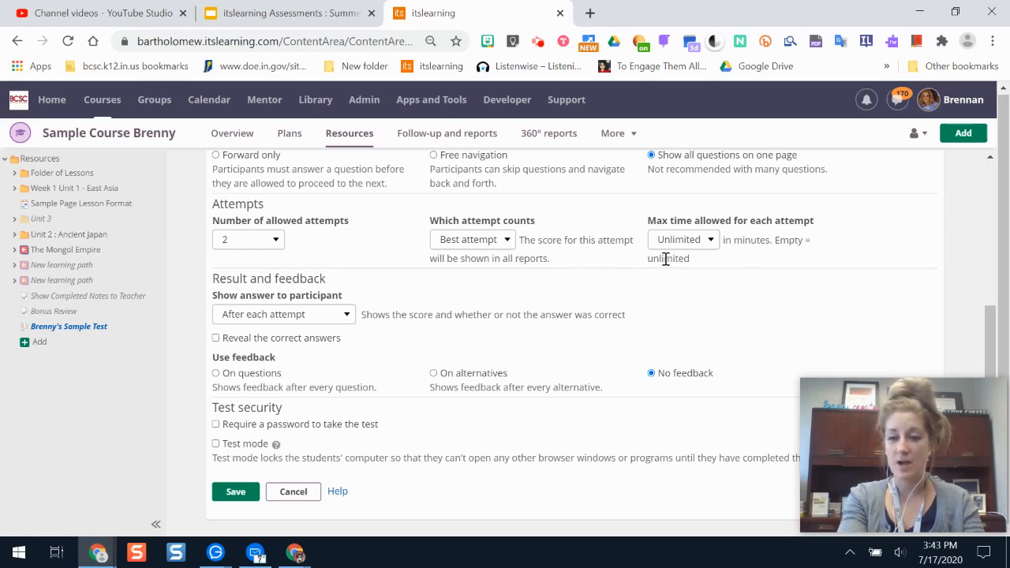
{"action": "left_click", "coordinate": [709, 246]}
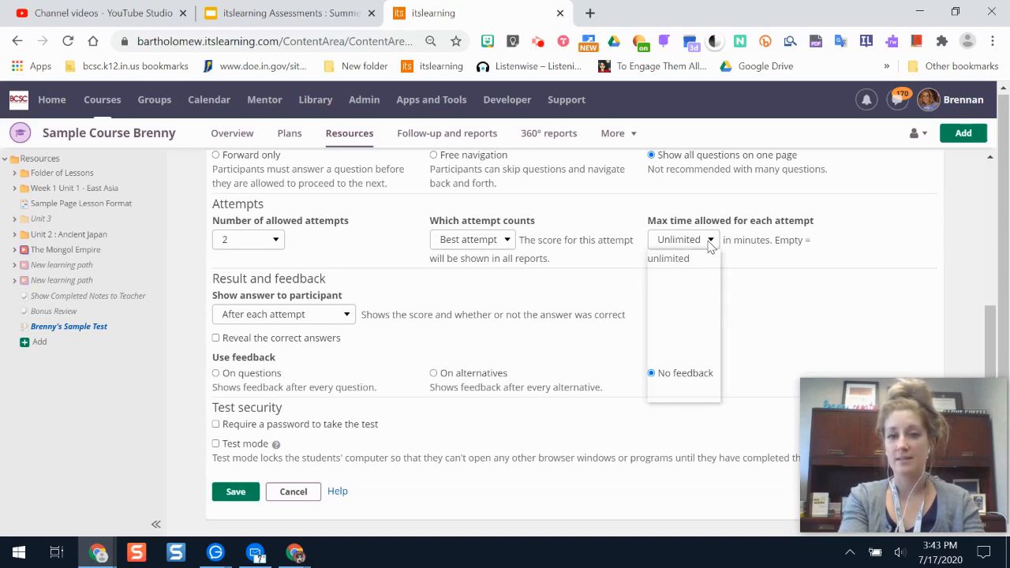
{"action": "left_click", "coordinate": [847, 237]}
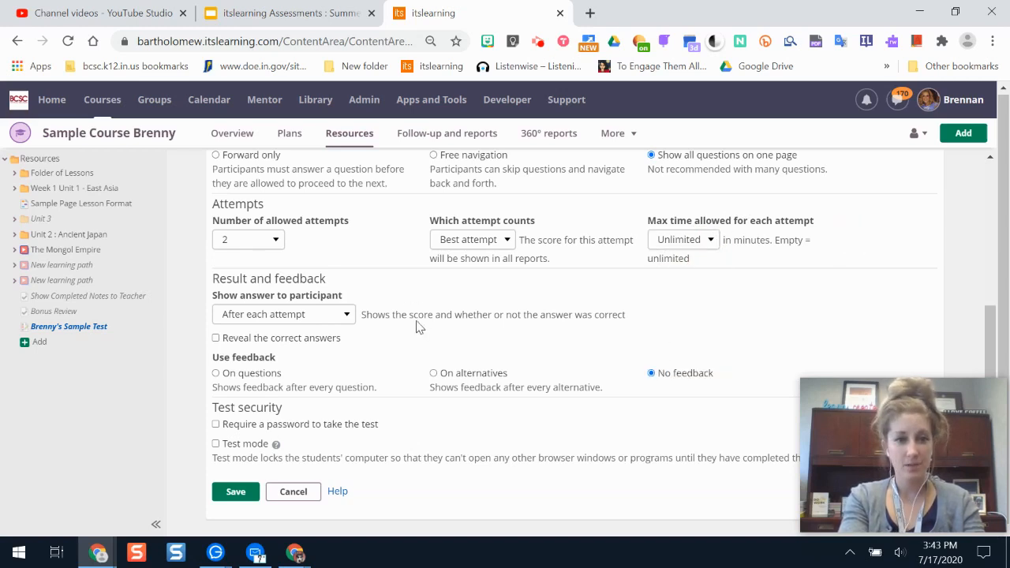
{"action": "left_click_drag", "start_coordinate": [999, 309], "coordinate": [988, 318]}
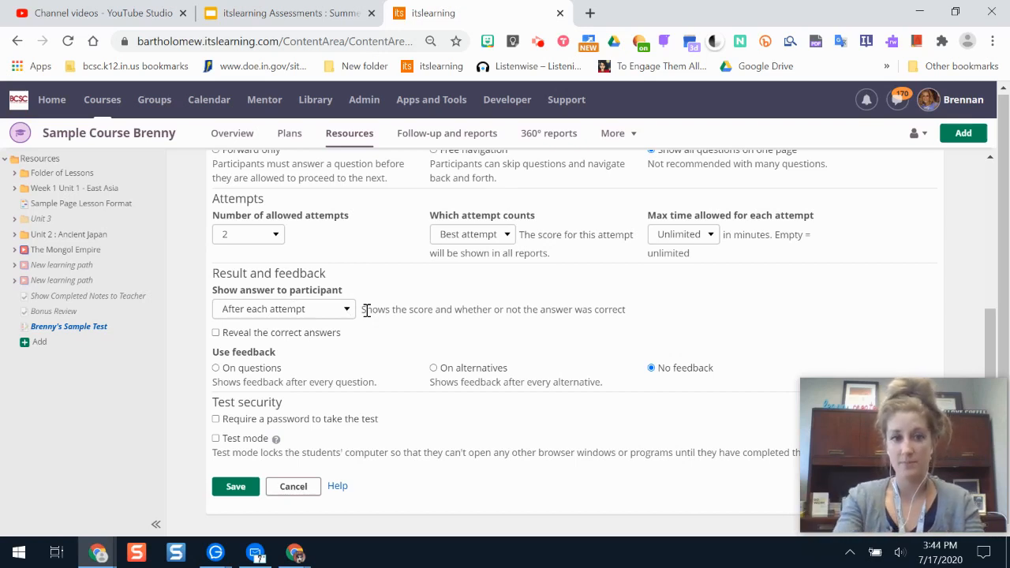
{"action": "left_click", "coordinate": [328, 308]}
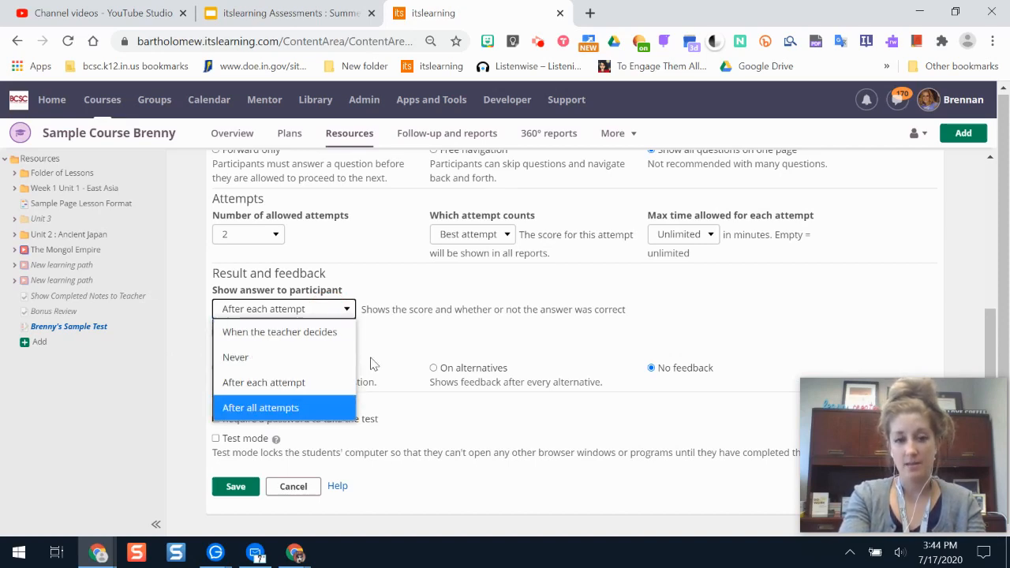
{"action": "left_click", "coordinate": [319, 408]}
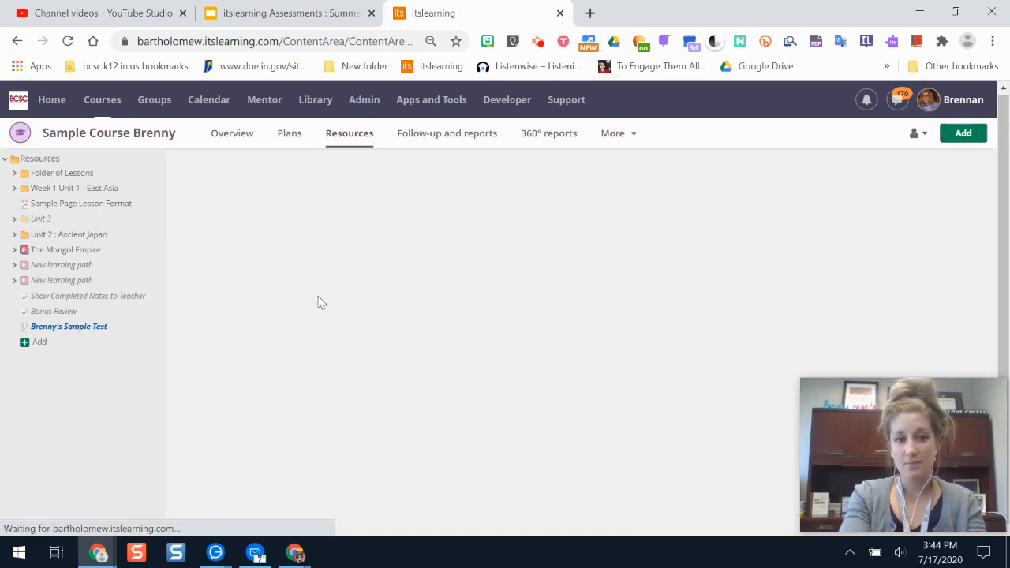
{"action": "scroll", "coordinate": [1000, 267], "scroll_direction": "down", "scroll_amount": 3}
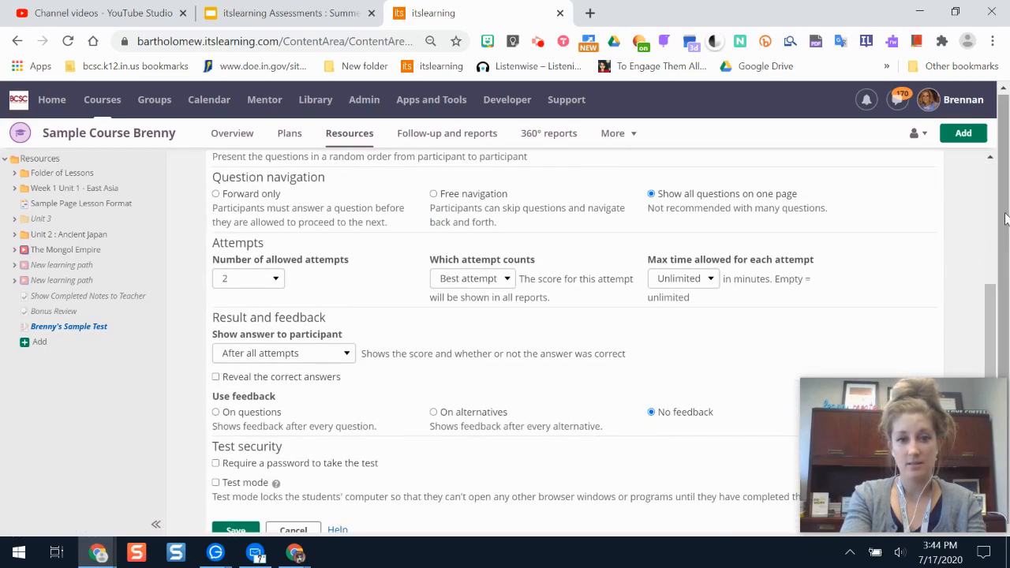
{"action": "scroll", "coordinate": [983, 288], "scroll_direction": "down", "scroll_amount": 1}
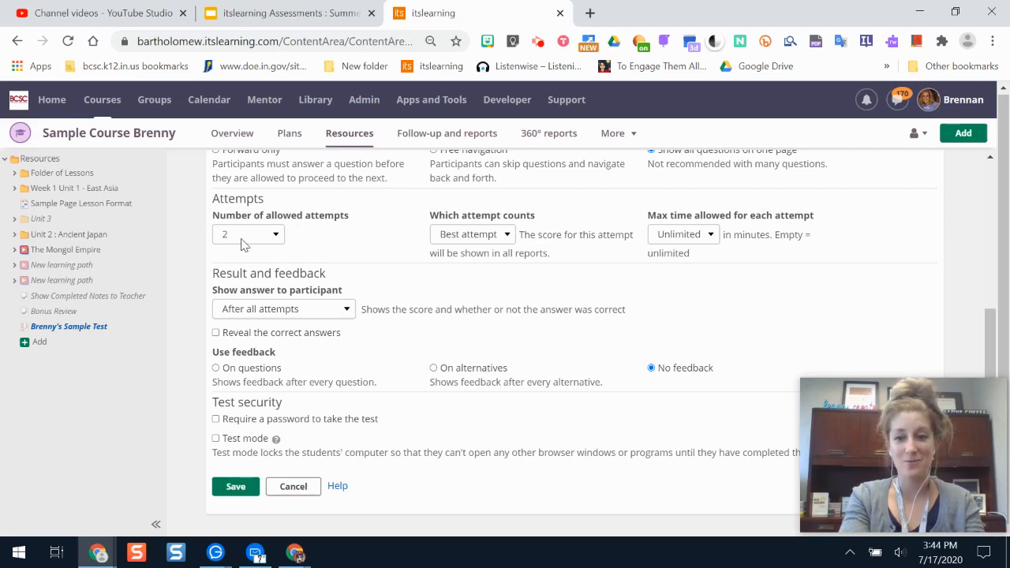
{"action": "left_click", "coordinate": [337, 312]}
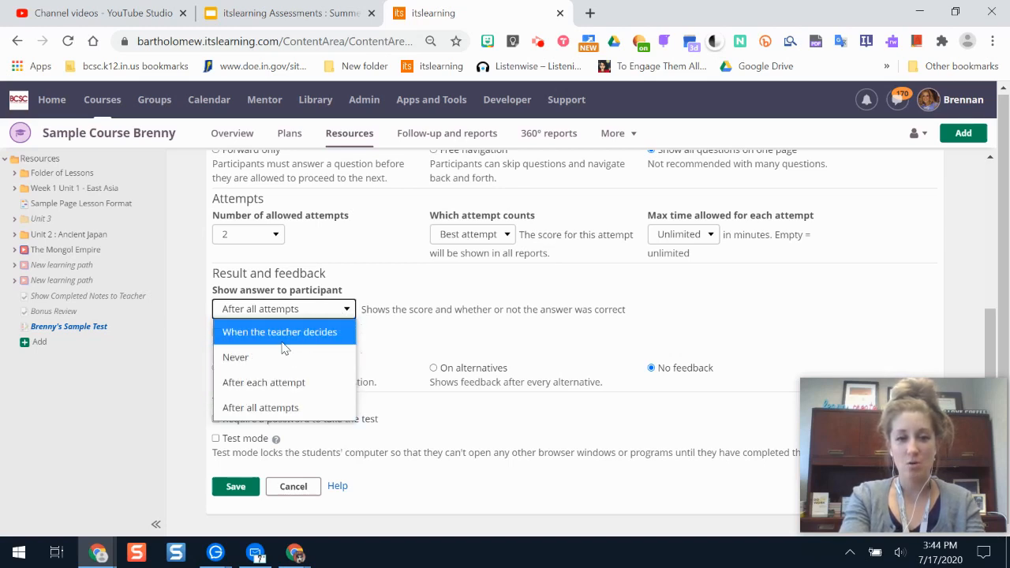
{"action": "left_click", "coordinate": [301, 389]}
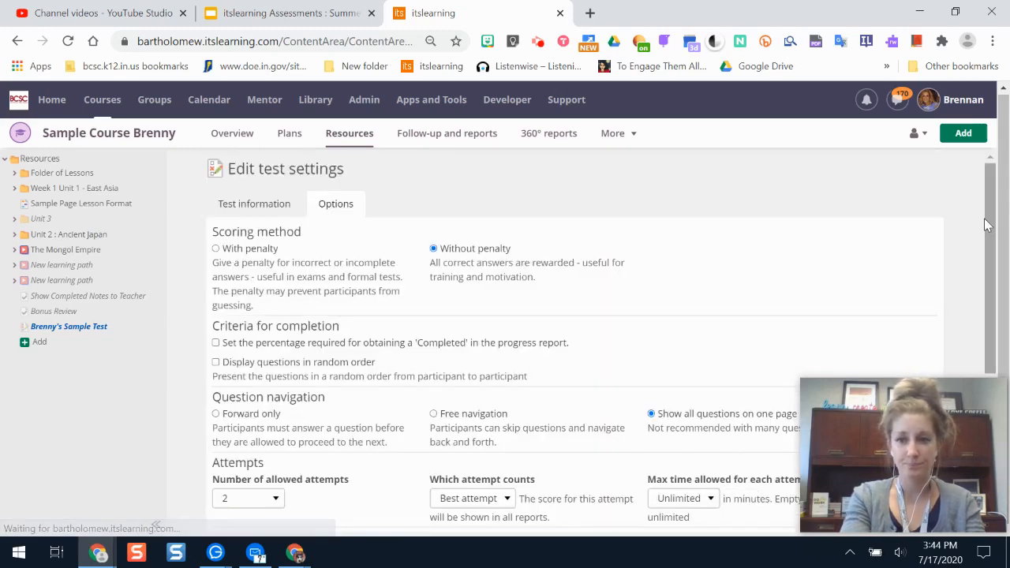
{"action": "left_click_drag", "start_coordinate": [986, 224], "coordinate": [985, 377]}
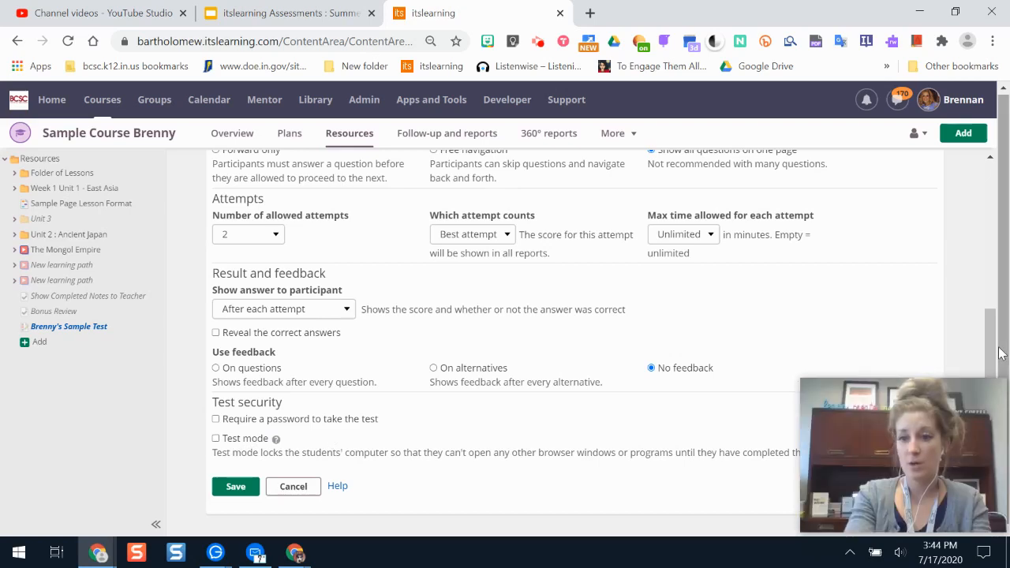
{"action": "mouse_move", "coordinate": [990, 345]}
{"action": "left_mouse_down"}
{"action": "mouse_move", "coordinate": [991, 314]}
{"action": "mouse_move", "coordinate": [991, 330]}
{"action": "left_mouse_up"}
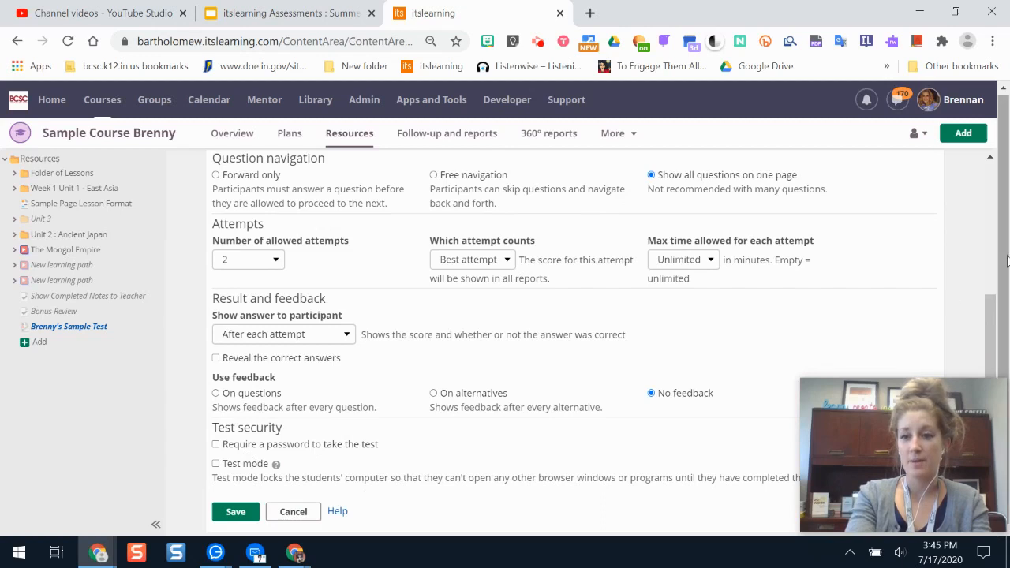
- Save the test settings, view the Test categories help example, then open the empty Questions list
{"action": "left_click", "coordinate": [233, 513]}
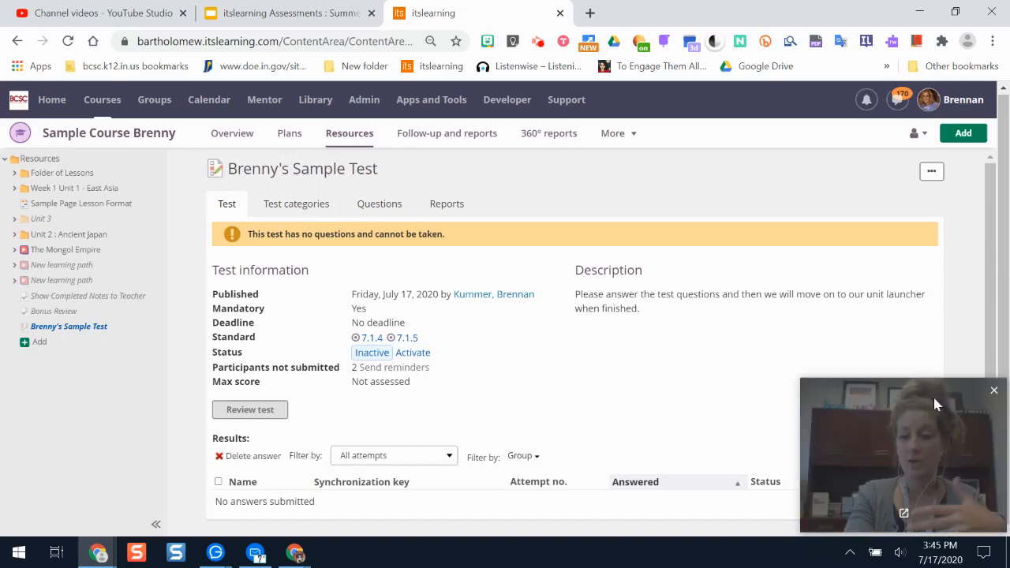
{"action": "scroll", "coordinate": [993, 206], "scroll_direction": "down", "scroll_amount": 1}
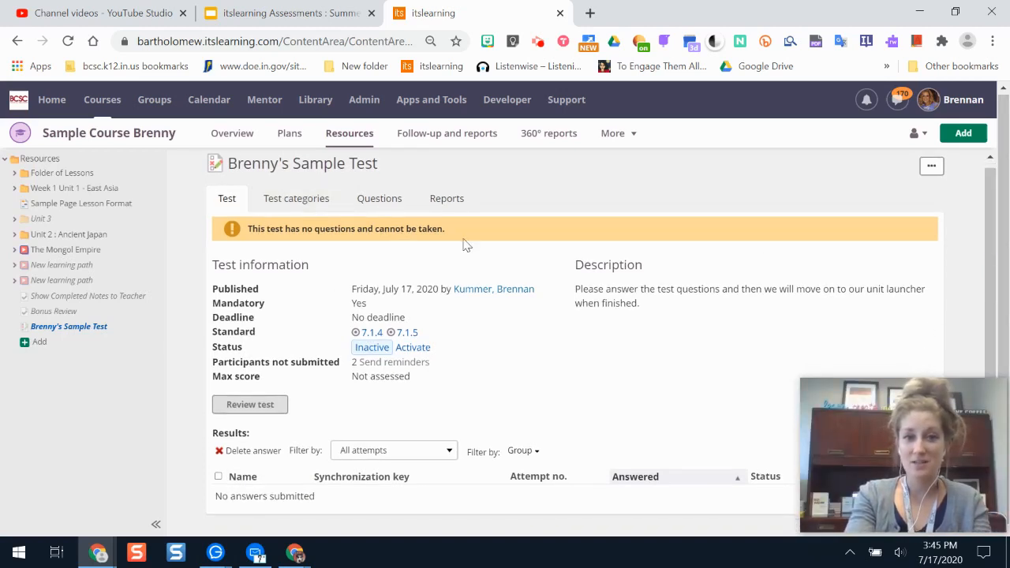
{"action": "left_click", "coordinate": [309, 204]}
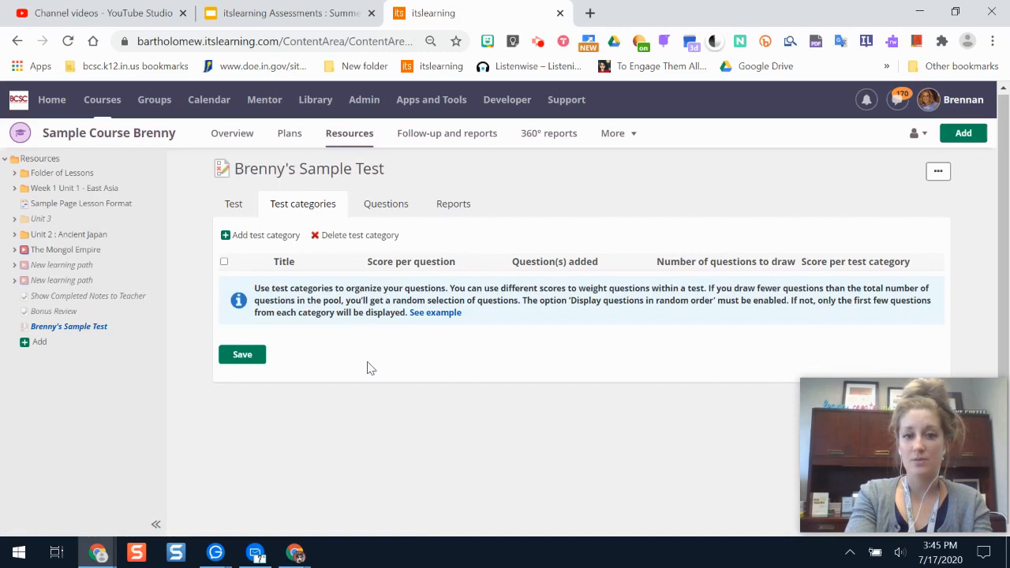
{"action": "left_click", "coordinate": [443, 313]}
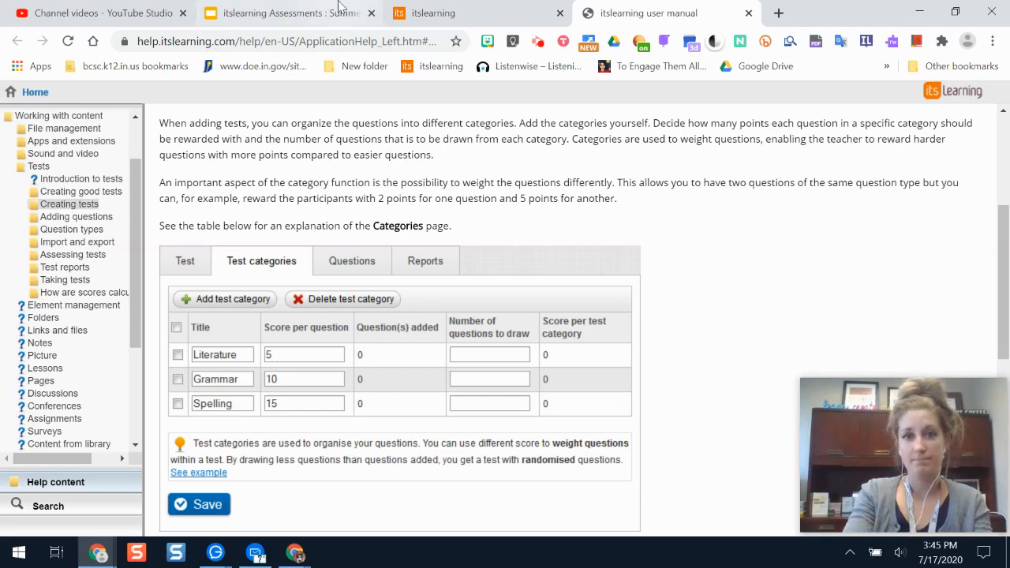
{"action": "left_click", "coordinate": [499, 22]}
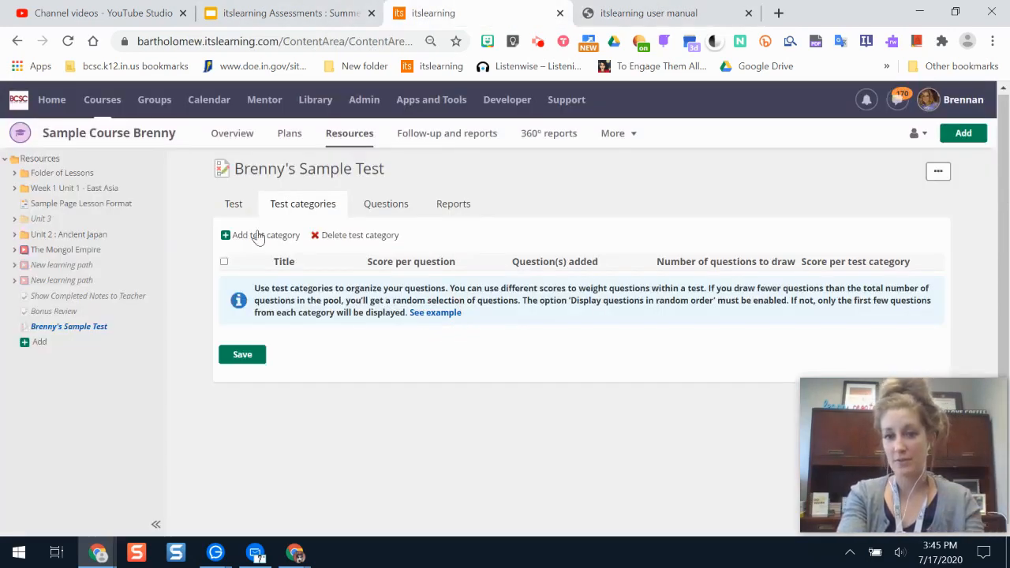
{"action": "left_click", "coordinate": [387, 210]}
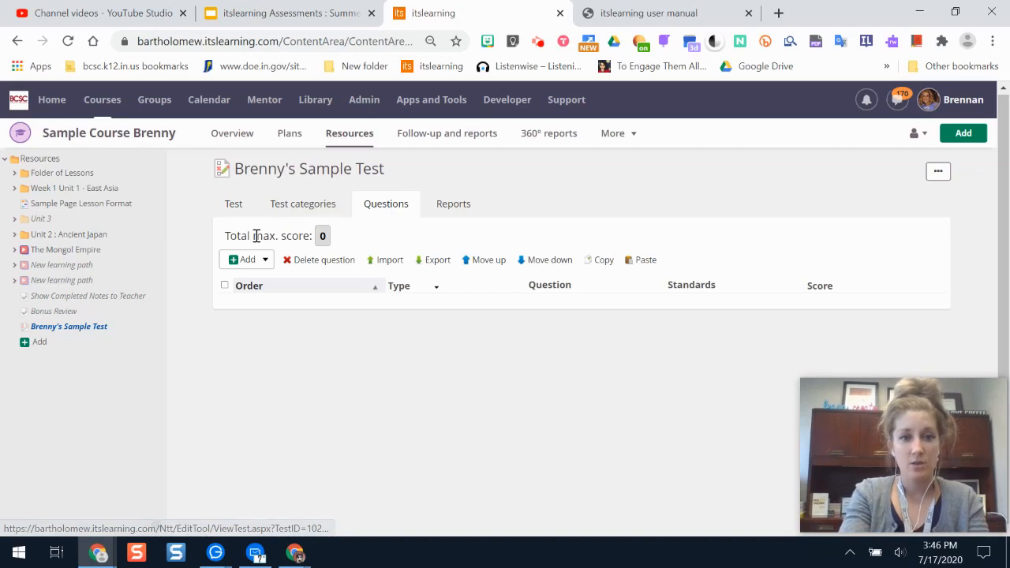
- Browse the Select question type list, then return to the Summer PD Training slide deck
{"action": "left_click", "coordinate": [265, 260]}
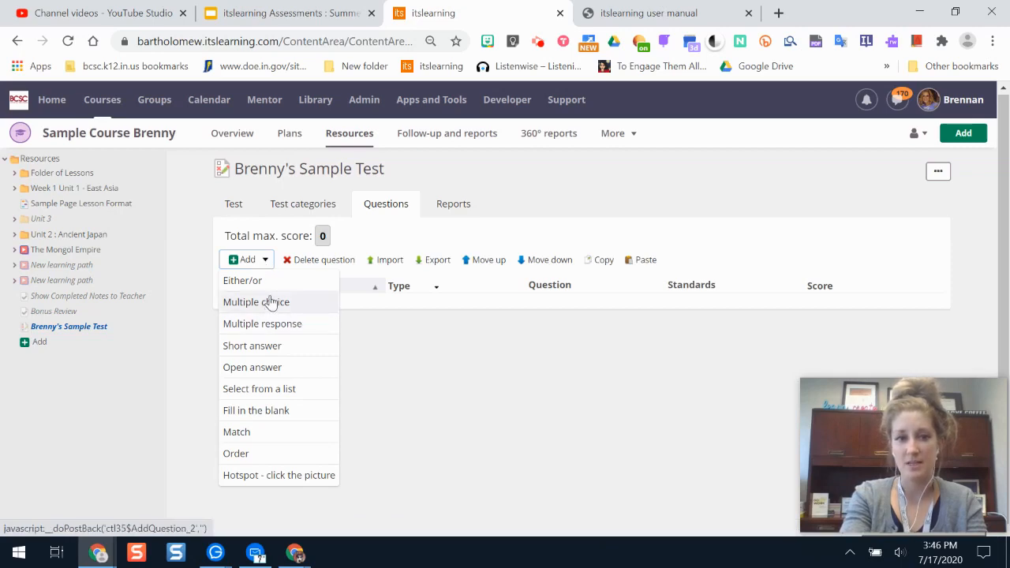
{"action": "left_click", "coordinate": [239, 260]}
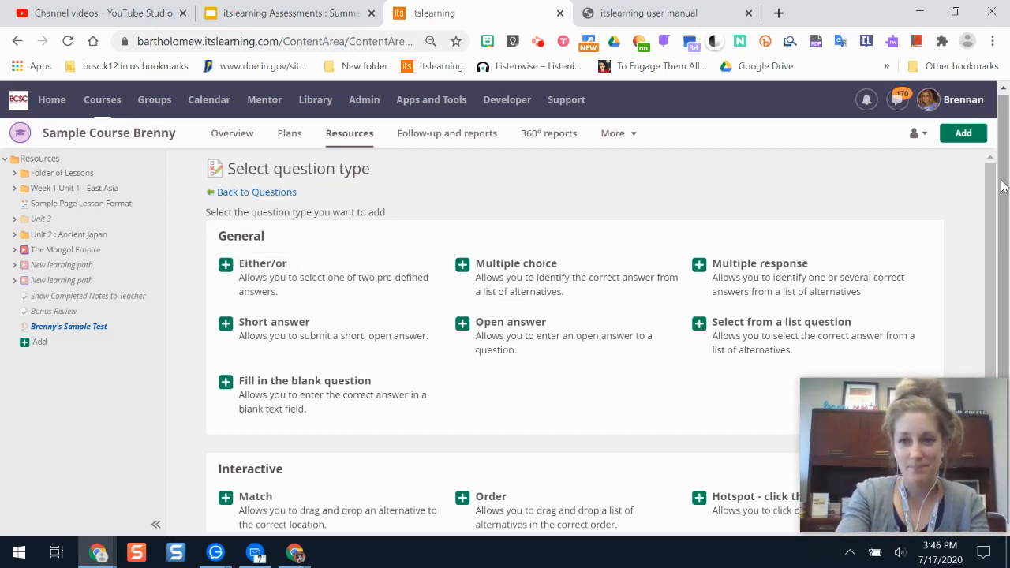
{"action": "left_click_drag", "start_coordinate": [999, 209], "coordinate": [1001, 248]}
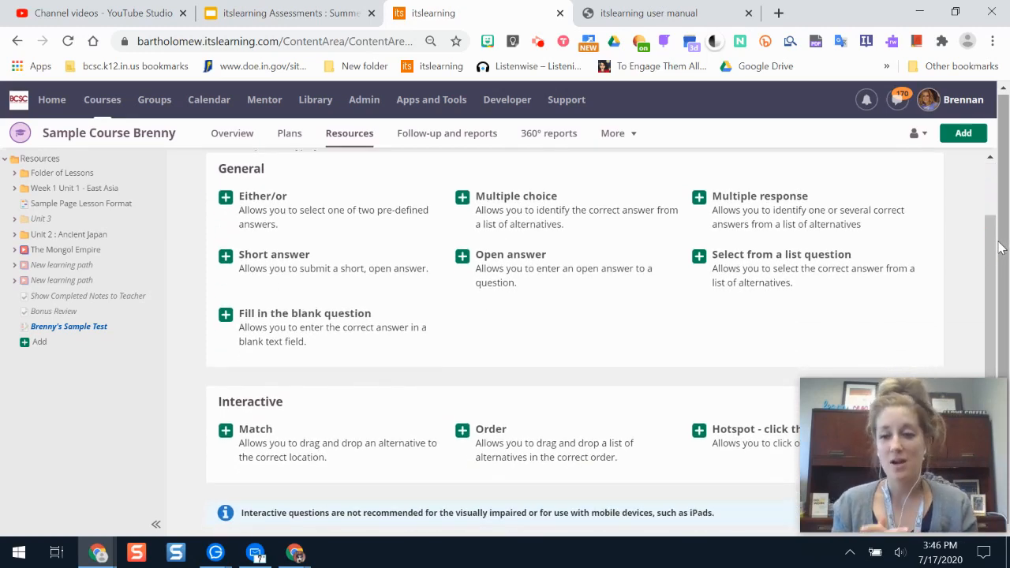
{"action": "left_click", "coordinate": [310, 14]}
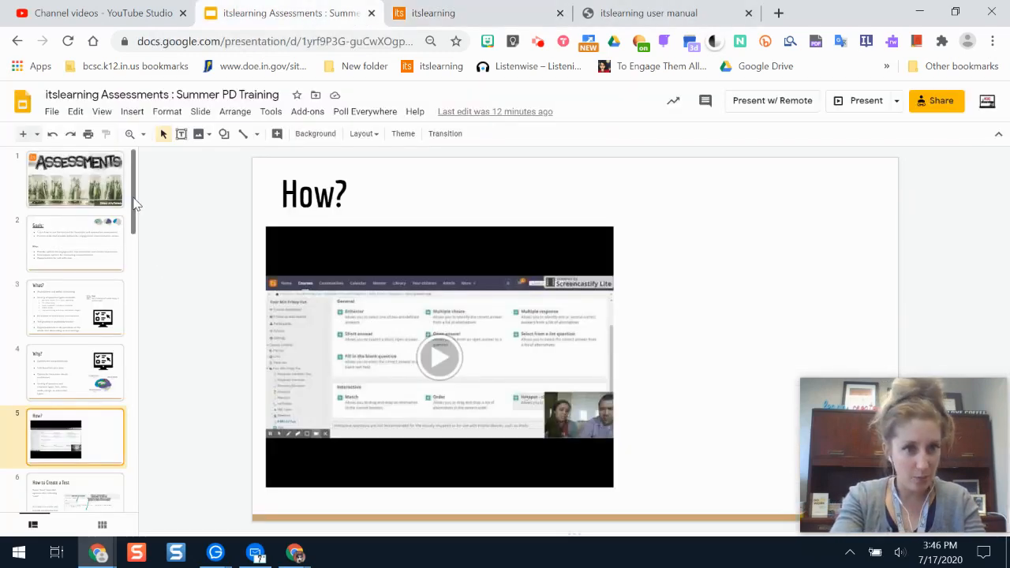
- Select slide 10 'Question Types' in the filmstrip and present the deck full screen from it
{"action": "left_click_drag", "start_coordinate": [135, 201], "coordinate": [135, 311]}
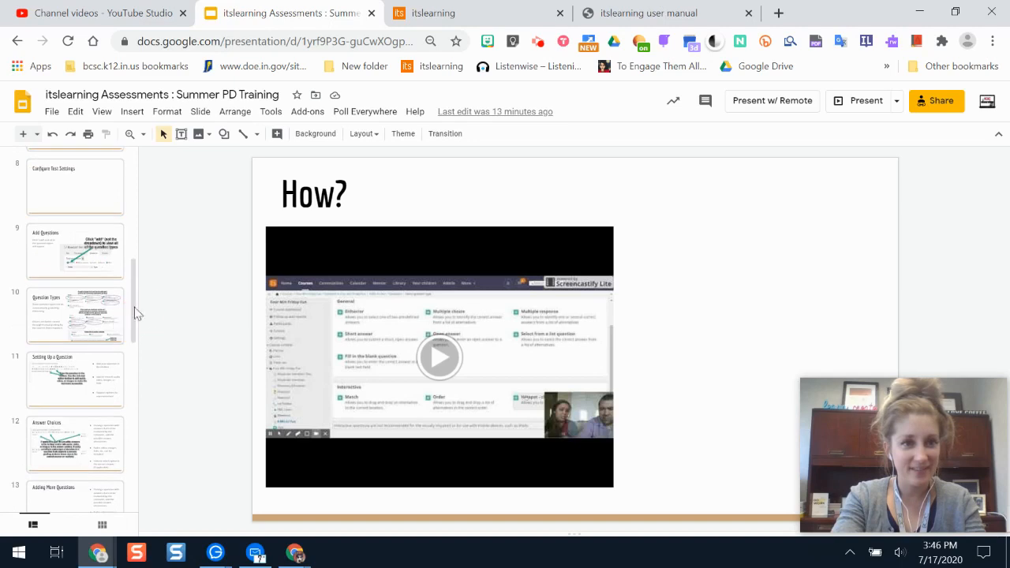
{"action": "left_click", "coordinate": [91, 315]}
{"action": "left_click", "coordinate": [860, 100]}
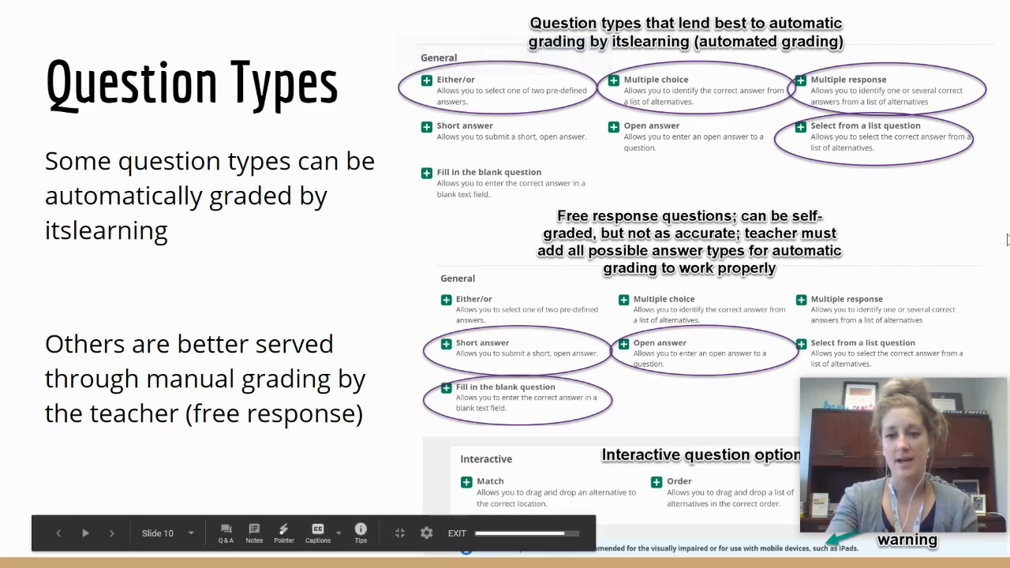
{"action": "mouse_move", "coordinate": [966, 418]}
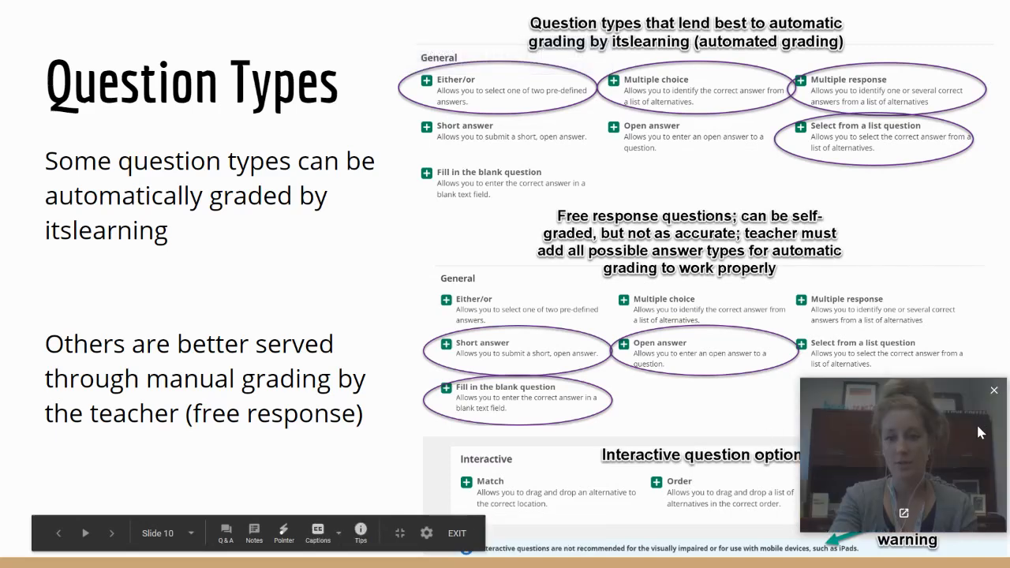
{"action": "left_click_drag", "start_coordinate": [979, 433], "coordinate": [208, 399]}
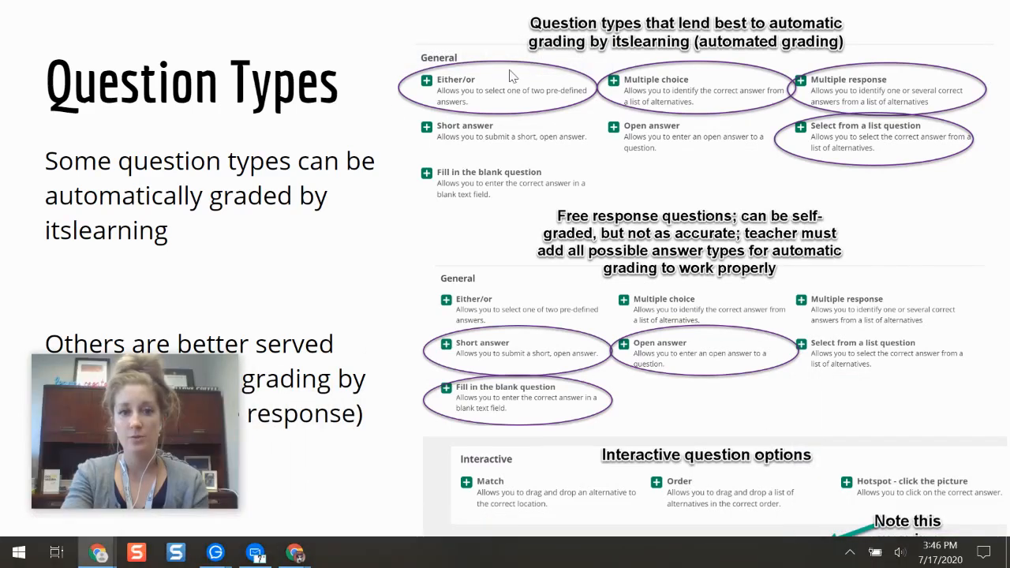
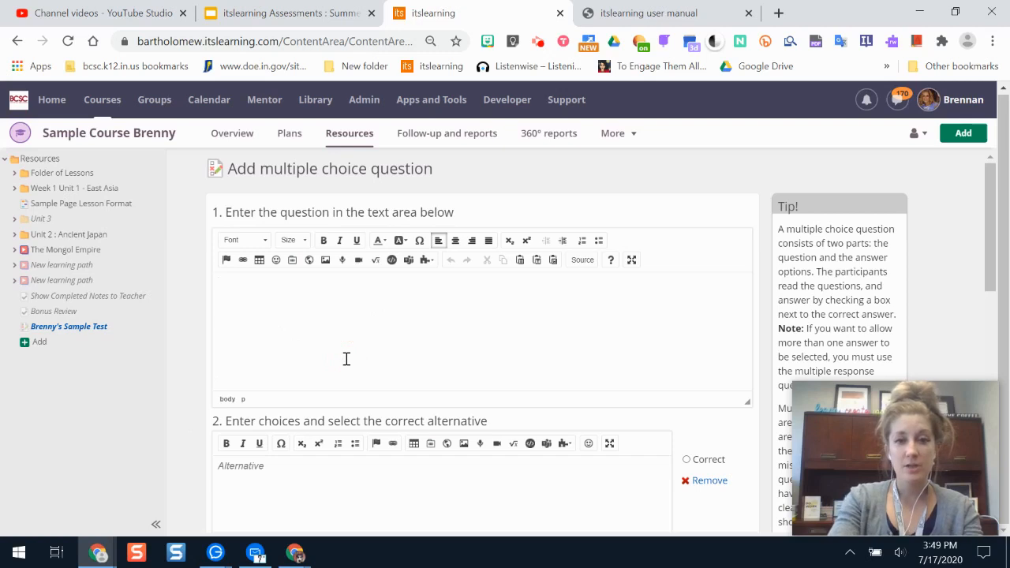
- Type the question 'Who plays first base for the Chicago Cubs?' in the question editor
{"action": "left_click", "coordinate": [335, 279]}
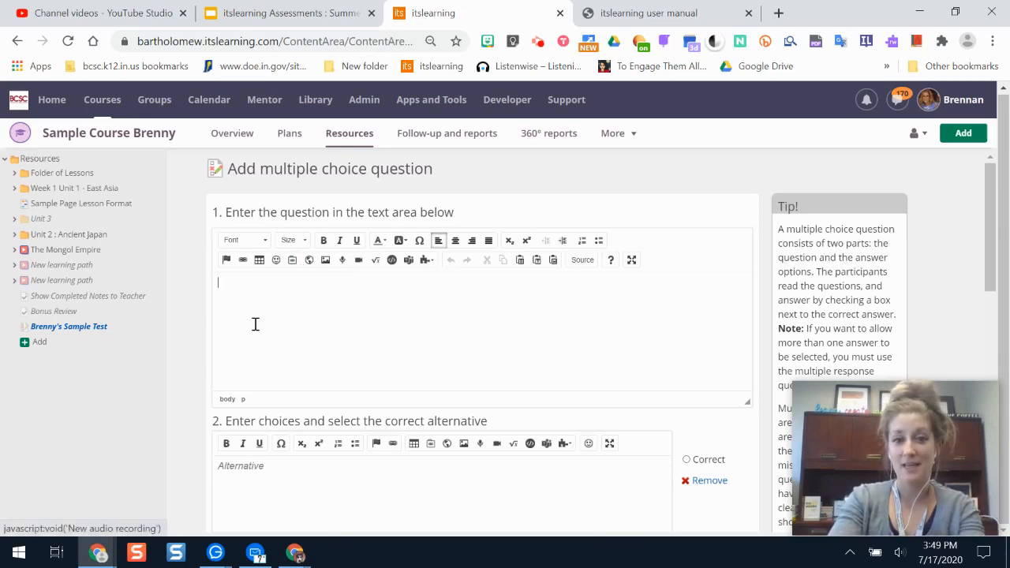
{"action": "left_click", "coordinate": [681, 356]}
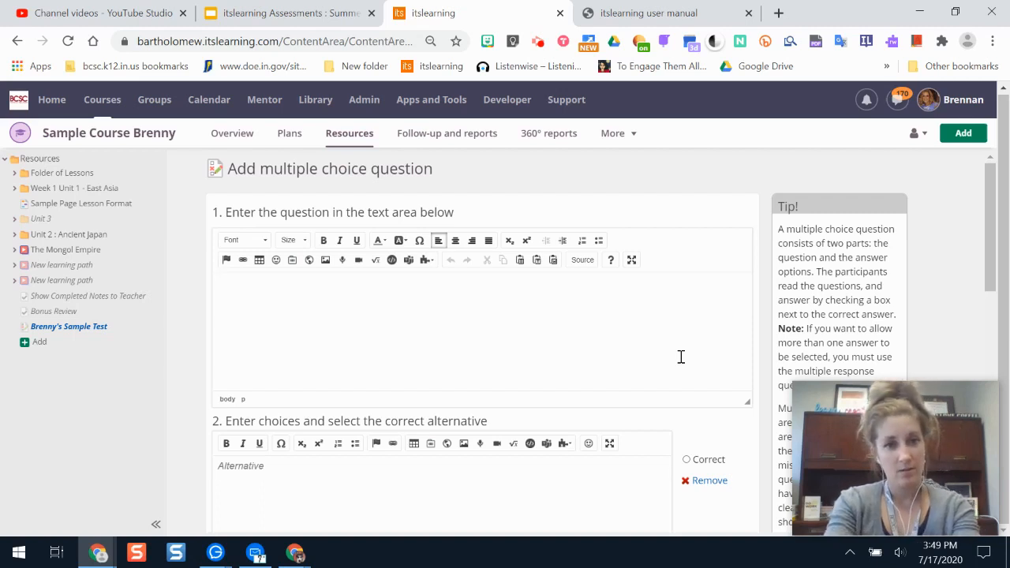
{"action": "type", "text": "Who is the first"}
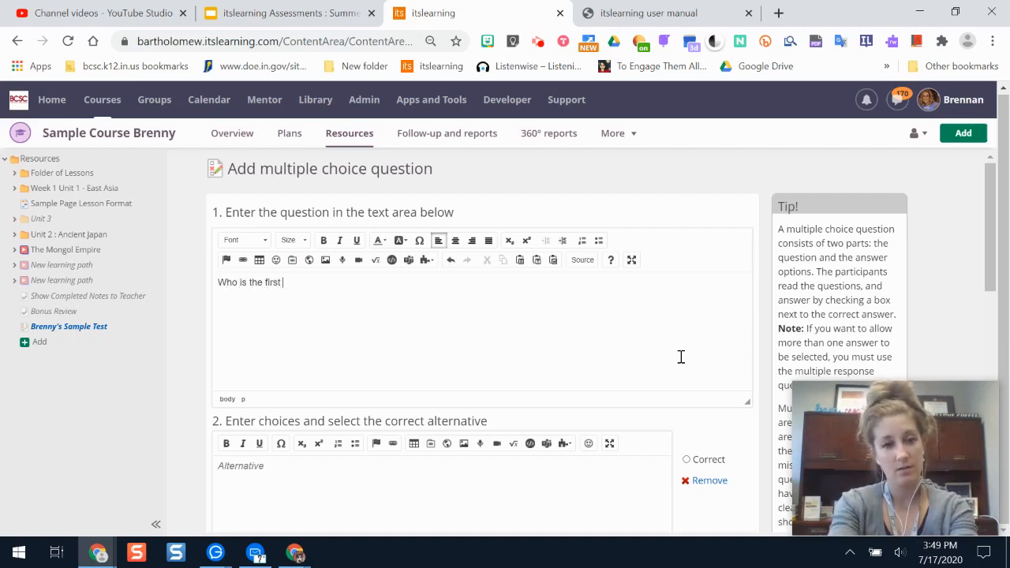
{"action": "type", "text": " base"}
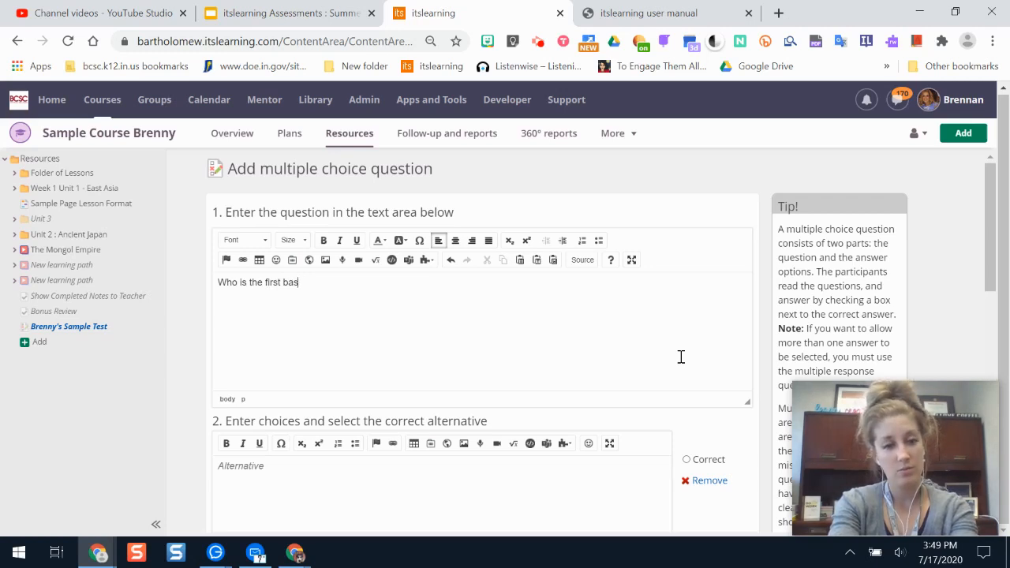
{"action": "key", "text": "BackSpace"}
{"action": "key", "text": "BackSpace"}
{"action": "key", "text": "BackSpace"}
{"action": "key", "text": "BackSpace"}
{"action": "key", "text": "BackSpace"}
{"action": "key", "text": "BackSpace"}
{"action": "key", "text": "BackSpace"}
{"action": "key", "text": "BackSpace"}
{"action": "key", "text": "BackSpace"}
{"action": "key", "text": "BackSpace"}
{"action": "key", "text": "BackSpace"}
{"action": "type", "text": "plays t"}
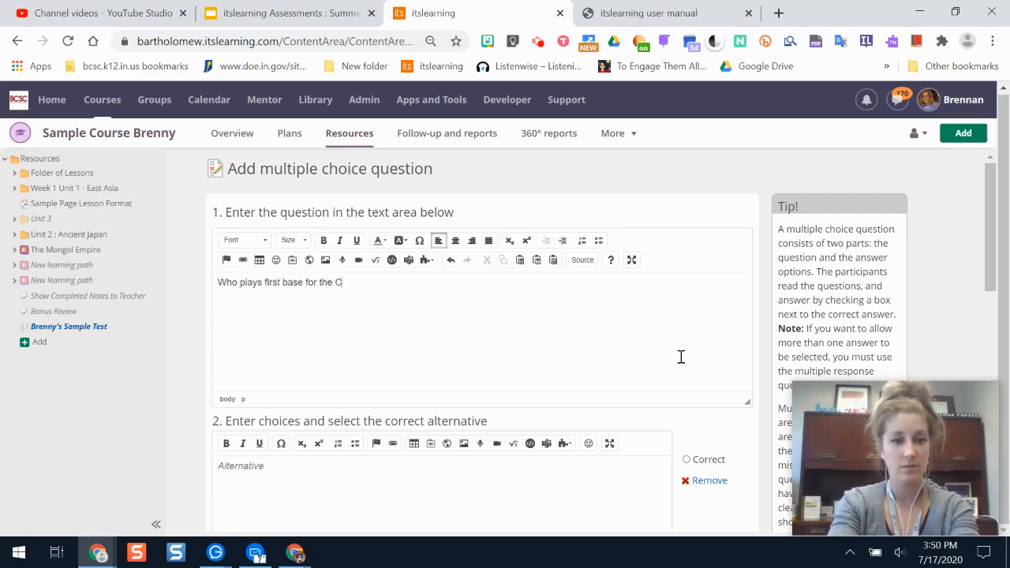
{"action": "type", "text": "hicago Cubs?"}
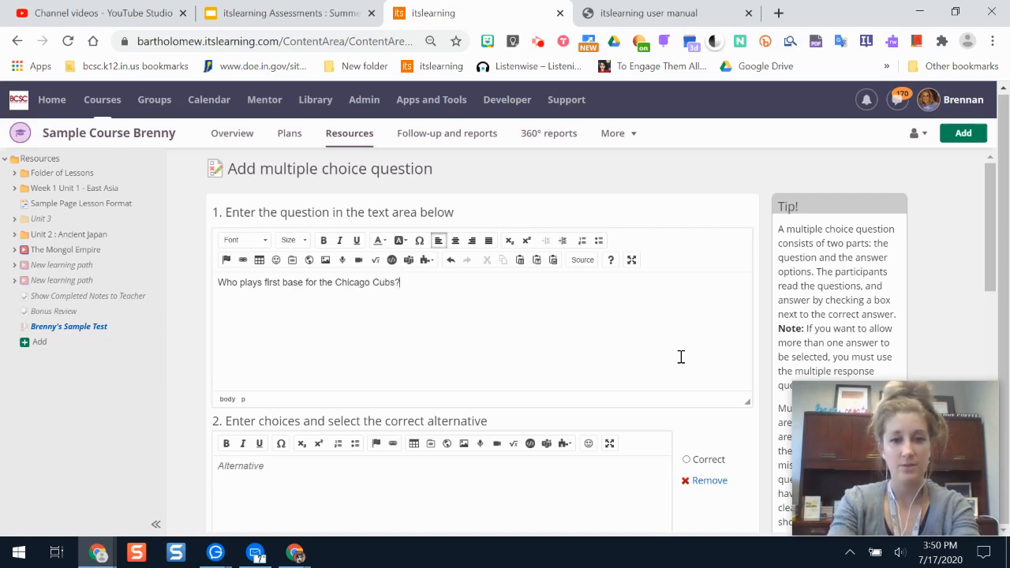
- Set the question text's font size to 'larger'
{"action": "left_click_drag", "start_coordinate": [423, 286], "coordinate": [315, 254]}
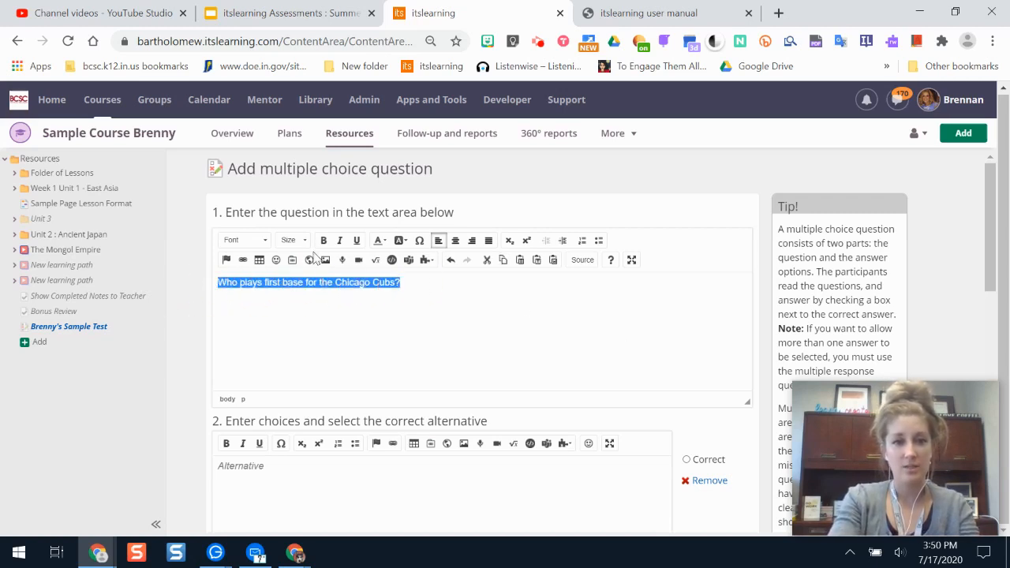
{"action": "left_click", "coordinate": [289, 240]}
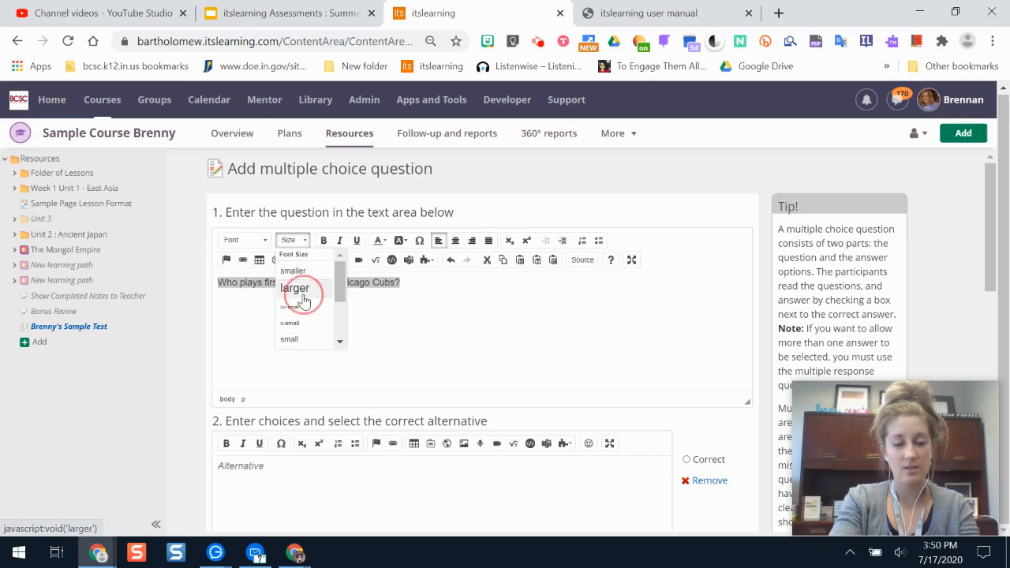
{"action": "left_click", "coordinate": [303, 298]}
{"action": "left_click", "coordinate": [613, 329]}
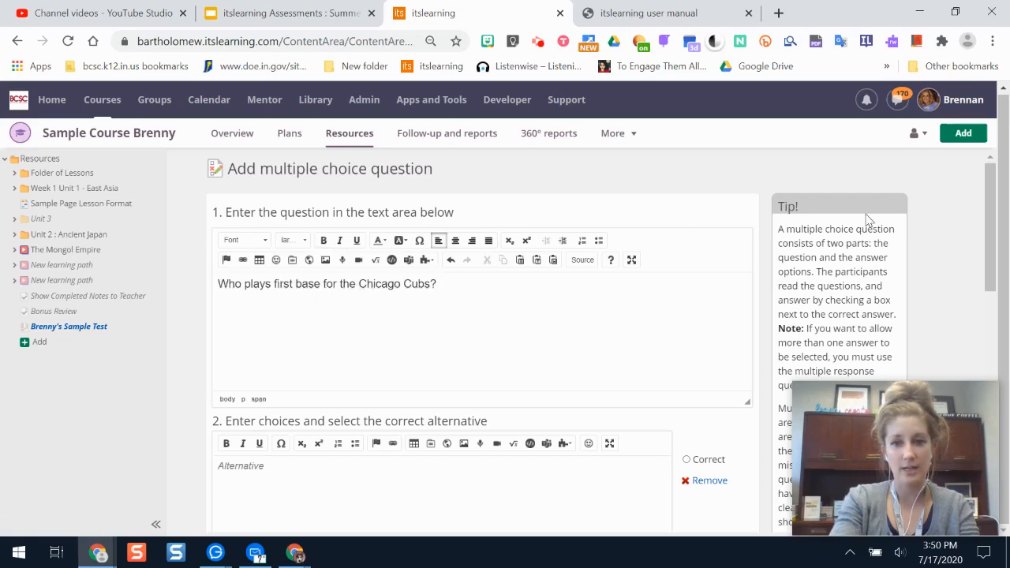
- Enter the first two answer choices, Javier Baez and Jason Heyward
{"action": "scroll", "coordinate": [987, 205], "scroll_direction": "down", "scroll_amount": 3}
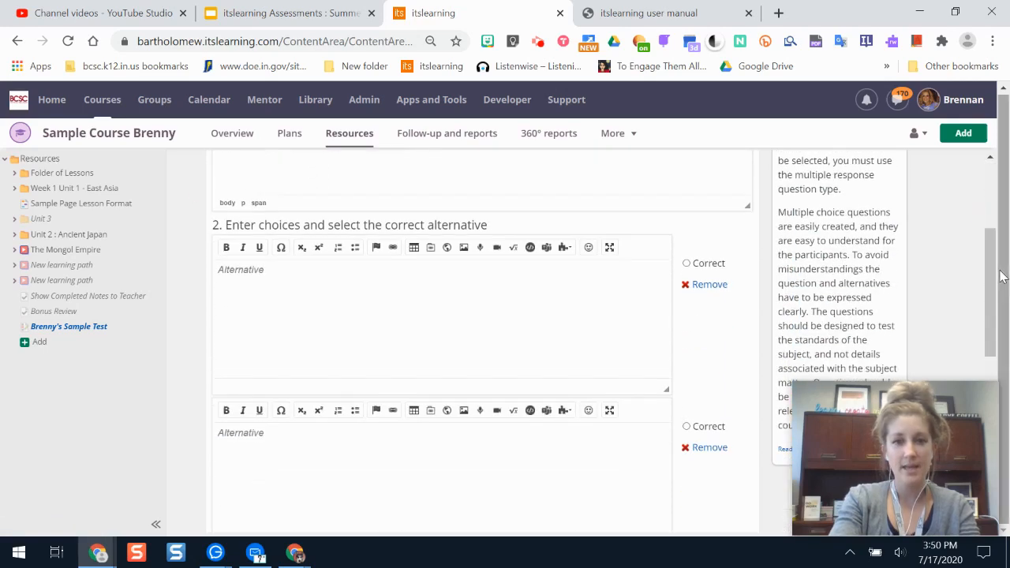
{"action": "mouse_move", "coordinate": [993, 304]}
{"action": "left_mouse_down"}
{"action": "mouse_move", "coordinate": [993, 402]}
{"action": "mouse_move", "coordinate": [1009, 330]}
{"action": "mouse_move", "coordinate": [988, 292]}
{"action": "mouse_move", "coordinate": [988, 310]}
{"action": "left_mouse_up"}
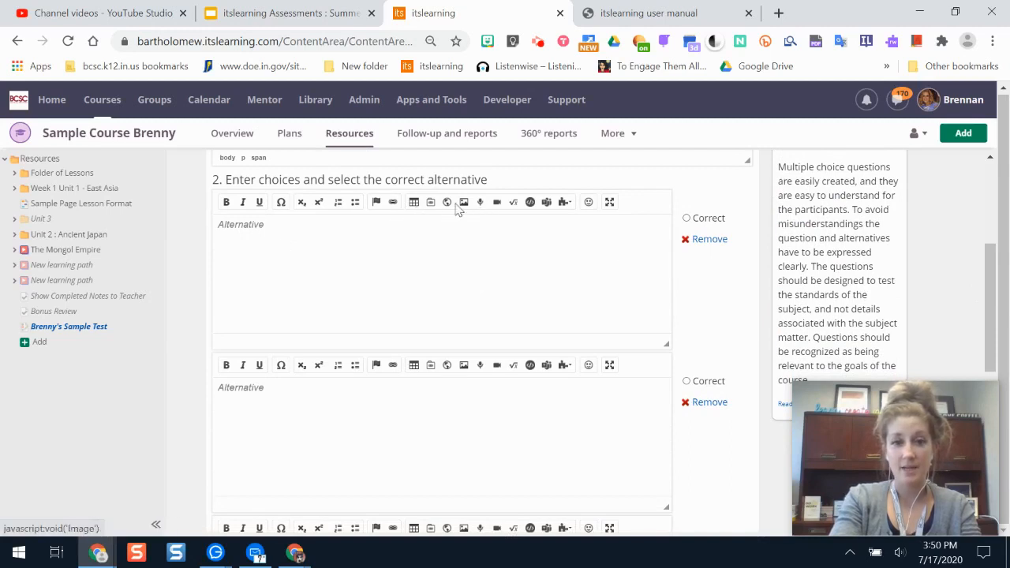
{"action": "left_click", "coordinate": [321, 291]}
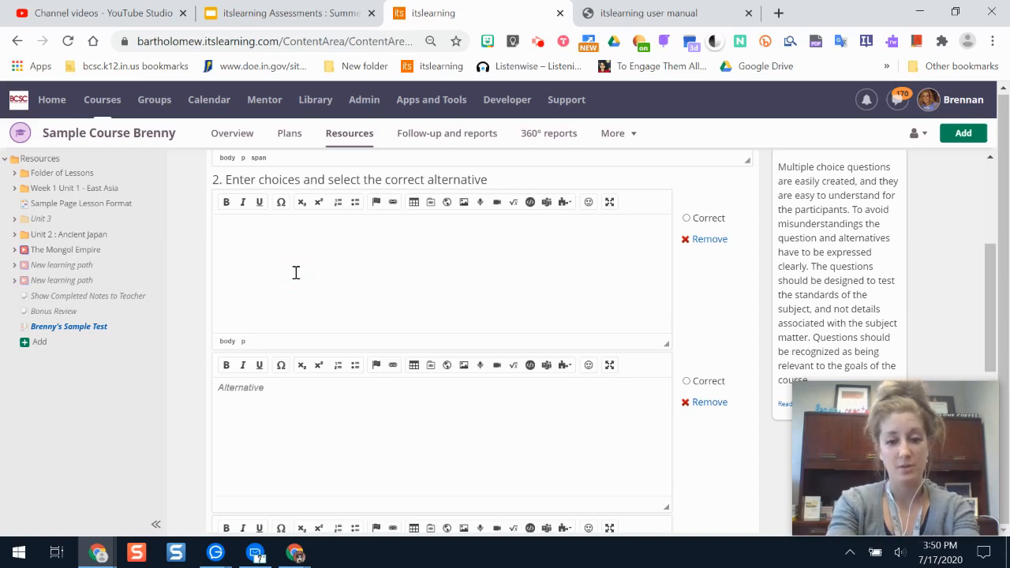
{"action": "type", "text": "Javier Baez"}
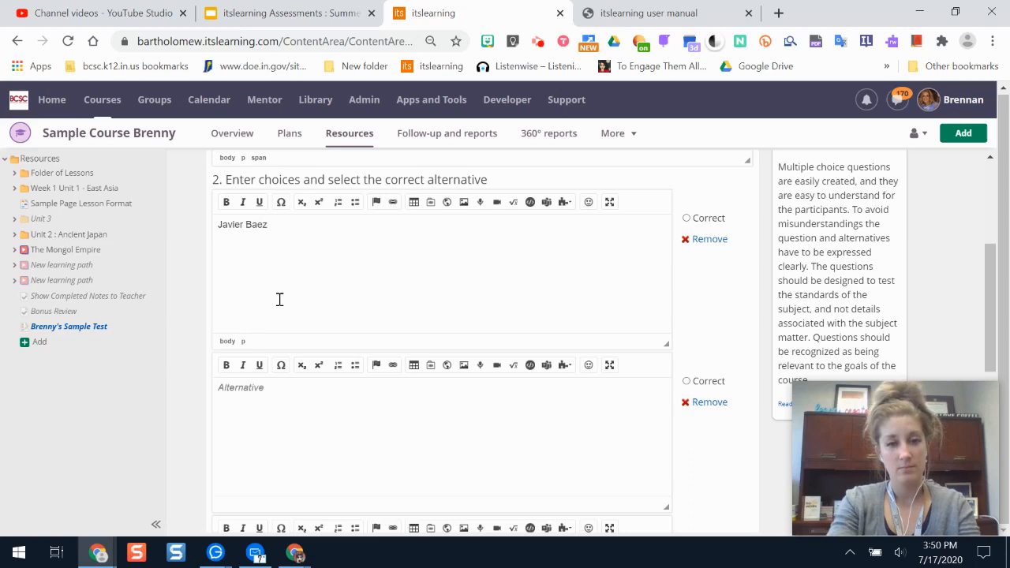
{"action": "left_click", "coordinate": [381, 430]}
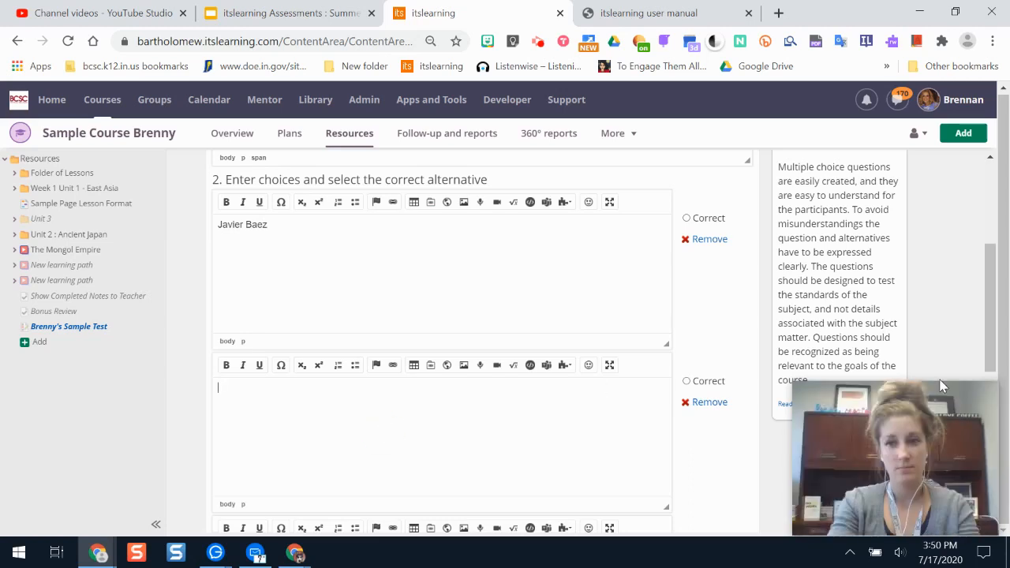
{"action": "scroll", "coordinate": [993, 278], "scroll_direction": "down", "scroll_amount": 1}
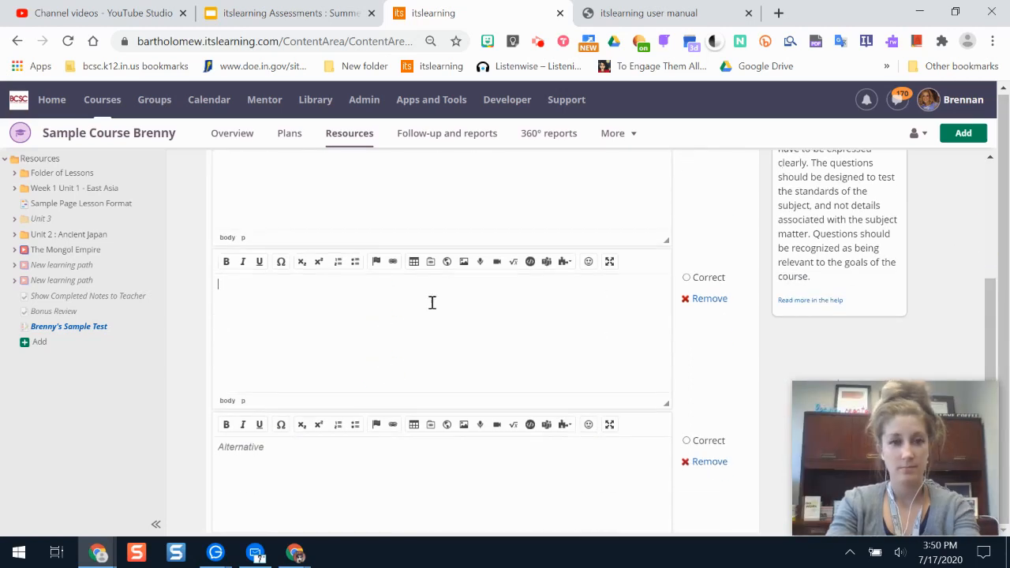
{"action": "left_click", "coordinate": [367, 312]}
{"action": "type", "text": "Jason H"}
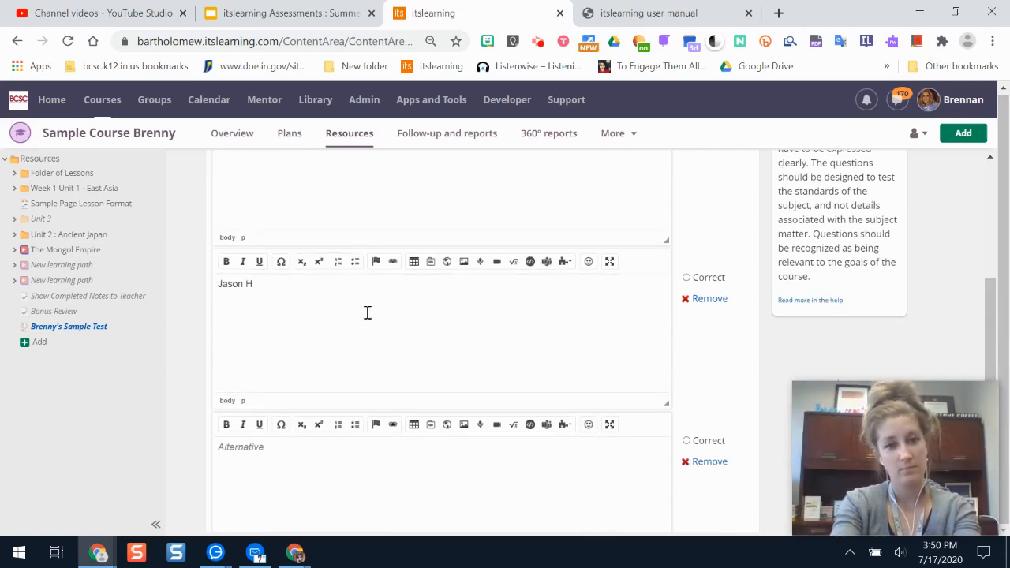
{"action": "type", "text": "eyward"}
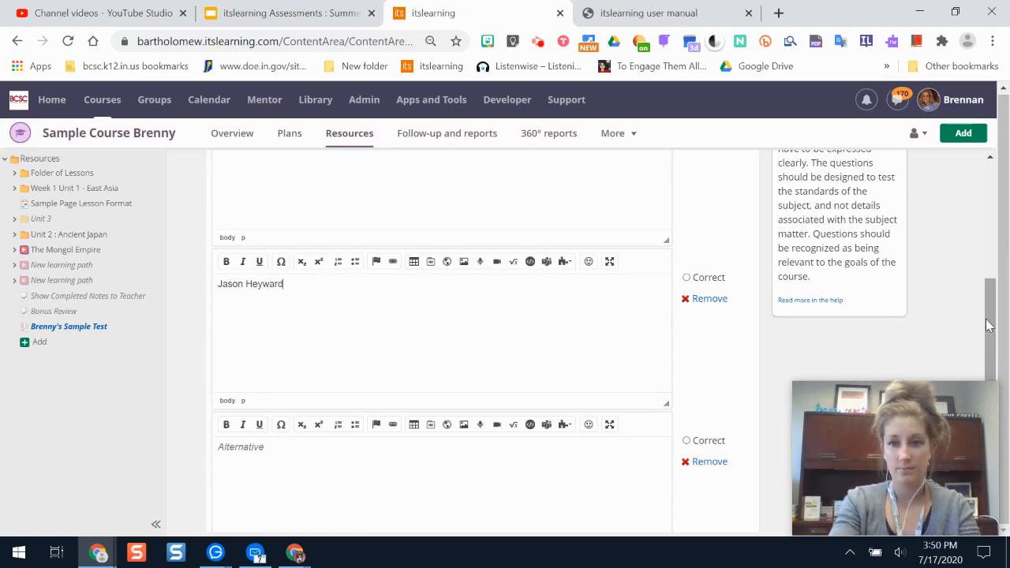
- Add Anthony Rizzo and a fourth choice, Kris Bryant, and mark Anthony Rizzo correct
{"action": "left_click_drag", "start_coordinate": [992, 325], "coordinate": [993, 368]}
{"action": "left_click", "coordinate": [442, 394]}
{"action": "type", "text": "ATho"}
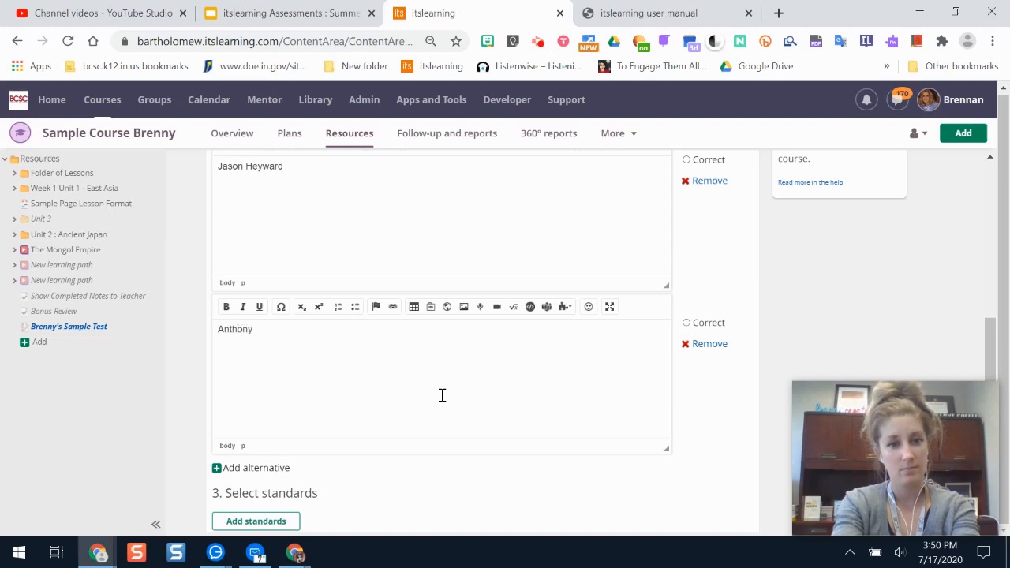
{"action": "type", "text": "ny Rizzo"}
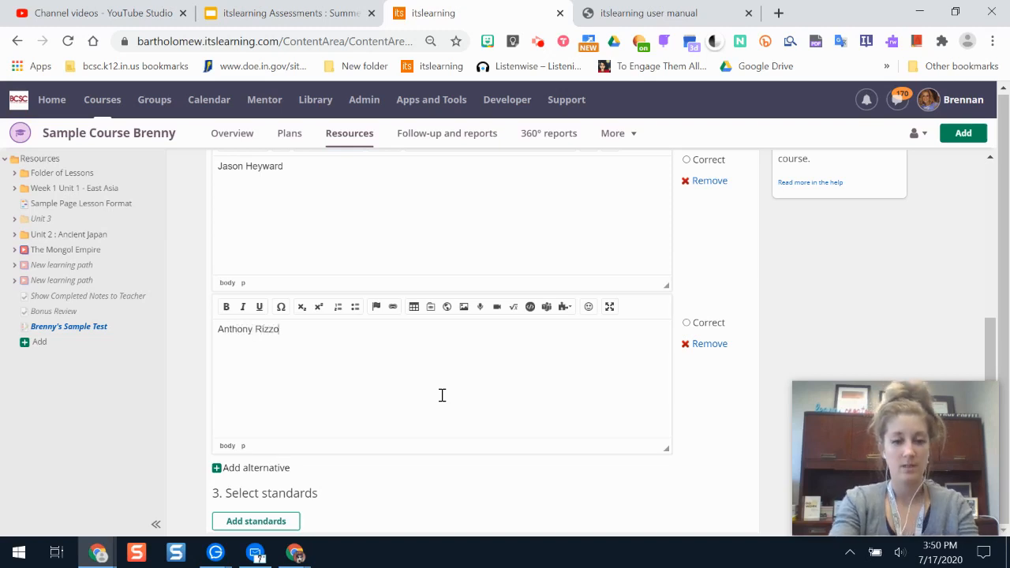
{"action": "left_click", "coordinate": [261, 468]}
{"action": "left_click", "coordinate": [291, 370]}
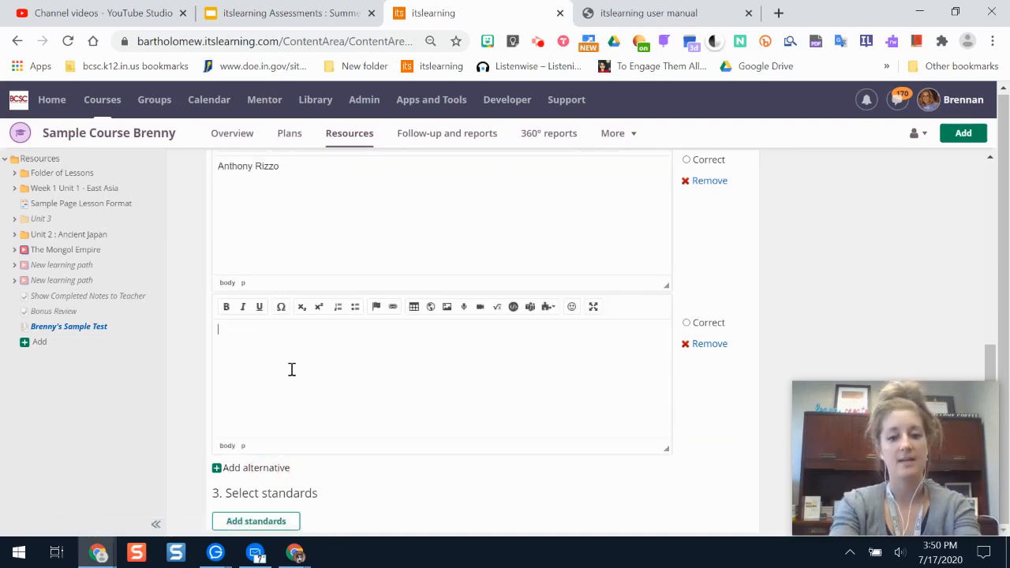
{"action": "type", "text": "Kris Bryant"}
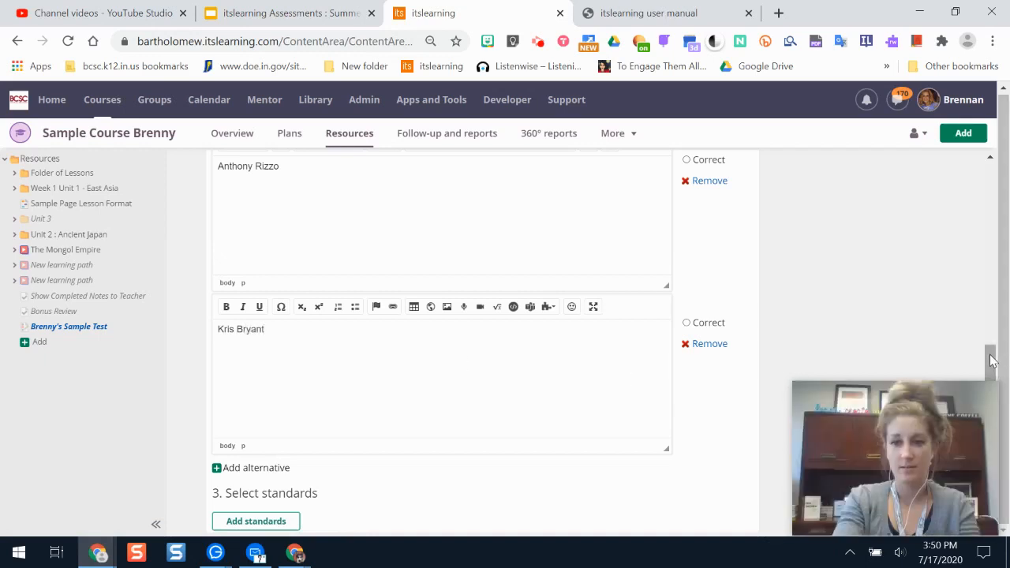
{"action": "left_click_drag", "start_coordinate": [992, 359], "coordinate": [991, 325]}
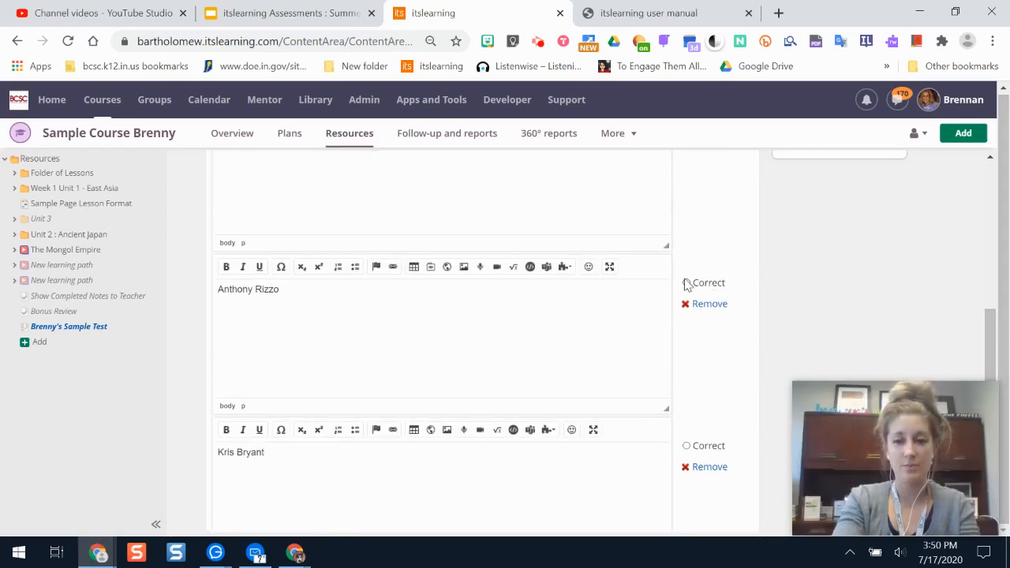
{"action": "left_click", "coordinate": [688, 282]}
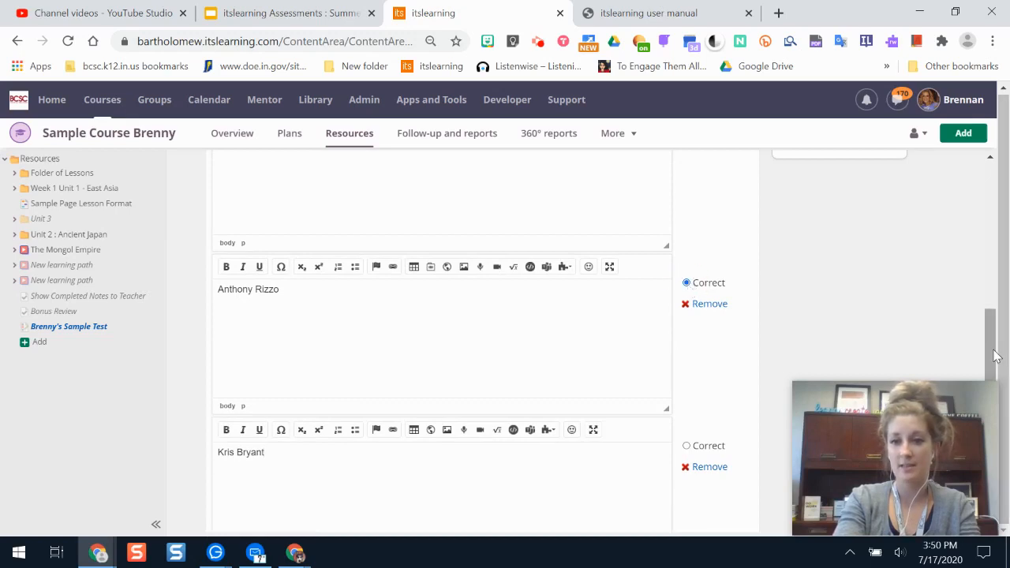
{"action": "left_click_drag", "start_coordinate": [993, 351], "coordinate": [1009, 473]}
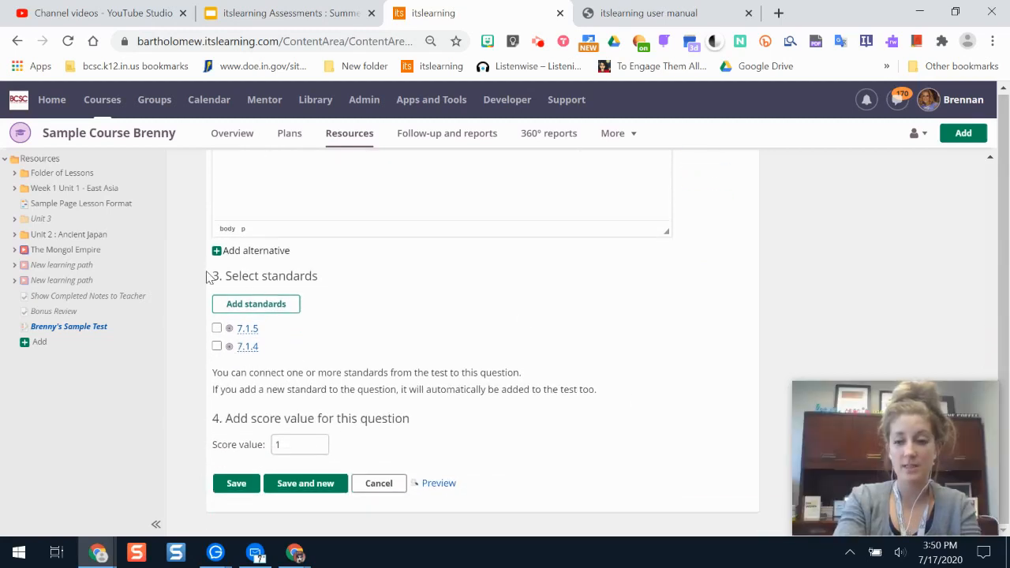
- Check the score value of 1, preview the Cubs question, then save it to the test
{"action": "left_click", "coordinate": [310, 448]}
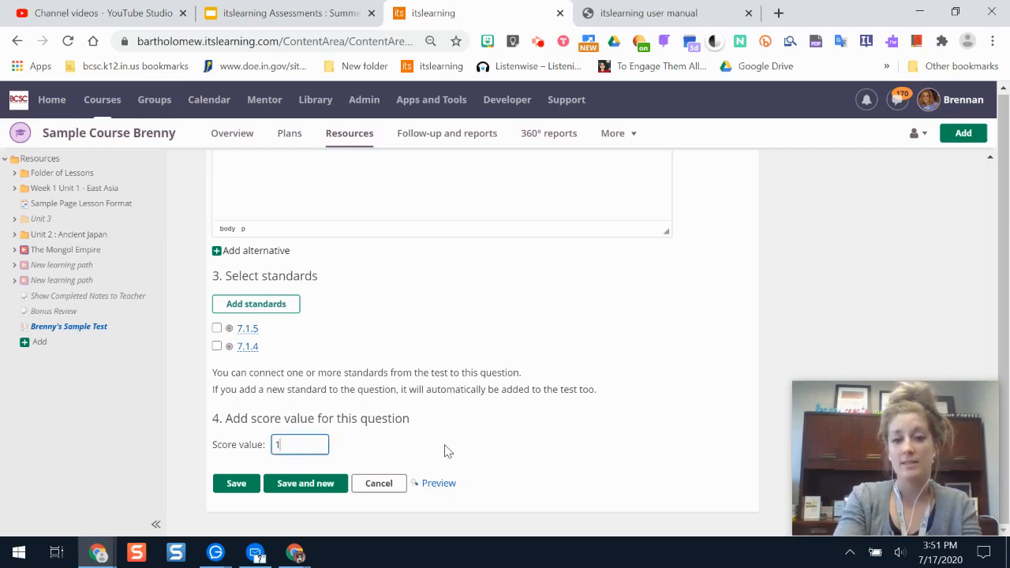
{"action": "left_click", "coordinate": [440, 484]}
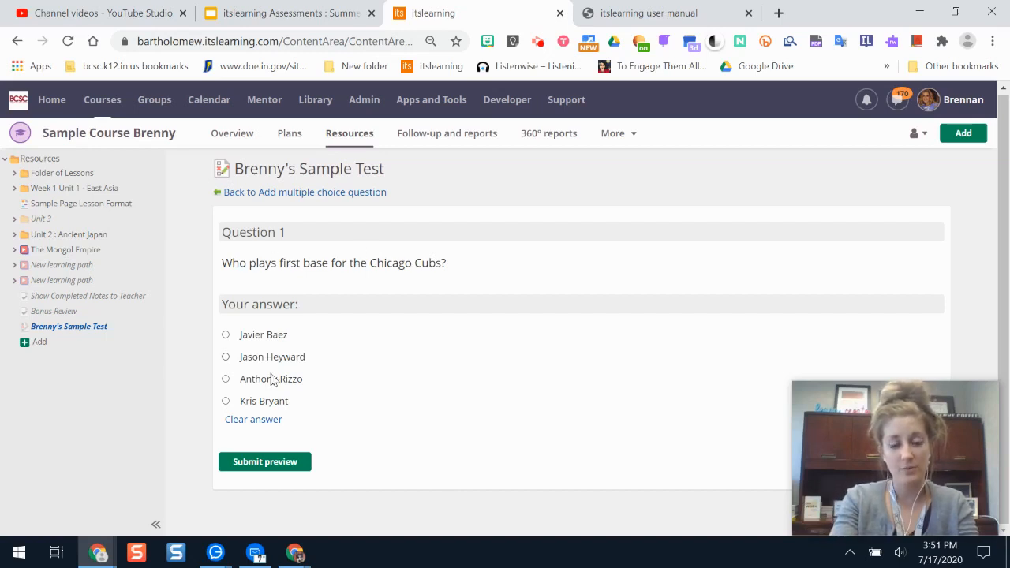
{"action": "left_click", "coordinate": [303, 194]}
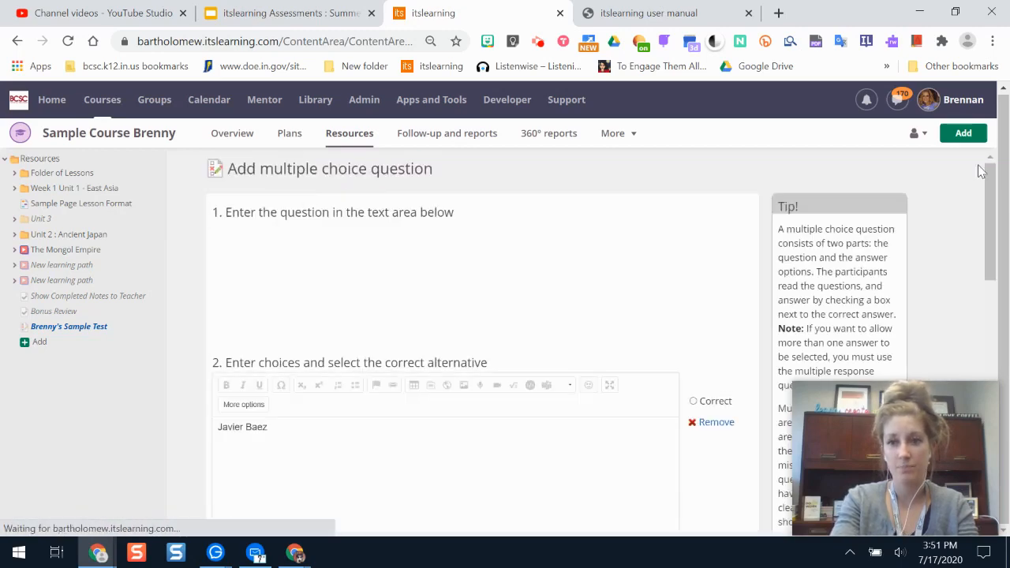
{"action": "left_click_drag", "start_coordinate": [988, 183], "coordinate": [996, 430]}
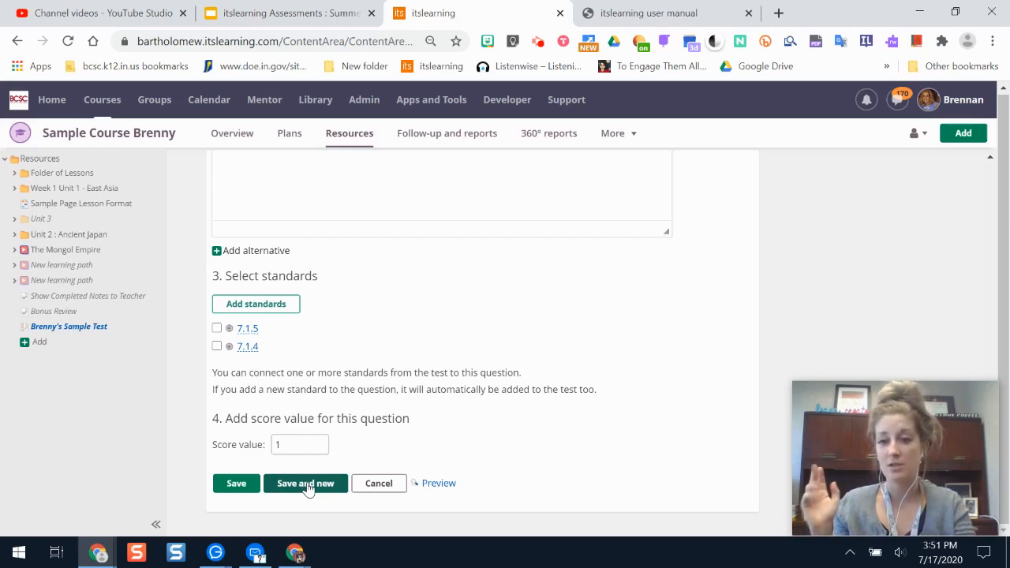
{"action": "left_click", "coordinate": [237, 485]}
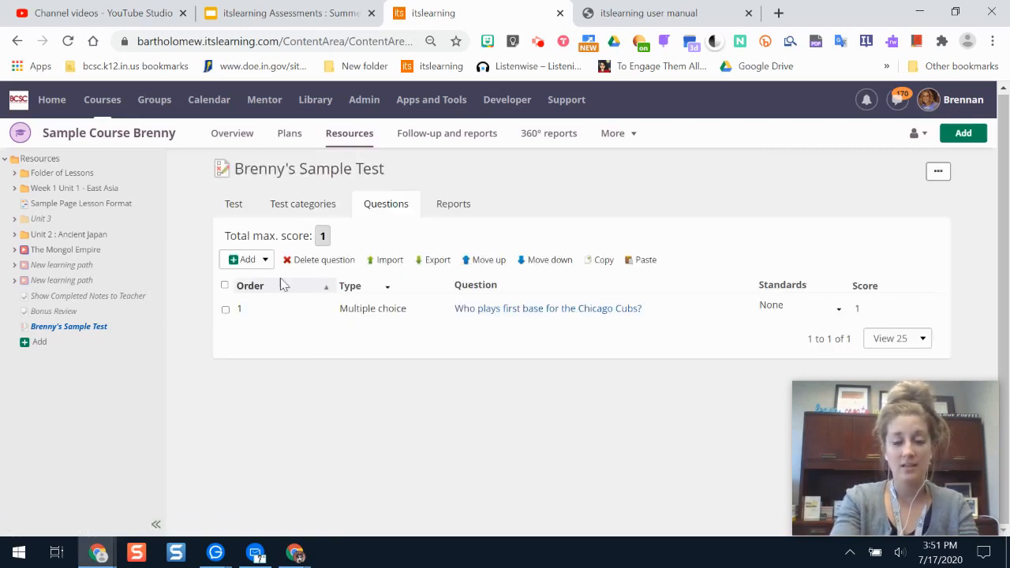
- Choose 'Hotspot - click the picture' from the full page of question types
{"action": "left_click", "coordinate": [243, 261]}
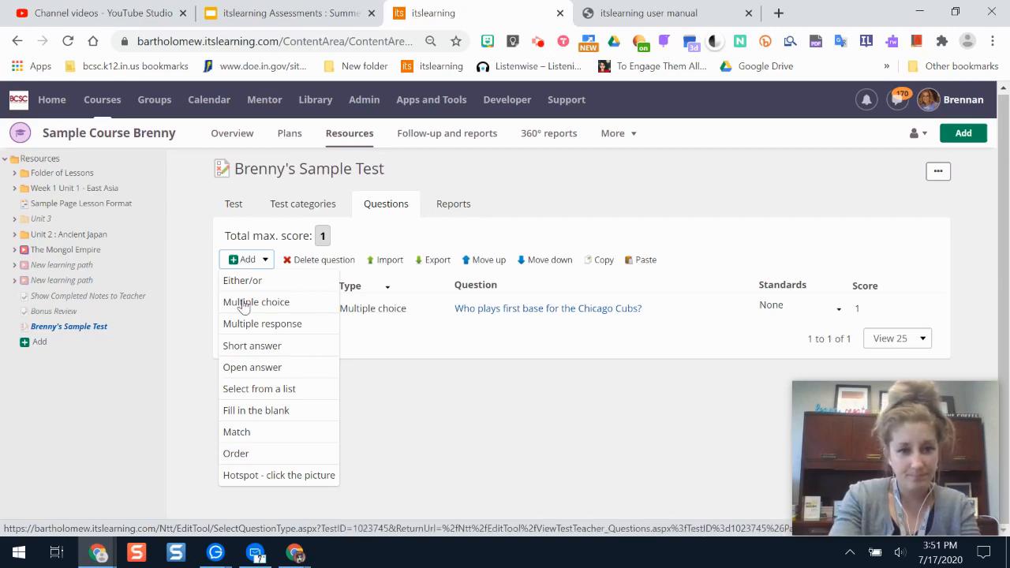
{"action": "left_click", "coordinate": [238, 265]}
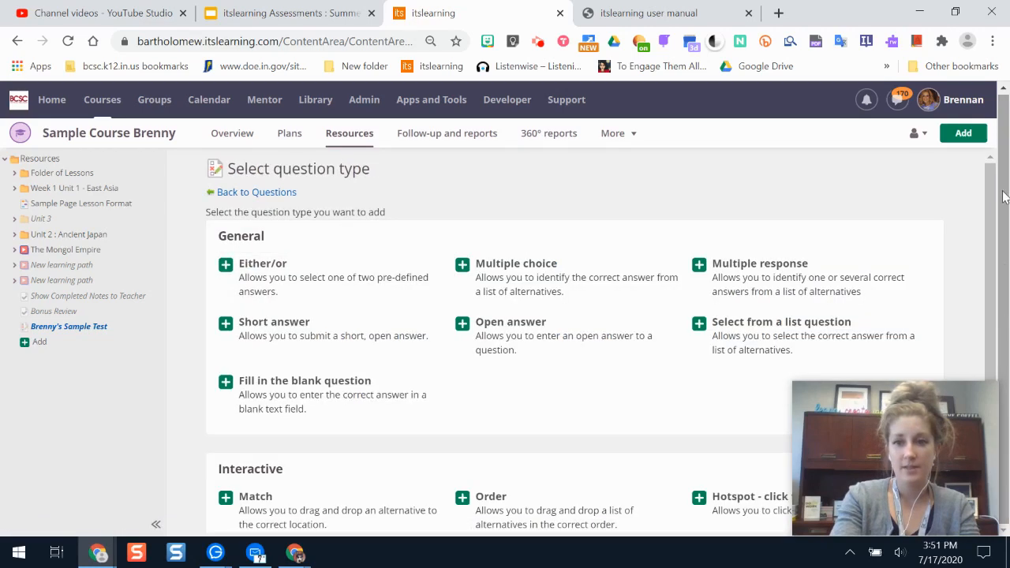
{"action": "scroll", "coordinate": [987, 292], "scroll_direction": "down", "scroll_amount": 1}
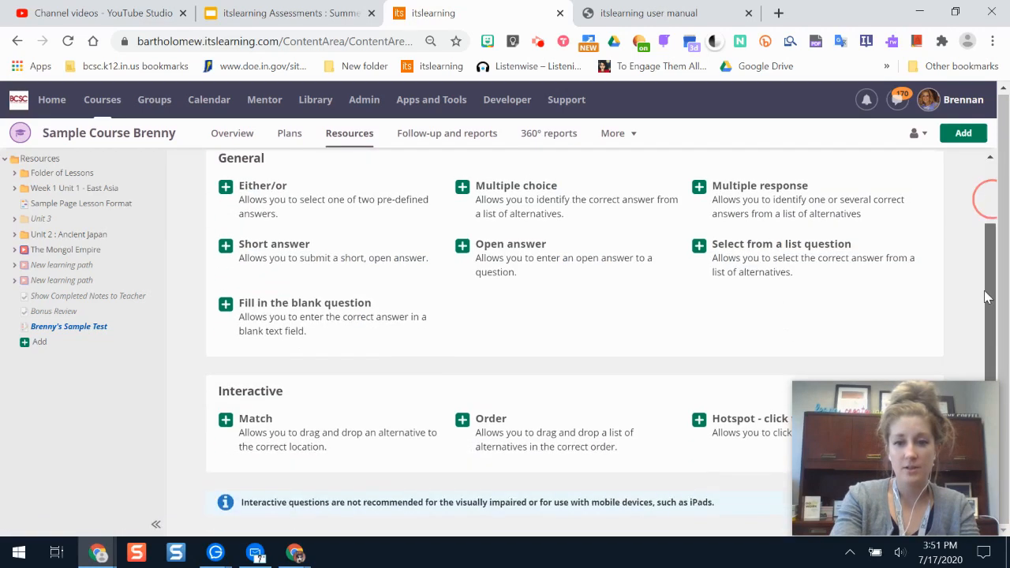
{"action": "left_click", "coordinate": [701, 418]}
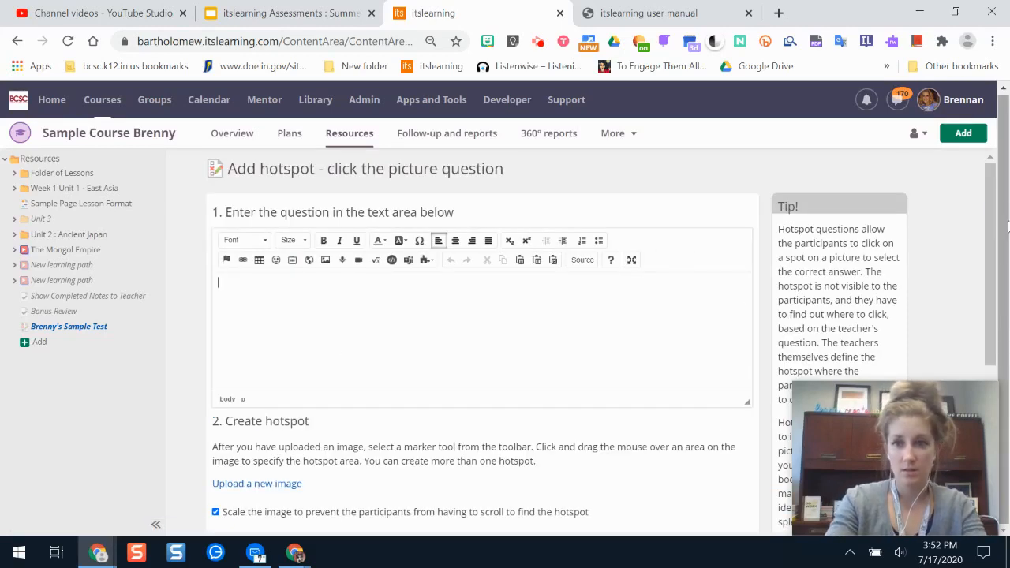
- Enter 'Click on the nucleus.' as the hotspot question text and bring up the picture picker
{"action": "scroll", "coordinate": [986, 334], "scroll_direction": "down", "scroll_amount": 2}
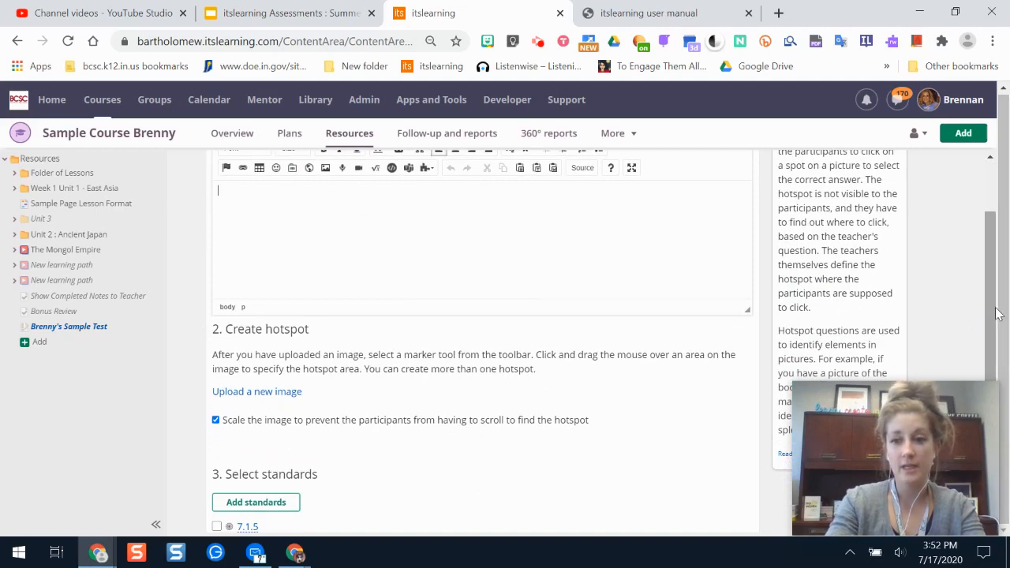
{"action": "scroll", "coordinate": [998, 313], "scroll_direction": "down", "scroll_amount": 3}
{"action": "left_click", "coordinate": [273, 225]}
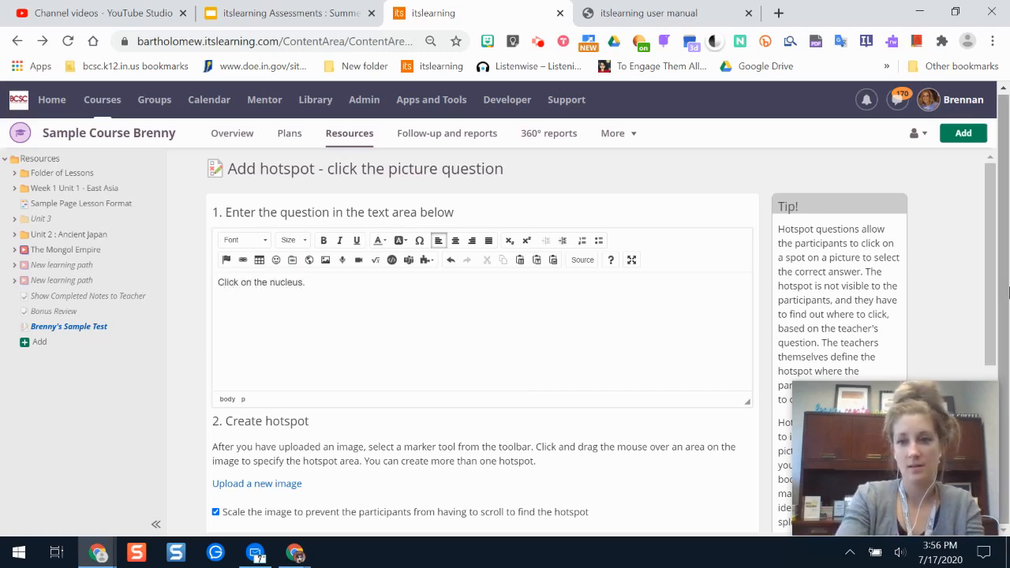
{"action": "left_click_drag", "start_coordinate": [991, 304], "coordinate": [996, 434]}
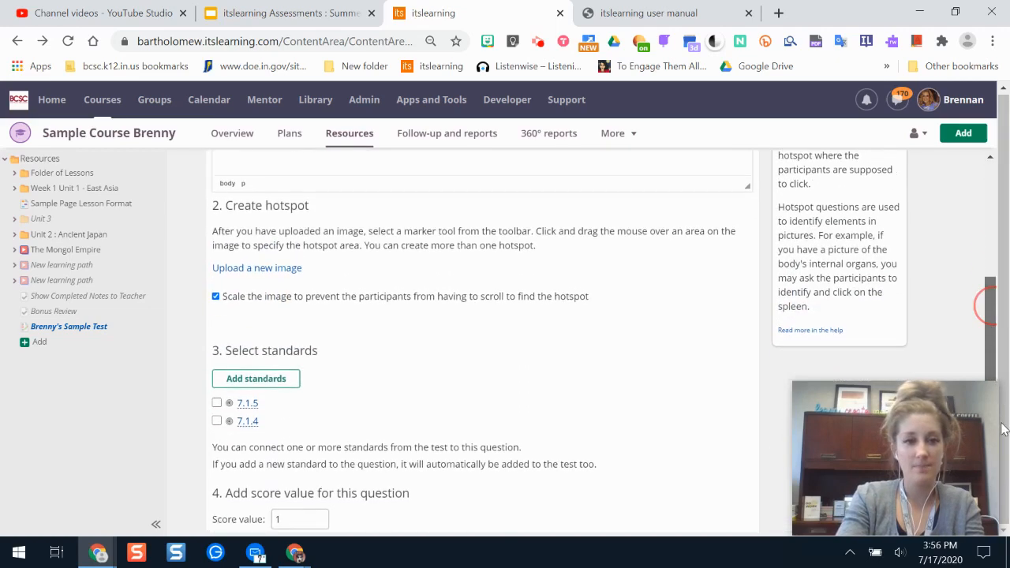
{"action": "left_click", "coordinate": [260, 265]}
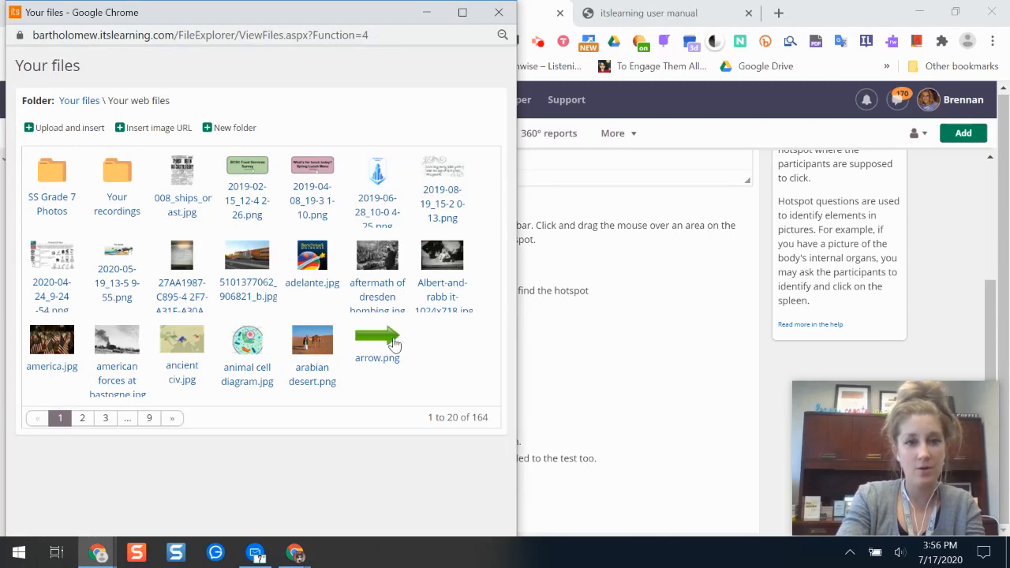
- Upload animal cell diagram.jpg and draw a circular hotspot over the nucleus
{"action": "left_click", "coordinate": [249, 344]}
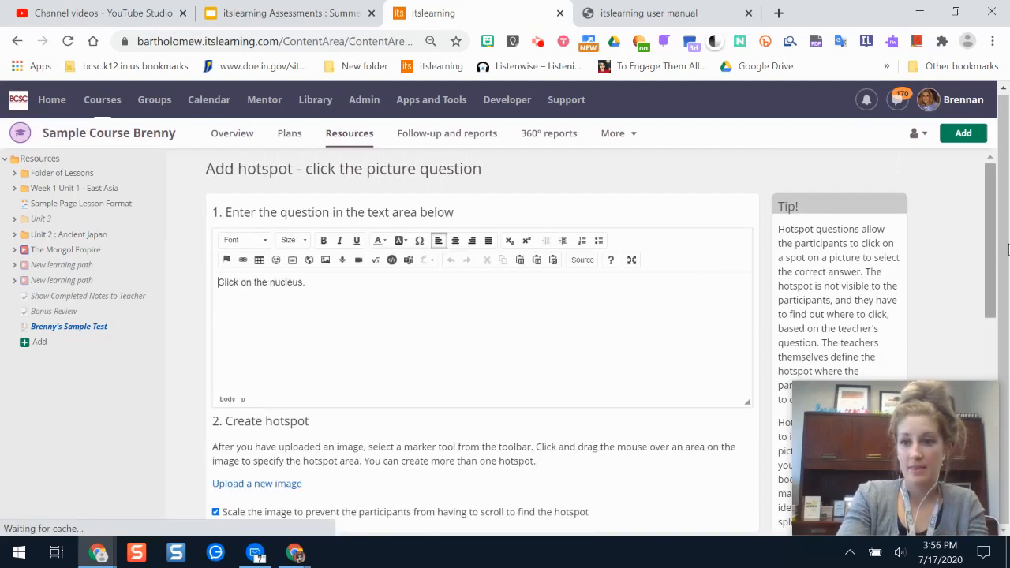
{"action": "left_click_drag", "start_coordinate": [989, 237], "coordinate": [1003, 326]}
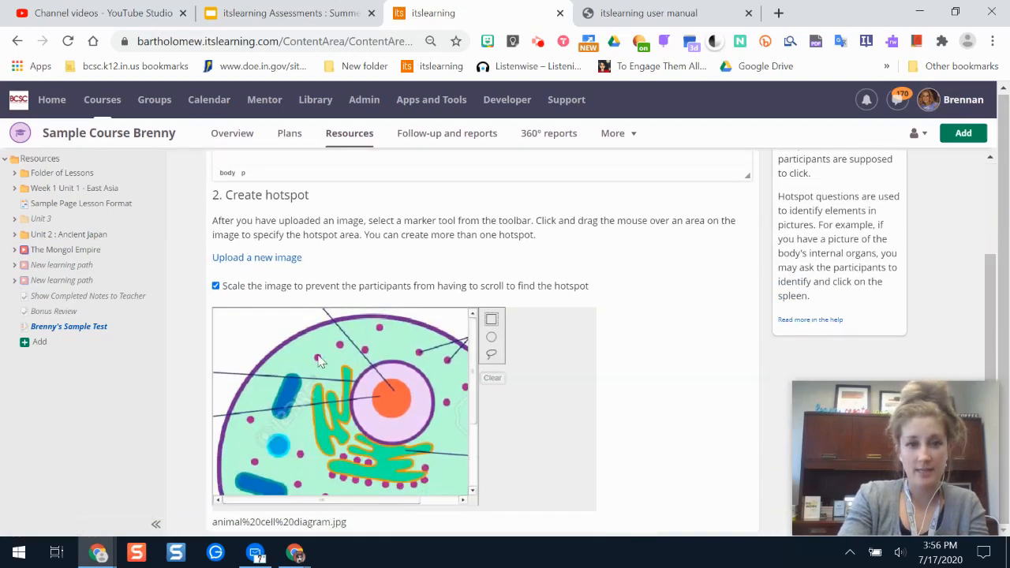
{"action": "left_click_drag", "start_coordinate": [369, 500], "coordinate": [413, 510]}
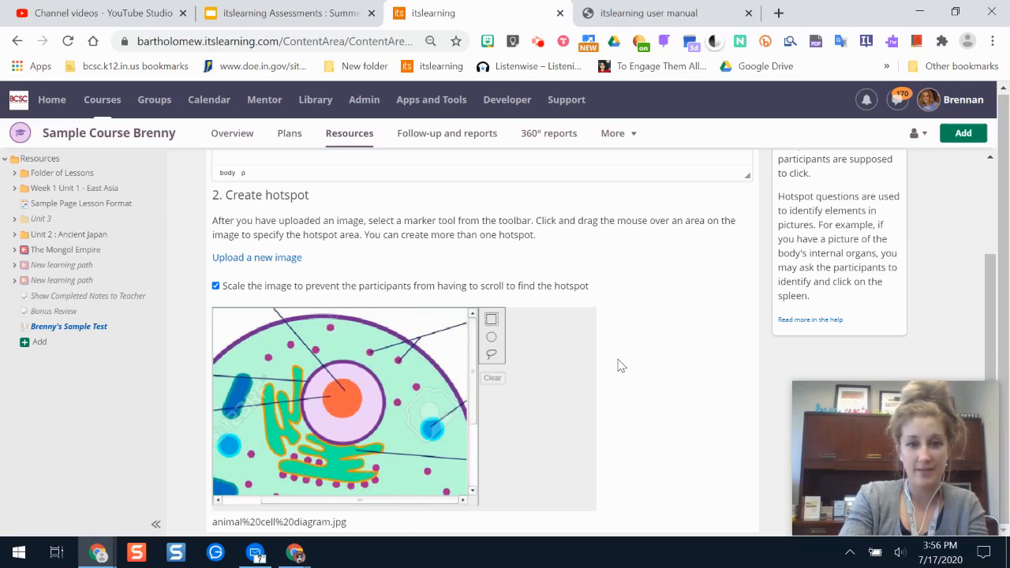
{"action": "left_click", "coordinate": [492, 338]}
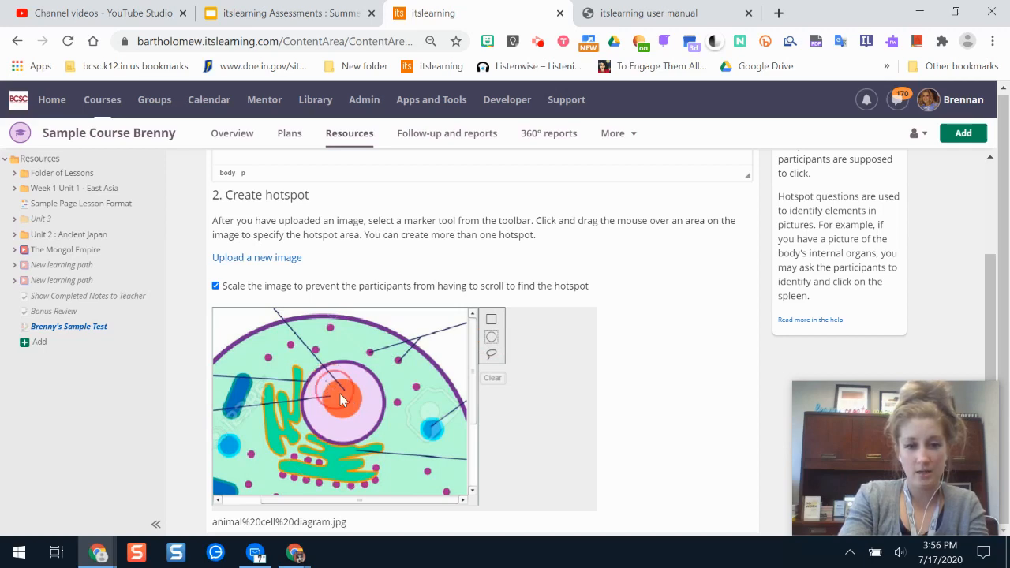
{"action": "left_click_drag", "start_coordinate": [326, 381], "coordinate": [363, 422]}
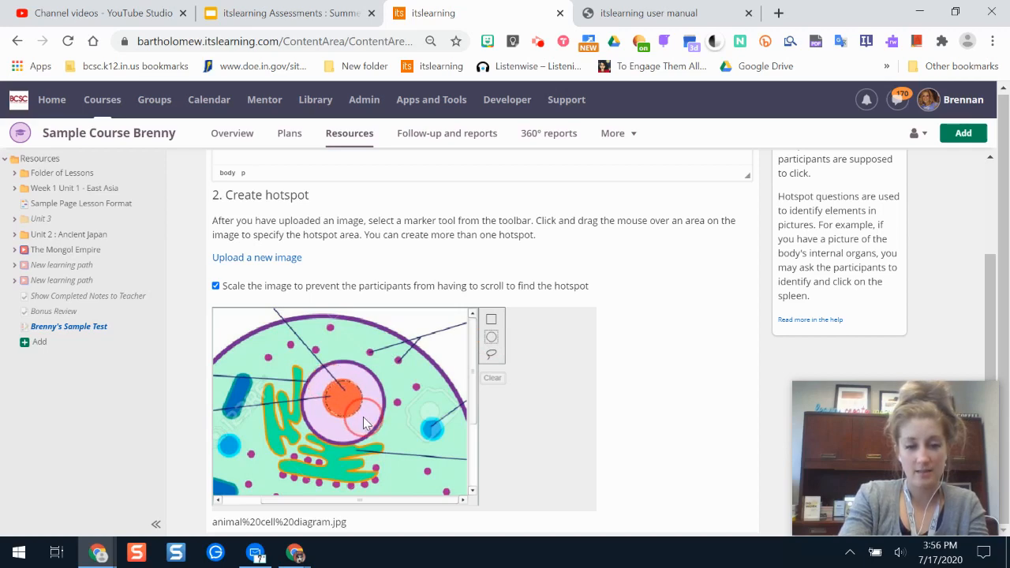
- Adjust the nucleus circle hotspot's left edge and save the hotspot question
{"action": "left_click", "coordinate": [327, 394]}
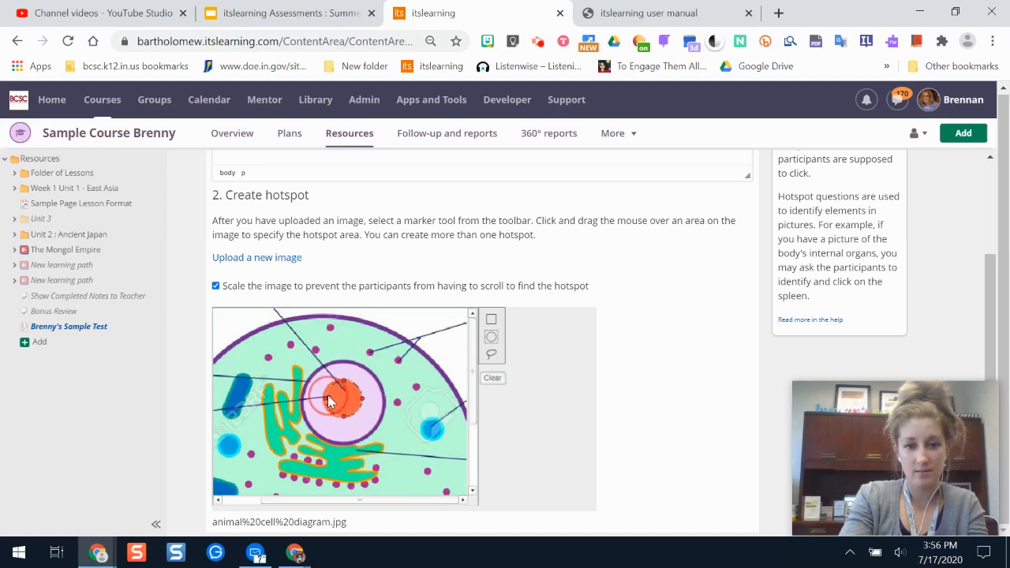
{"action": "left_click_drag", "start_coordinate": [324, 398], "coordinate": [332, 382]}
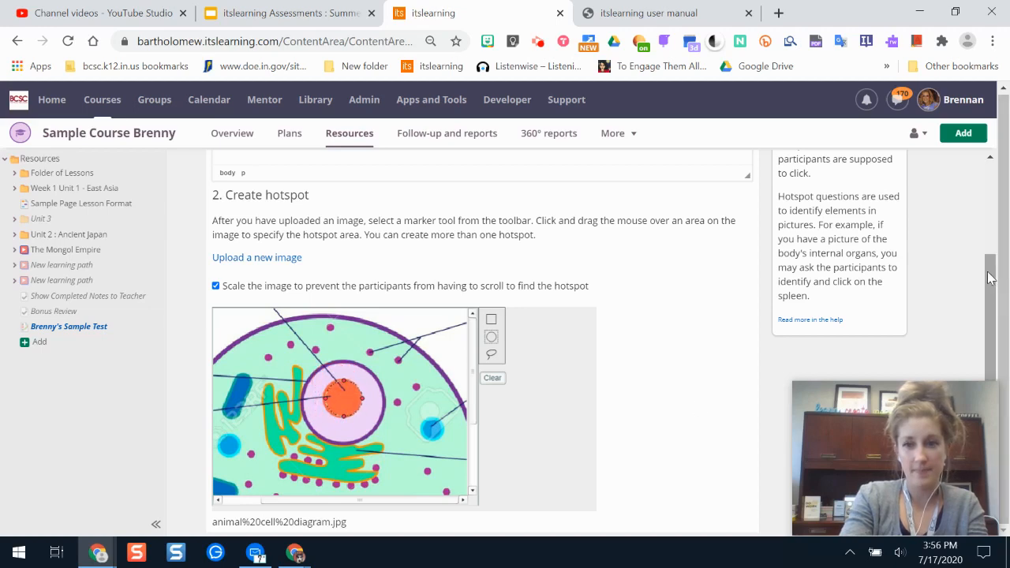
{"action": "left_click_drag", "start_coordinate": [989, 276], "coordinate": [986, 381]}
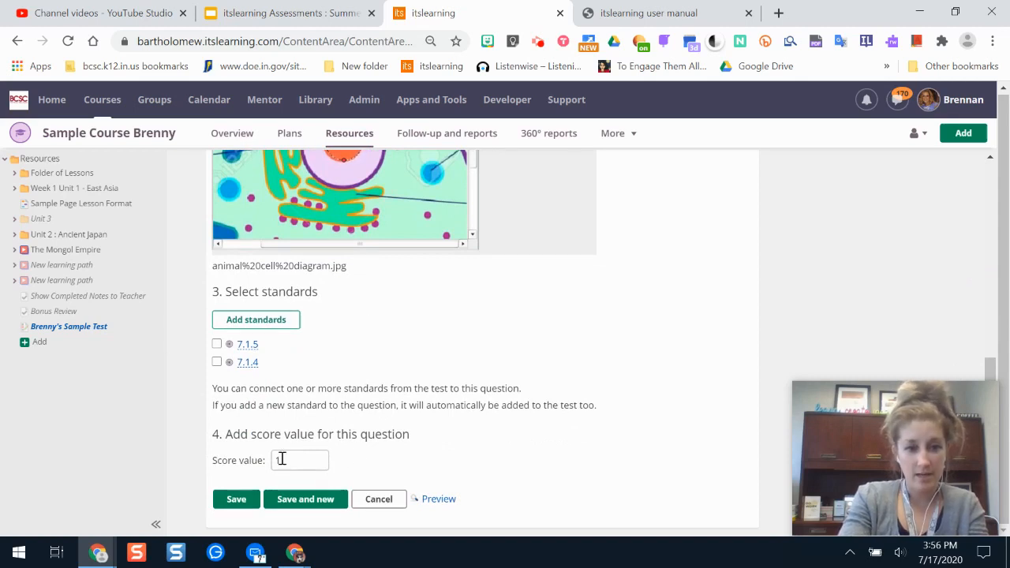
{"action": "left_click", "coordinate": [237, 502]}
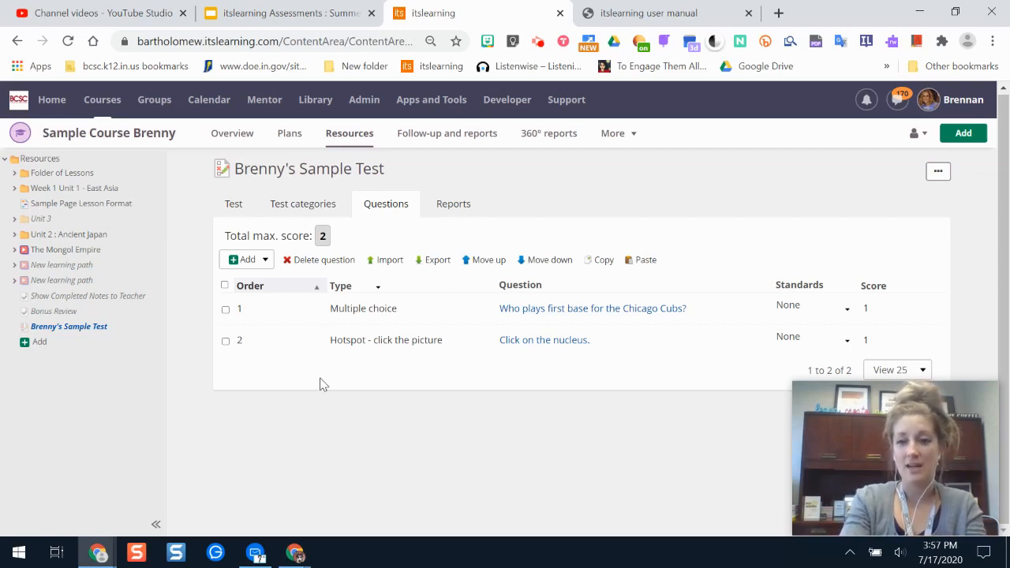
- Choose Short answer from the full page of question types
{"action": "left_click", "coordinate": [246, 262]}
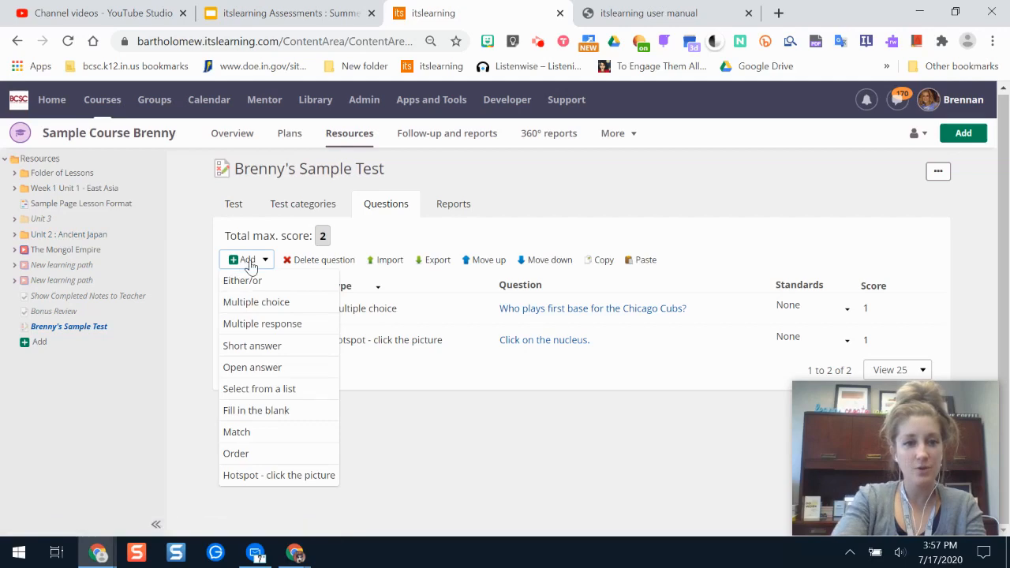
{"action": "left_click", "coordinate": [251, 266]}
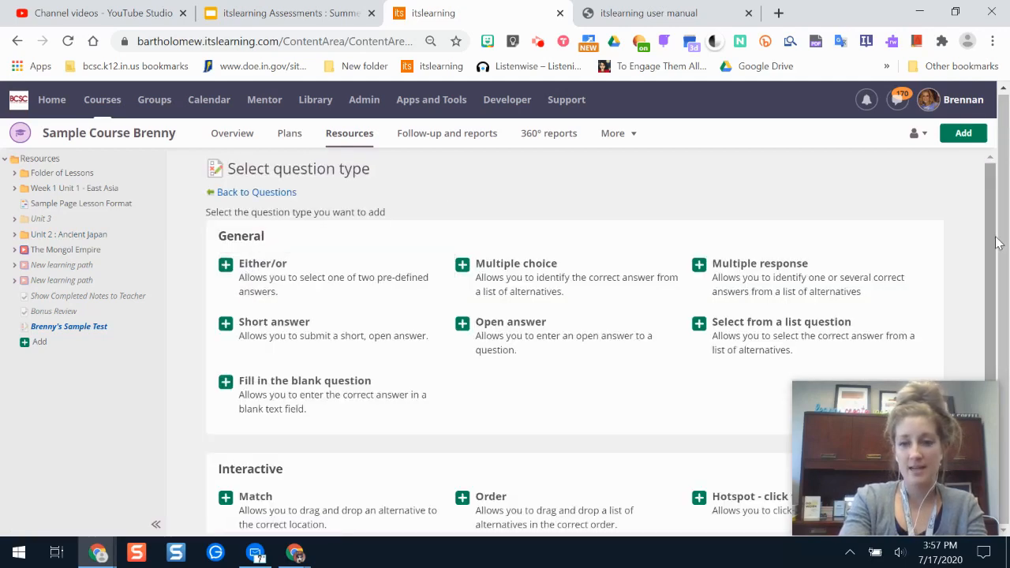
{"action": "left_click_drag", "start_coordinate": [996, 229], "coordinate": [997, 271]}
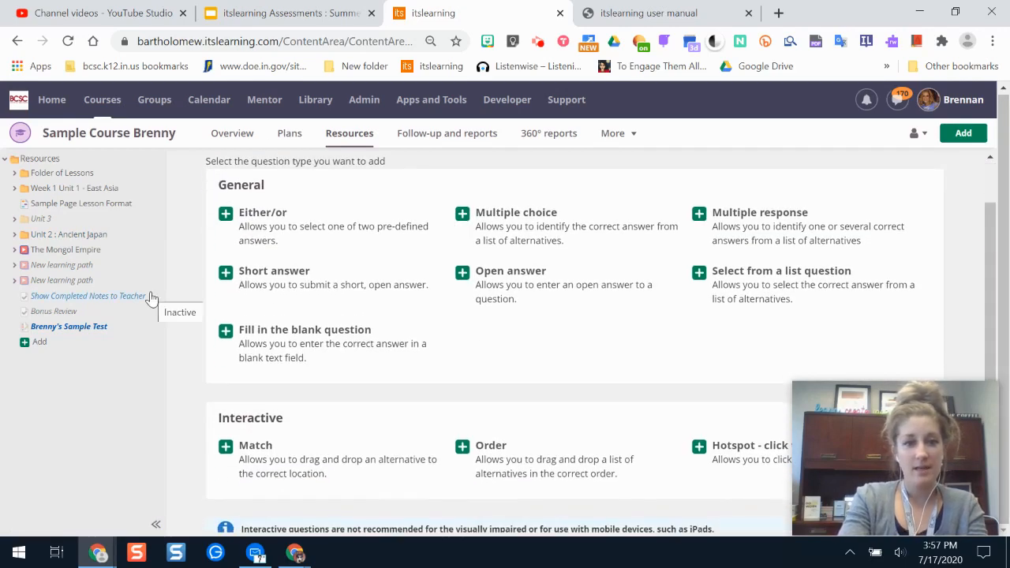
{"action": "left_click_drag", "start_coordinate": [993, 244], "coordinate": [992, 335]}
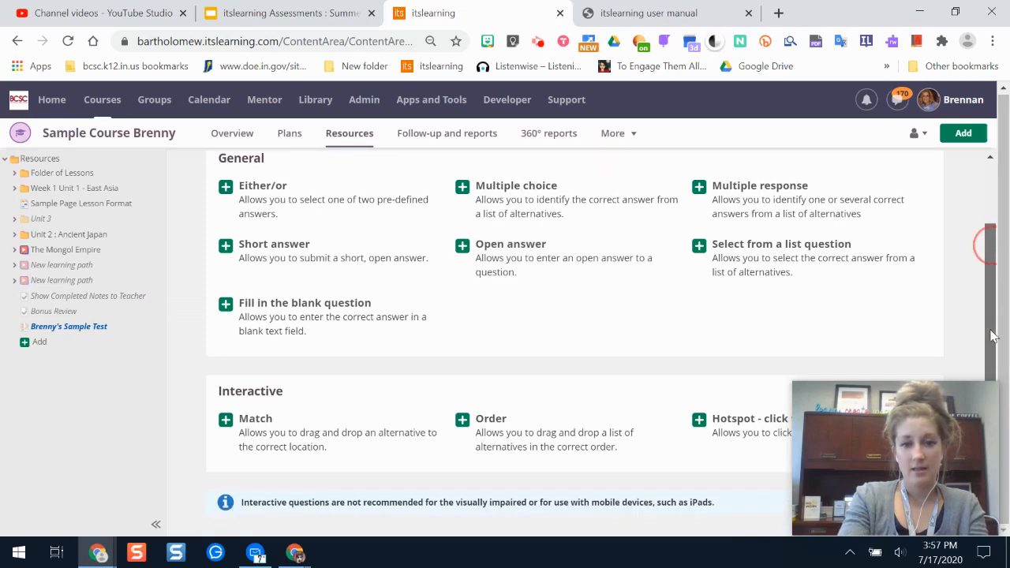
{"action": "left_click", "coordinate": [265, 253]}
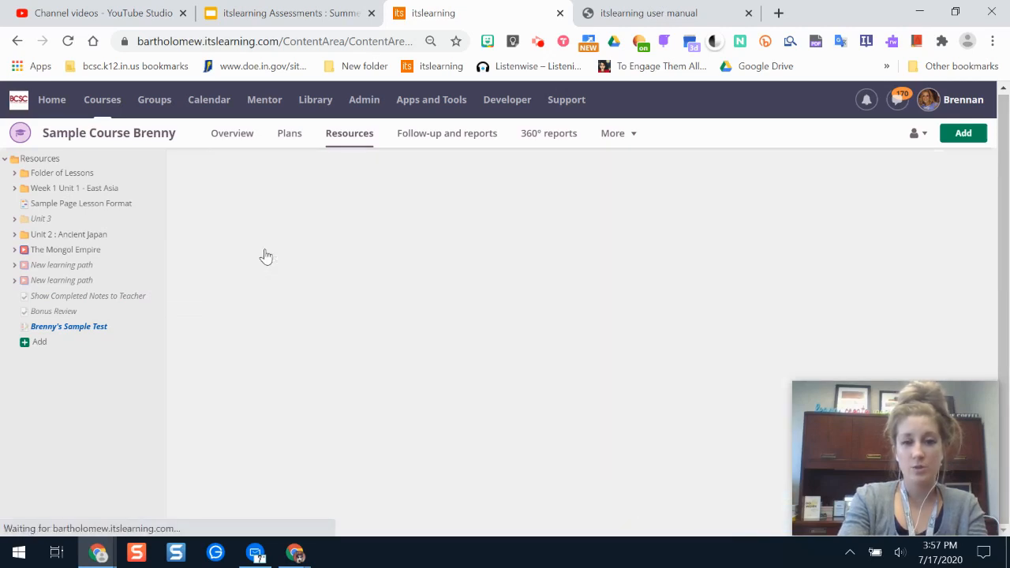
- Draft a question asking which baseball teams play in the midwestern region (Chicago, Illinois)
{"action": "left_click", "coordinate": [302, 373]}
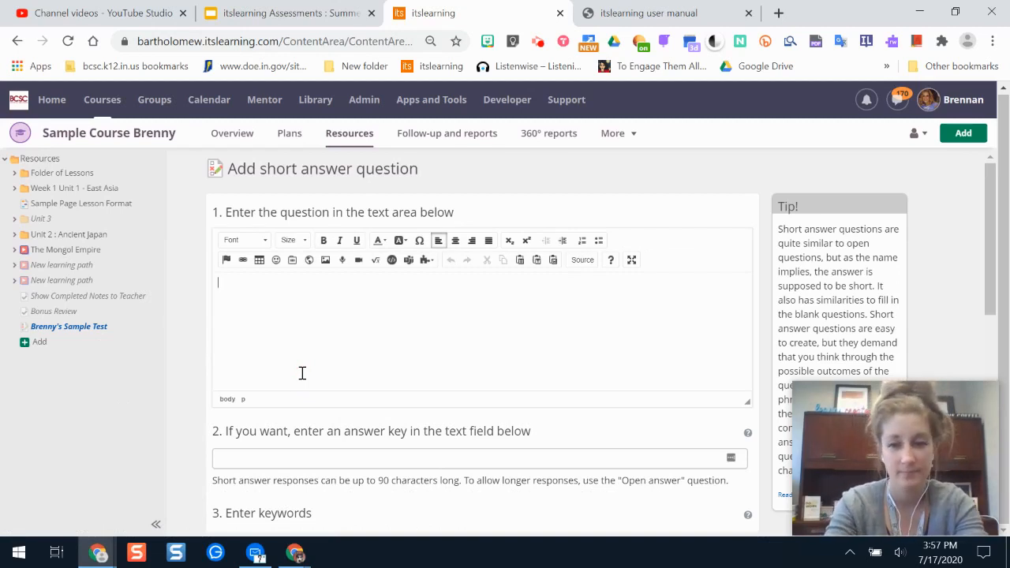
{"action": "type", "text": "Who"}
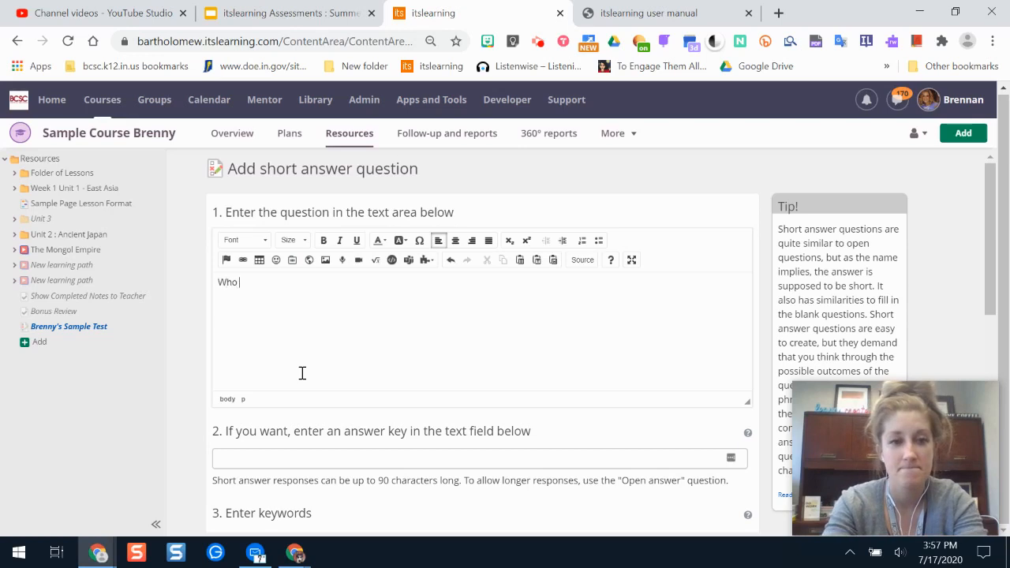
{"action": "key", "text": "BackSpace"}
{"action": "key", "text": "BackSpace"}
{"action": "key", "text": "BackSpace"}
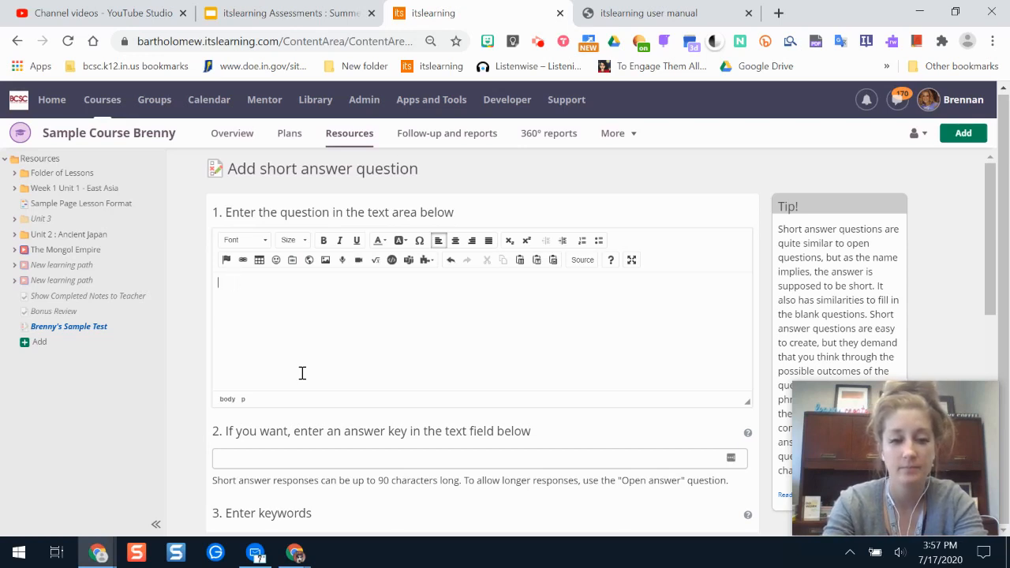
{"action": "type", "text": "Name"}
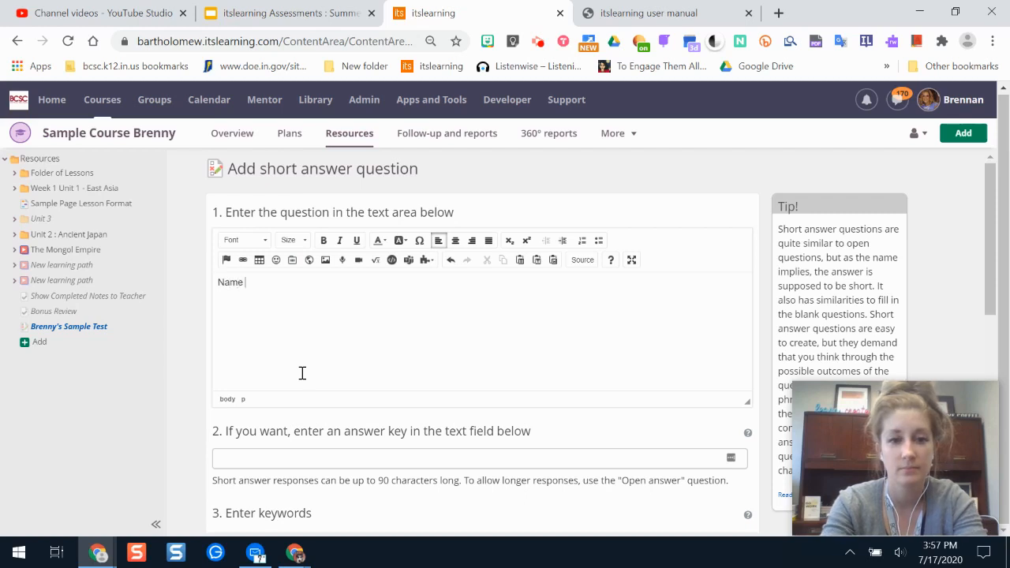
{"action": "key", "text": "BackSpace"}
{"action": "key", "text": "BackSpace"}
{"action": "key", "text": "BackSpace"}
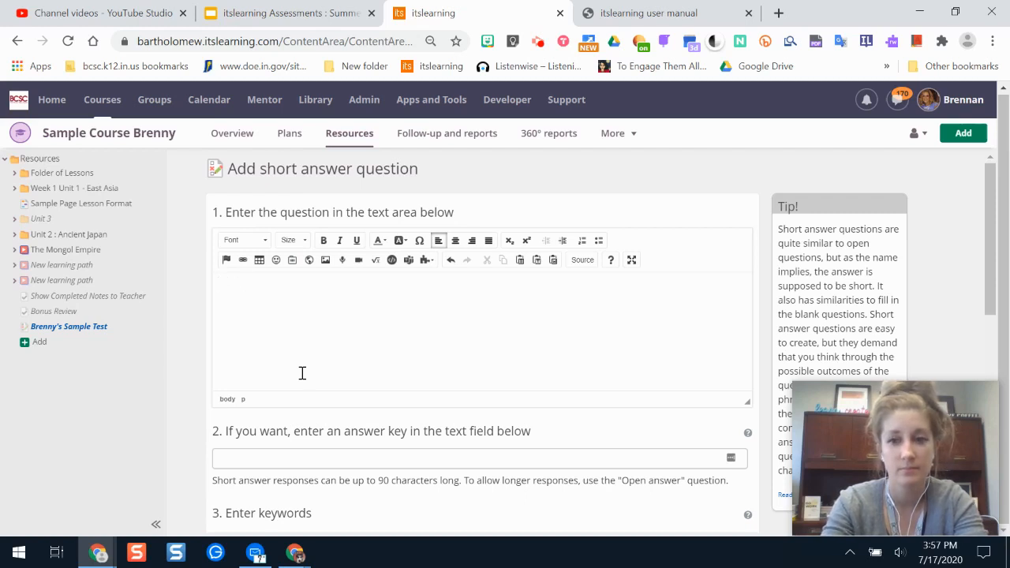
{"action": "type", "text": "Whic"}
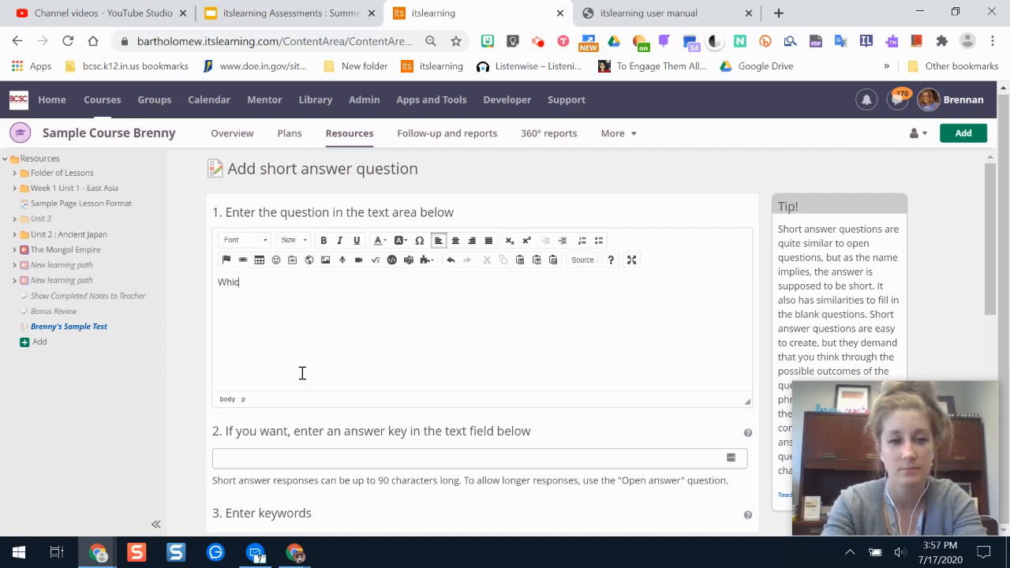
{"action": "type", "text": "h baseball teams play in the "}
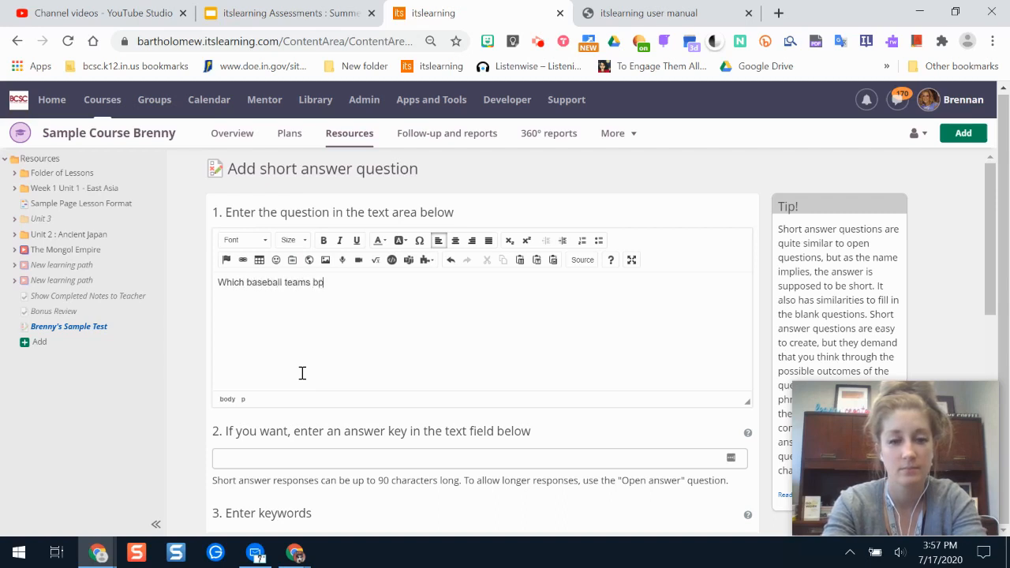
{"action": "type", "text": "m"}
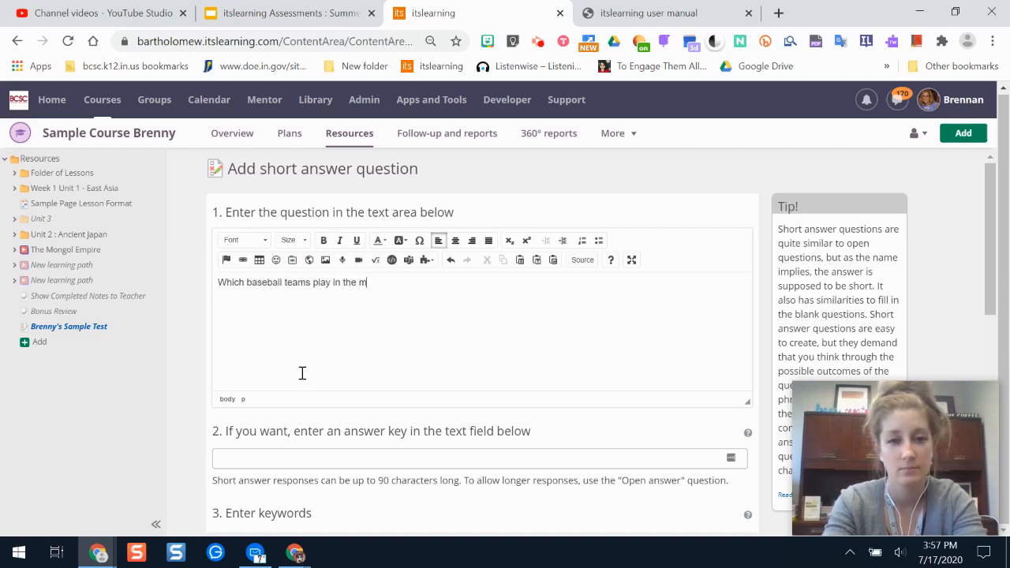
{"action": "type", "text": "idwestern region of"}
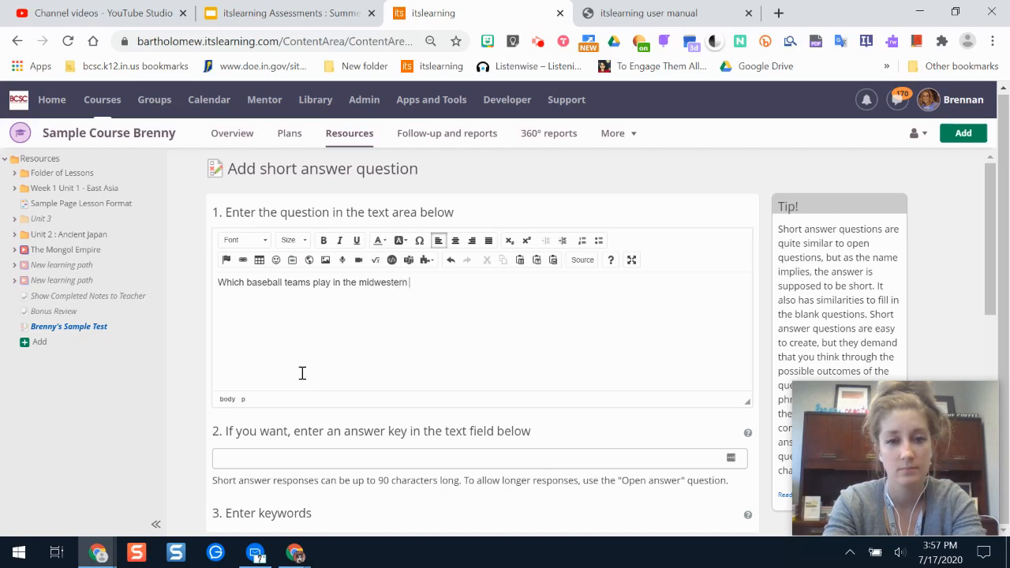
{"action": "key", "text": "BackSpace"}
{"action": "key", "text": "BackSpace"}
{"action": "key", "text": "BackSpace"}
{"action": "key", "text": "BackSpace"}
{"action": "key", "text": "BackSpace"}
{"action": "key", "text": "BackSpace"}
{"action": "key", "text": "BackSpace"}
{"action": "key", "text": "BackSpace"}
{"action": "key", "text": "BackSpace"}
{"action": "key", "text": "BackSpace"}
{"action": "key", "text": "BackSpace"}
{"action": "key", "text": "BackSpace"}
{"action": "key", "text": "BackSpace"}
{"action": "key", "text": "BackSpace"}
{"action": "key", "text": "BackSpace"}
{"action": "key", "text": "BackSpace"}
{"action": "key", "text": "BackSpace"}
{"action": "key", "text": "BackSpace"}
{"action": "key", "text": "BackSpace"}
{"action": "key", "text": "BackSpace"}
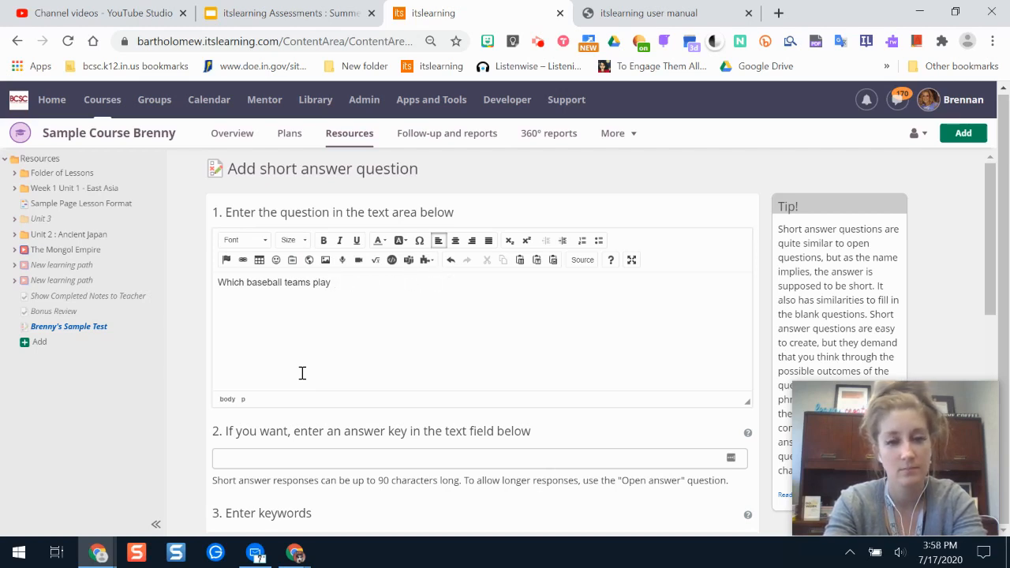
{"action": "type", "text": "( Chicago, Ill"}
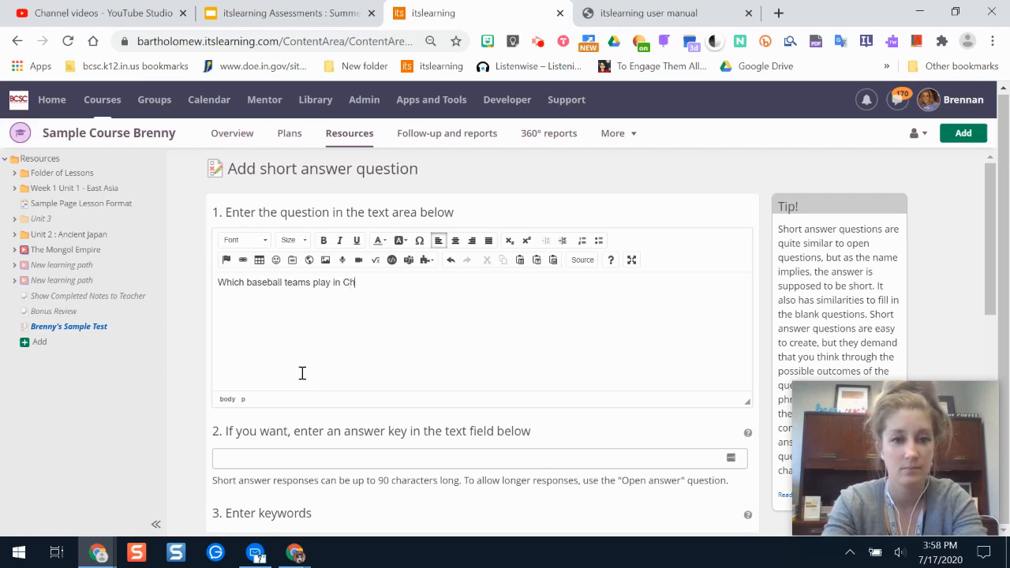
{"action": "type", "text": "inois>"}
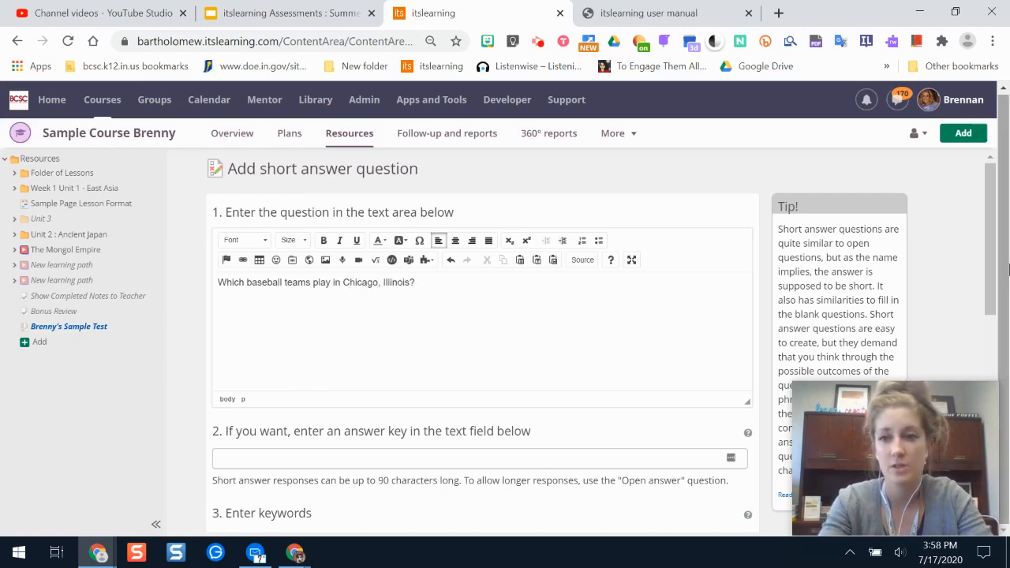
- Replace the draft with 'What does the pitcher do in a baseball game'
{"action": "left_click_drag", "start_coordinate": [985, 227], "coordinate": [986, 261]}
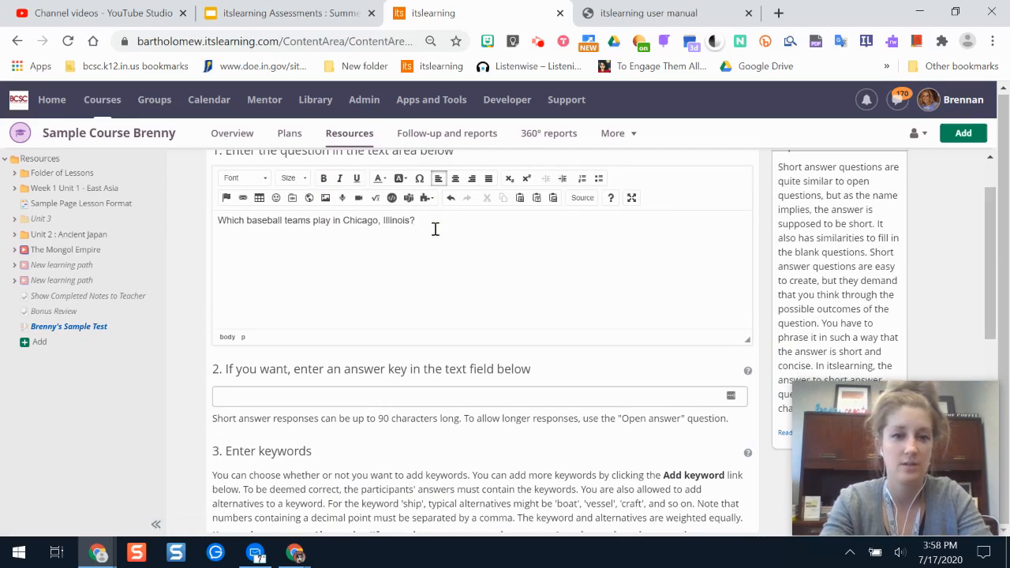
{"action": "left_click_drag", "start_coordinate": [418, 222], "coordinate": [208, 232]}
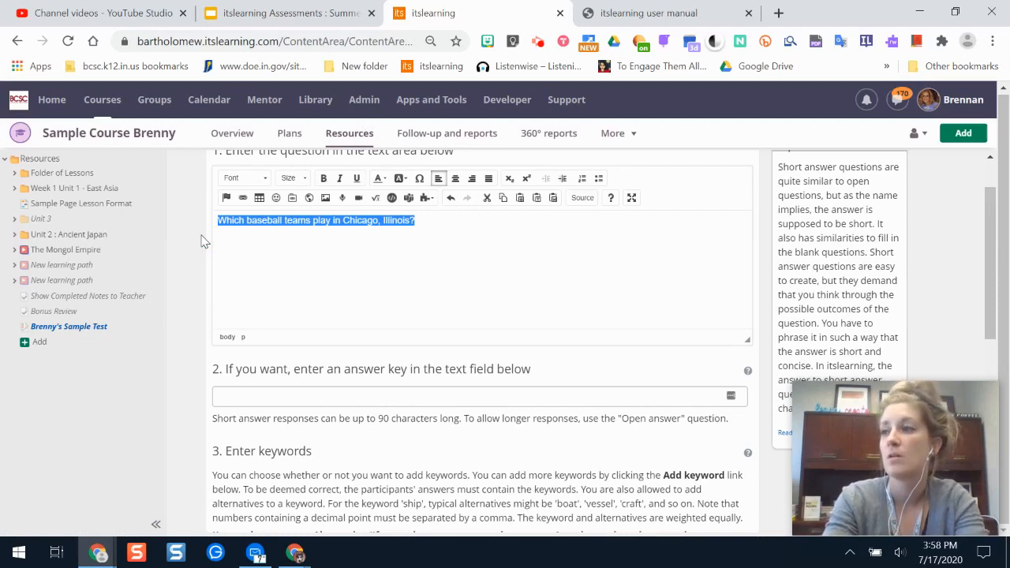
{"action": "type", "text": "What does the pitcher"}
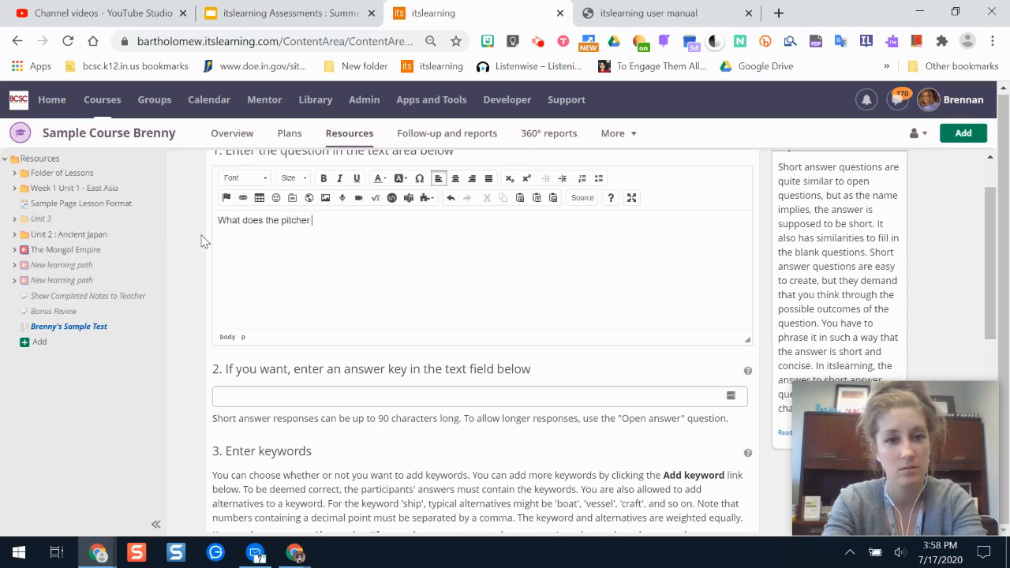
{"action": "type", "text": " do in a baseball "}
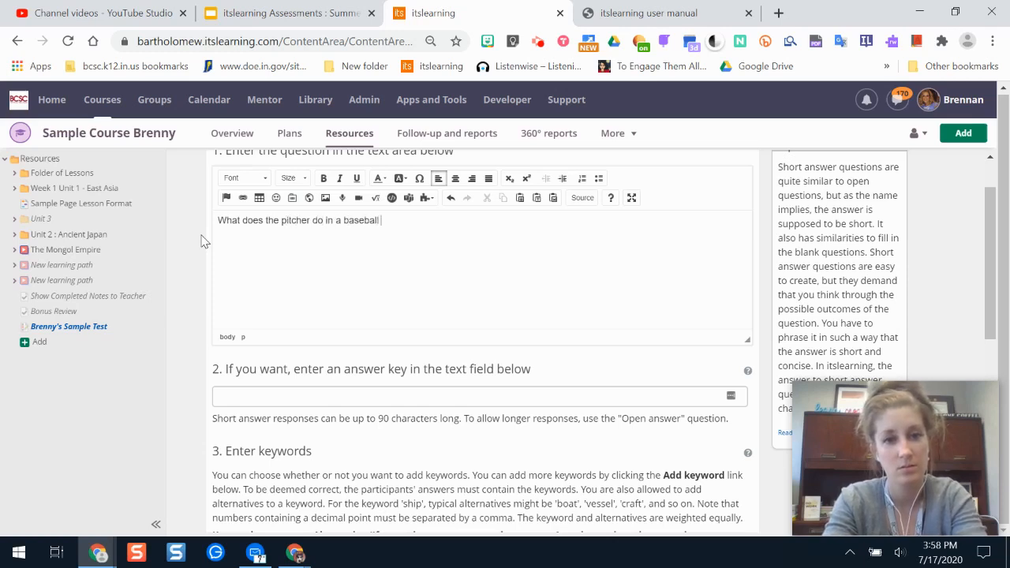
{"action": "type", "text": "game?"}
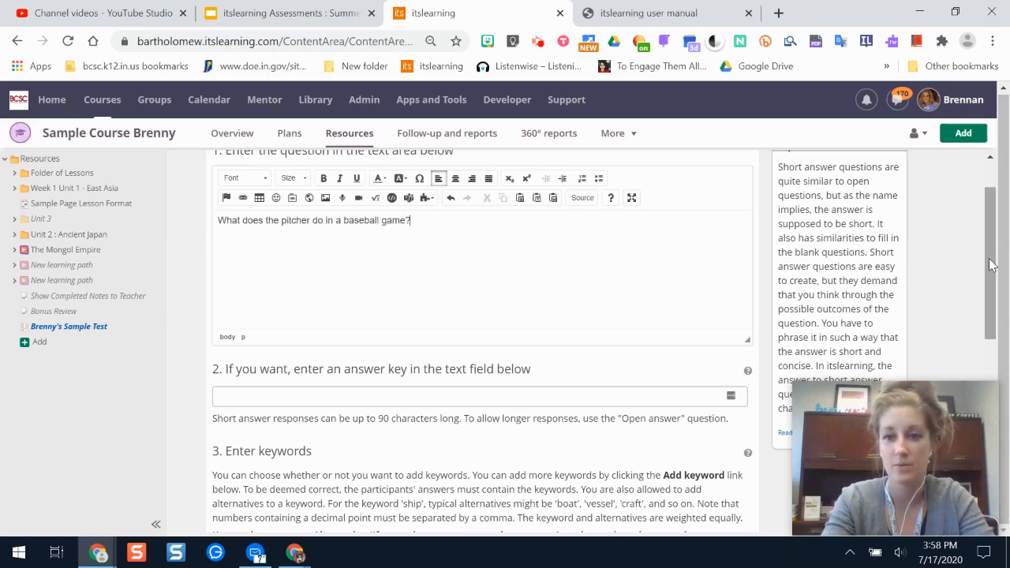
{"action": "scroll", "coordinate": [988, 266], "scroll_direction": "down", "scroll_amount": 3}
- Open the short answer help via 'Read more in the help', then return to the question editor
{"action": "left_click", "coordinate": [366, 216]}
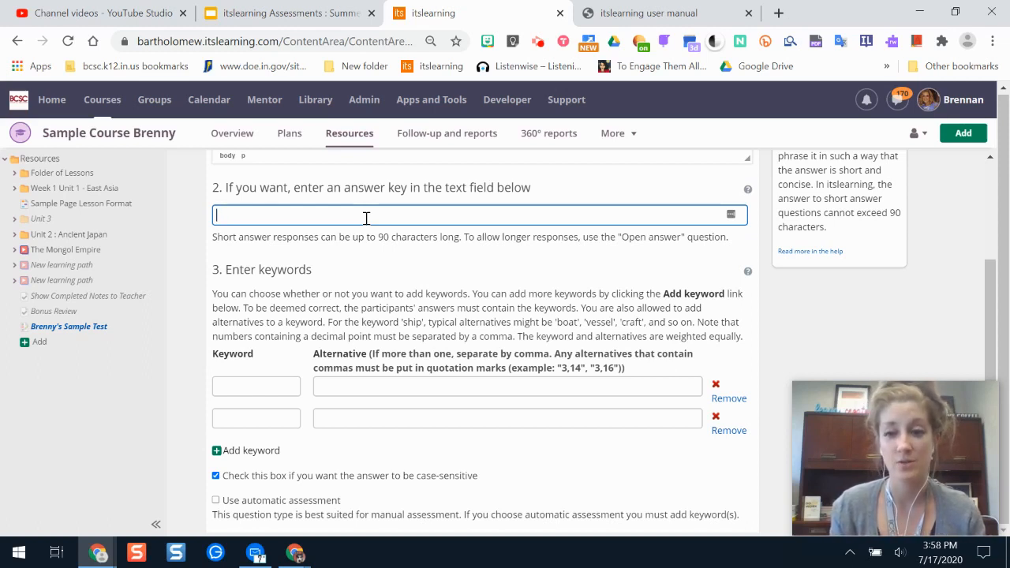
{"action": "left_click", "coordinate": [748, 190]}
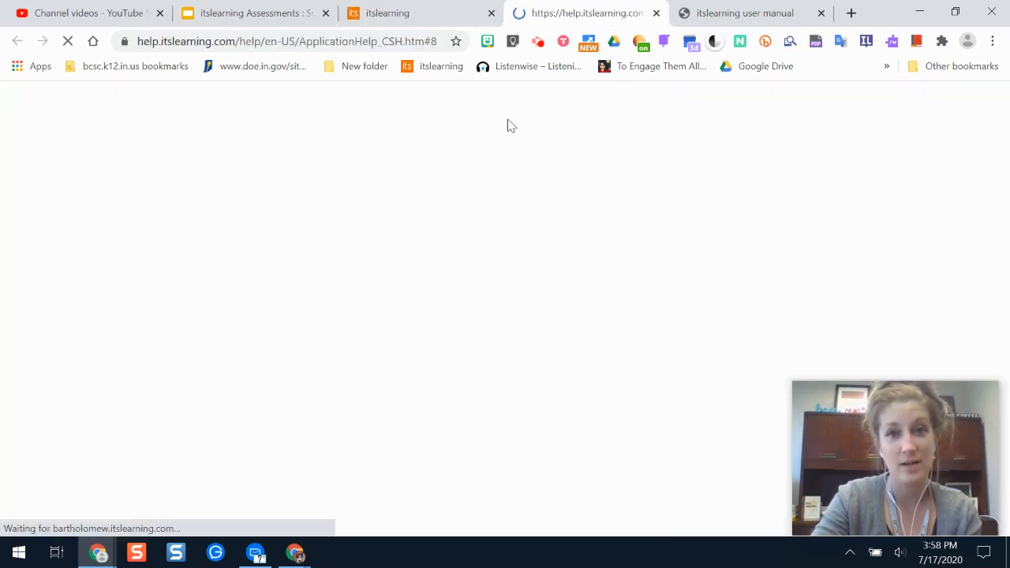
{"action": "left_click", "coordinate": [431, 14]}
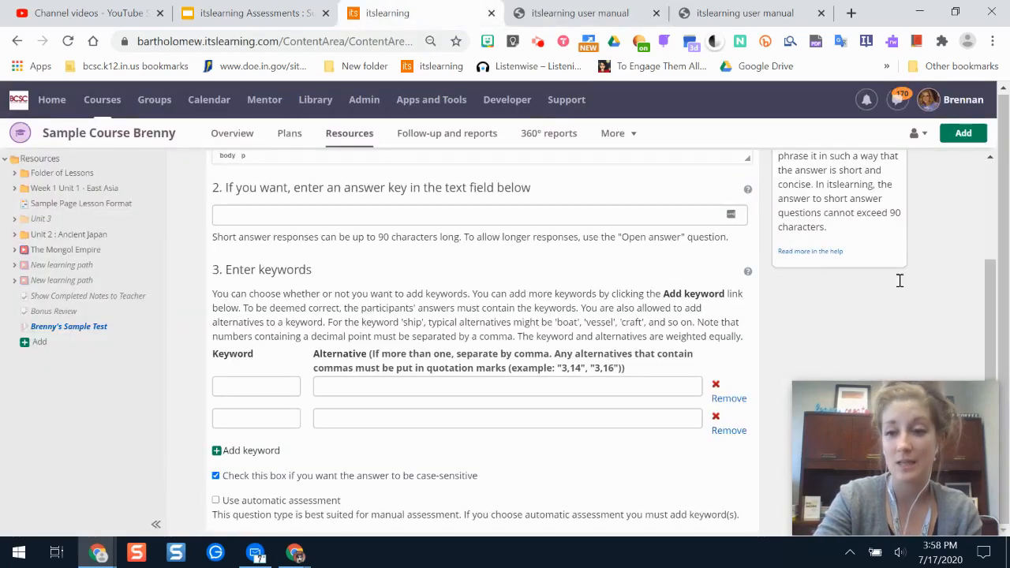
{"action": "left_click_drag", "start_coordinate": [993, 275], "coordinate": [993, 294]}
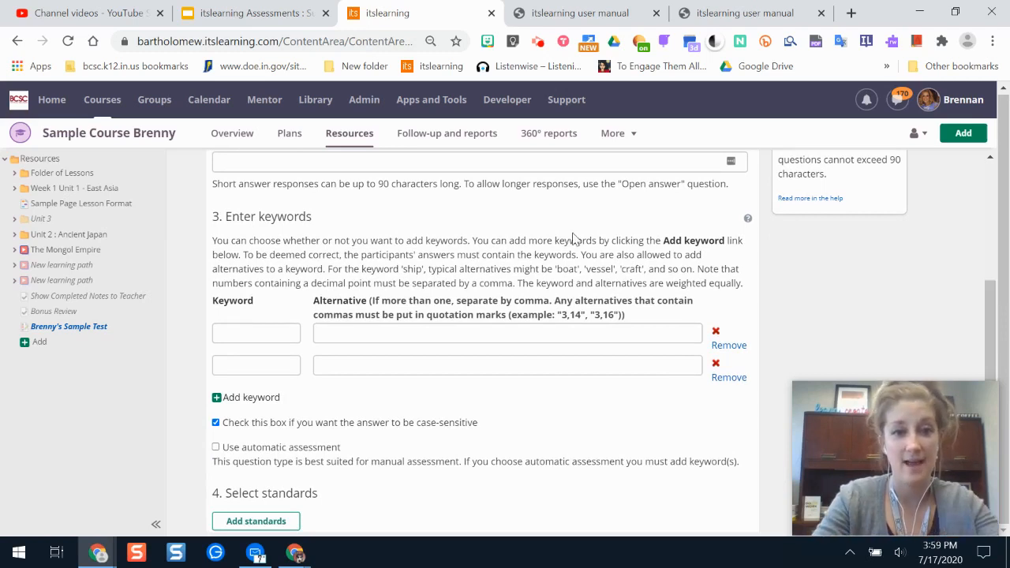
- Add keyword 'pitch' with alternatives pitch, pitches, pitching and pitchers
{"action": "left_click", "coordinate": [242, 335]}
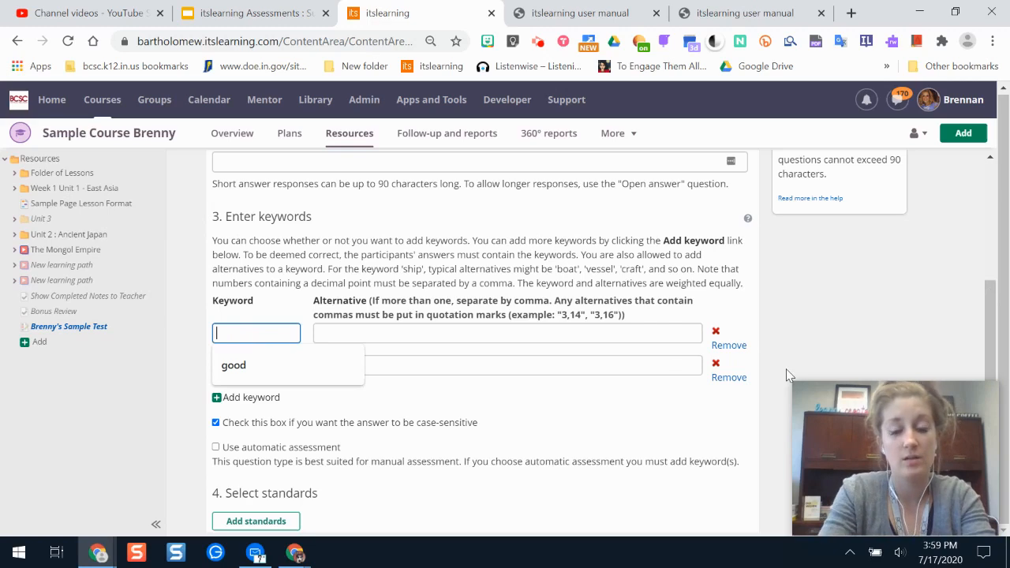
{"action": "type", "text": "pitch"}
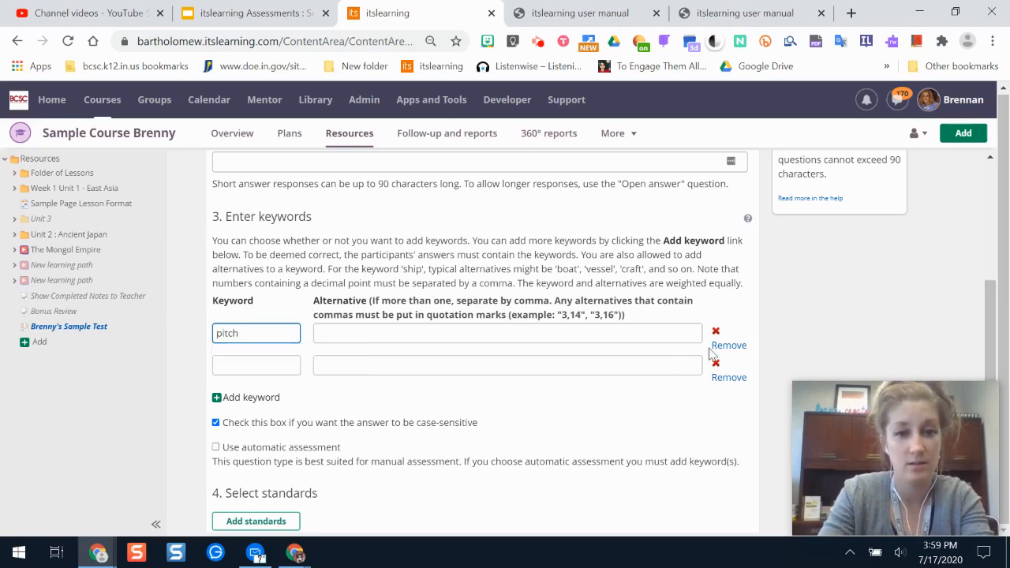
{"action": "right_click", "coordinate": [347, 336]}
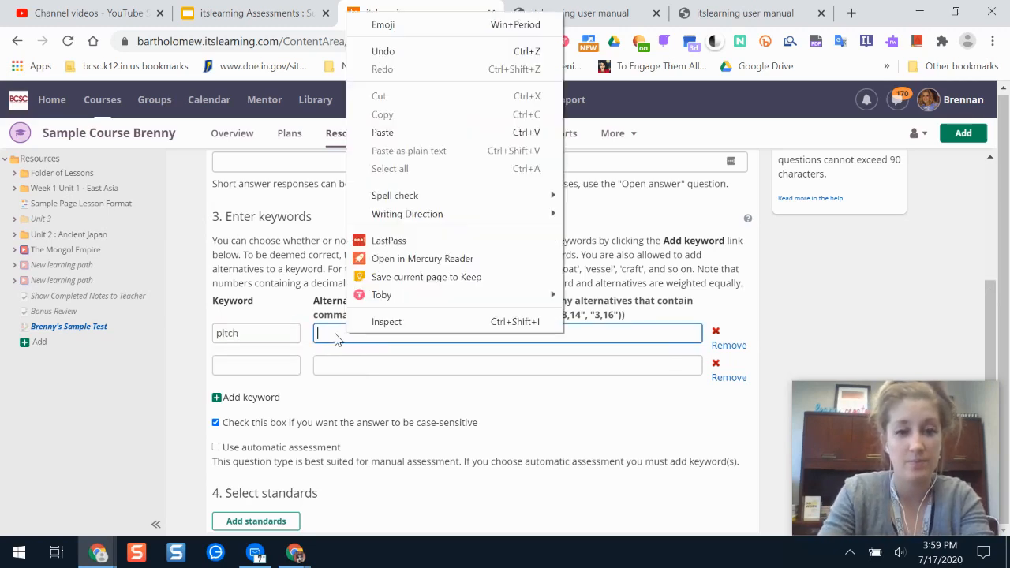
{"action": "left_click", "coordinate": [334, 333]}
{"action": "type", "text": "p"}
{"action": "type", "text": "itch"}
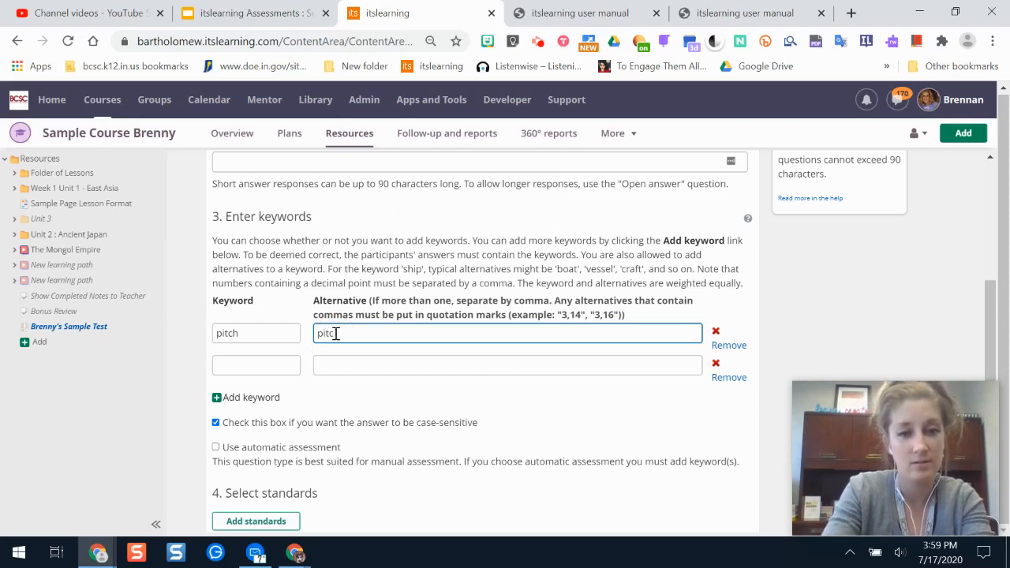
{"action": "type", "text": ", pitches, p"}
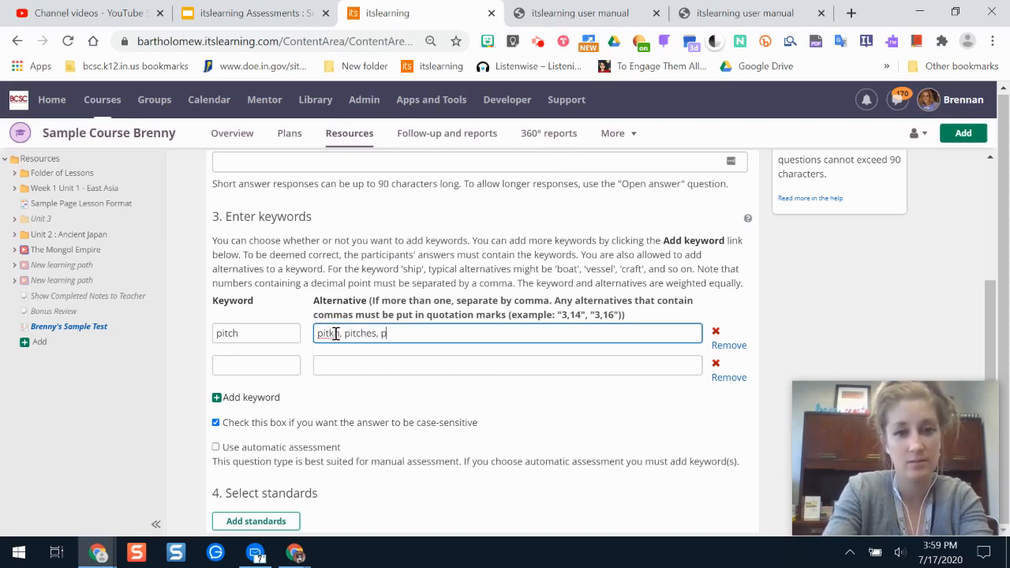
{"action": "type", "text": "itching,"}
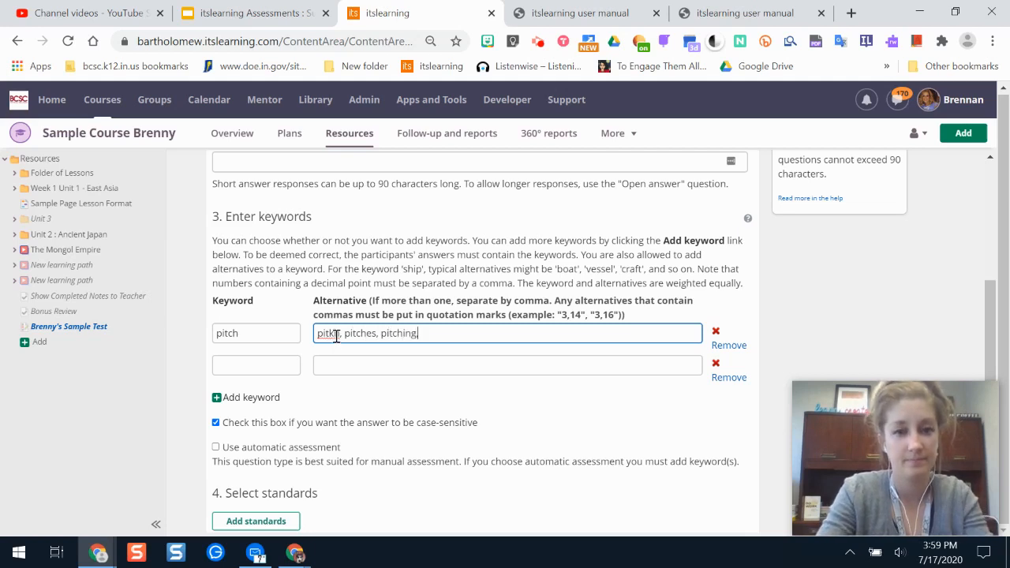
{"action": "type", "text": " pitchers"}
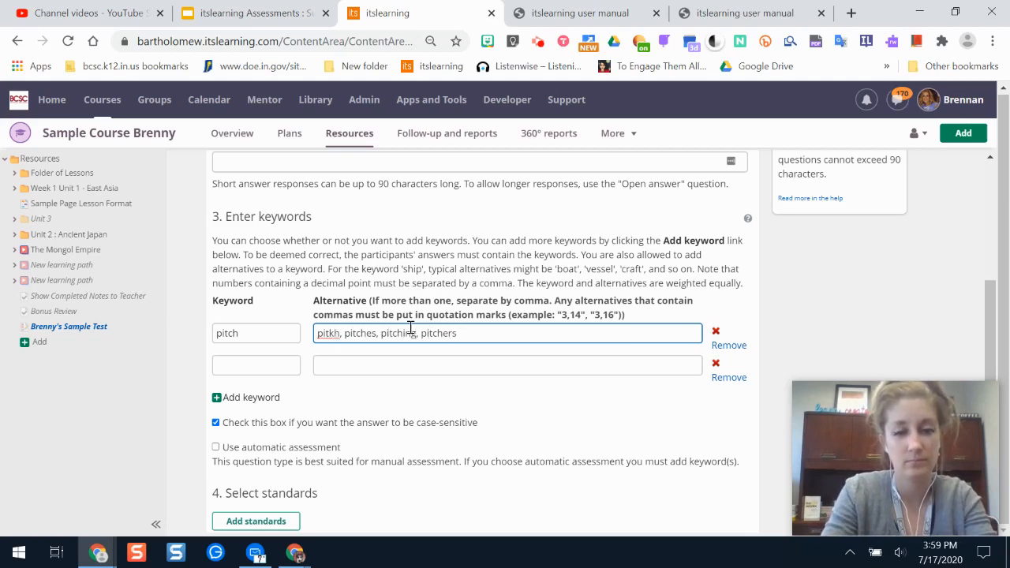
- Add keyword 'throw' with alternatives throws, thoughs, throwing and thrown
{"action": "left_click", "coordinate": [270, 364]}
{"action": "type", "text": "throw"}
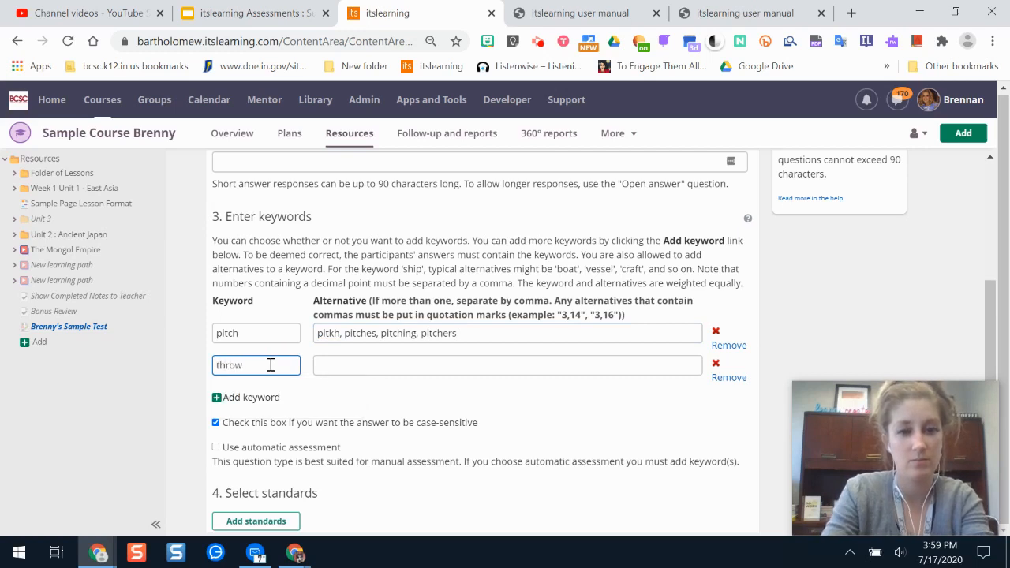
{"action": "left_click", "coordinate": [366, 368]}
{"action": "type", "text": "thorws"}
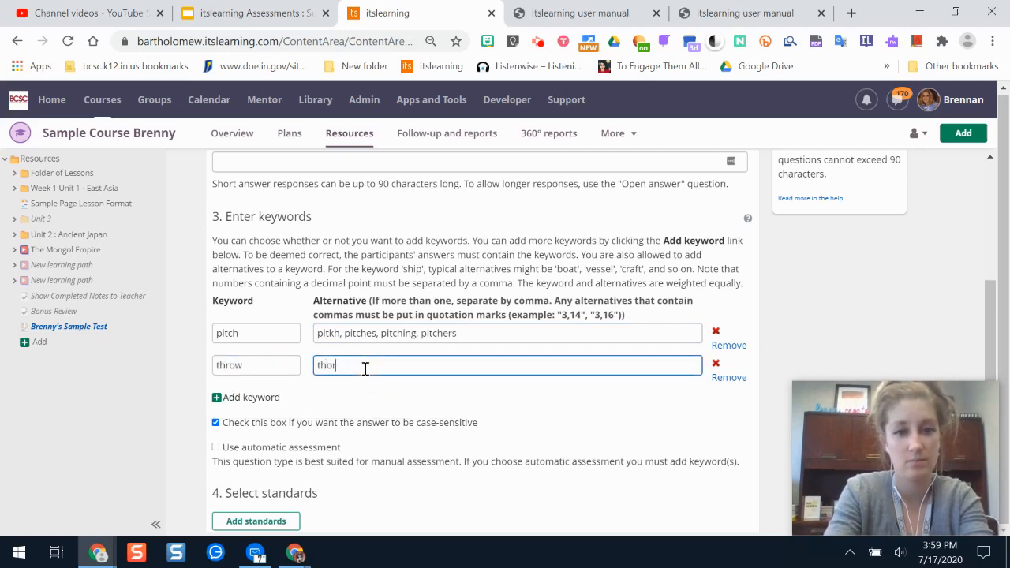
{"action": "key", "text": "BackSpace"}
{"action": "key", "text": "BackSpace"}
{"action": "key", "text": "BackSpace"}
{"action": "key", "text": "BackSpace"}
{"action": "key", "text": "BackSpace"}
{"action": "key", "text": "BackSpace"}
{"action": "type", "text": "throws, "}
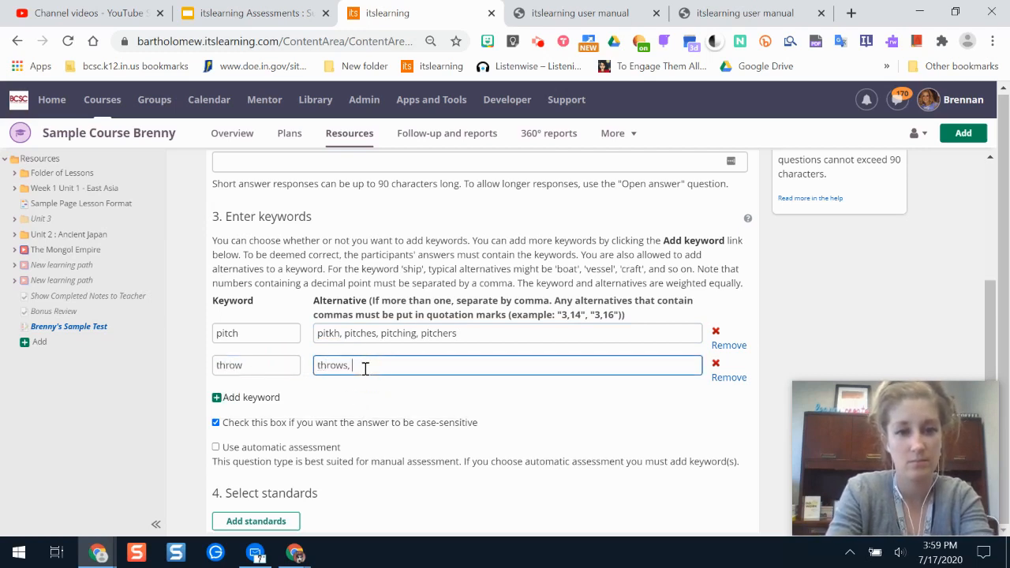
{"action": "type", "text": "thoughs, throwing, "}
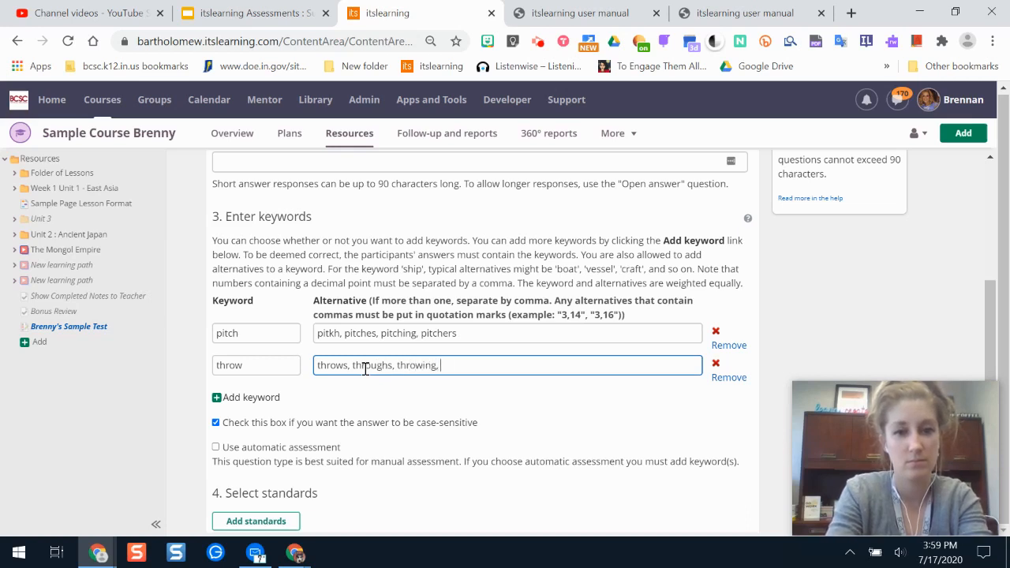
{"action": "type", "text": "thrown"}
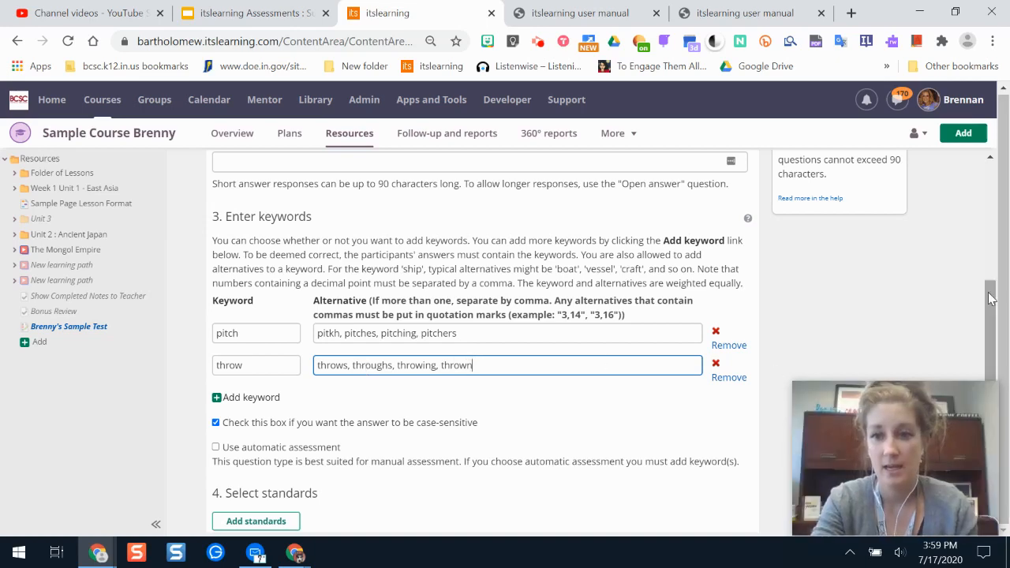
- Turn off case sensitivity, enable automatic assessment, and save the pitcher short-answer question
{"action": "left_click_drag", "start_coordinate": [993, 299], "coordinate": [992, 351]}
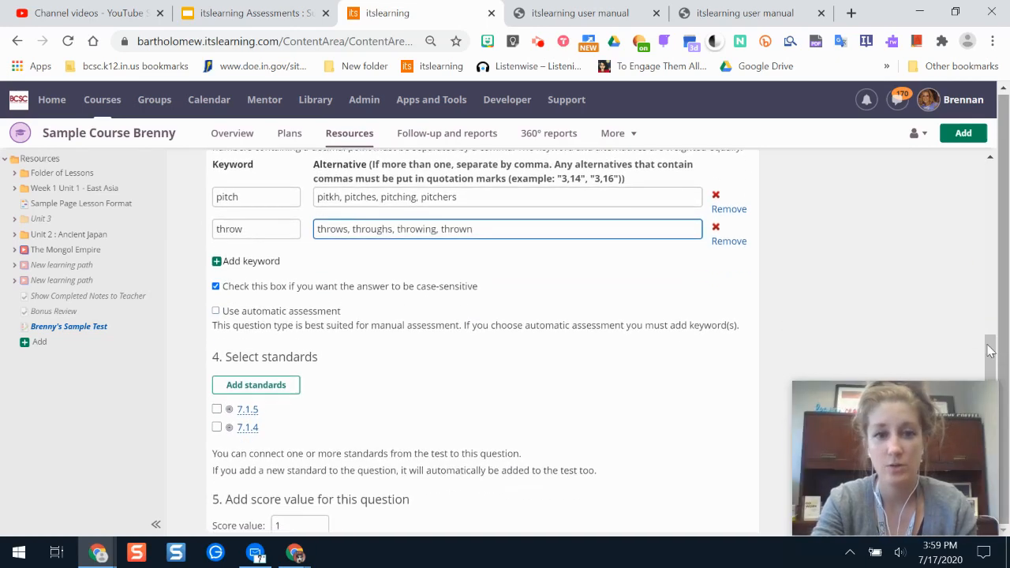
{"action": "left_click", "coordinate": [215, 287]}
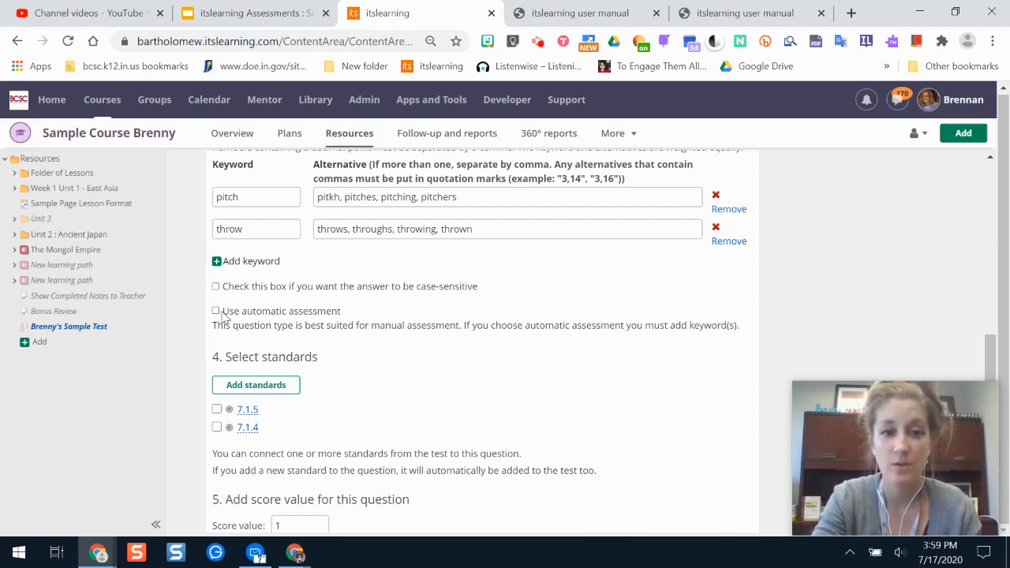
{"action": "left_click", "coordinate": [217, 312]}
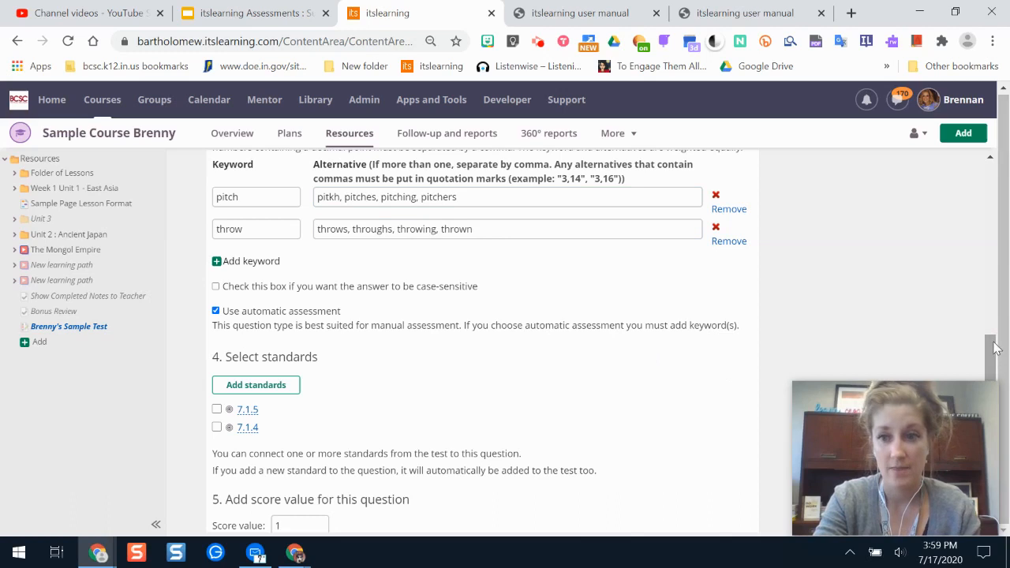
{"action": "scroll", "coordinate": [700, 424], "scroll_direction": "down", "scroll_amount": 1}
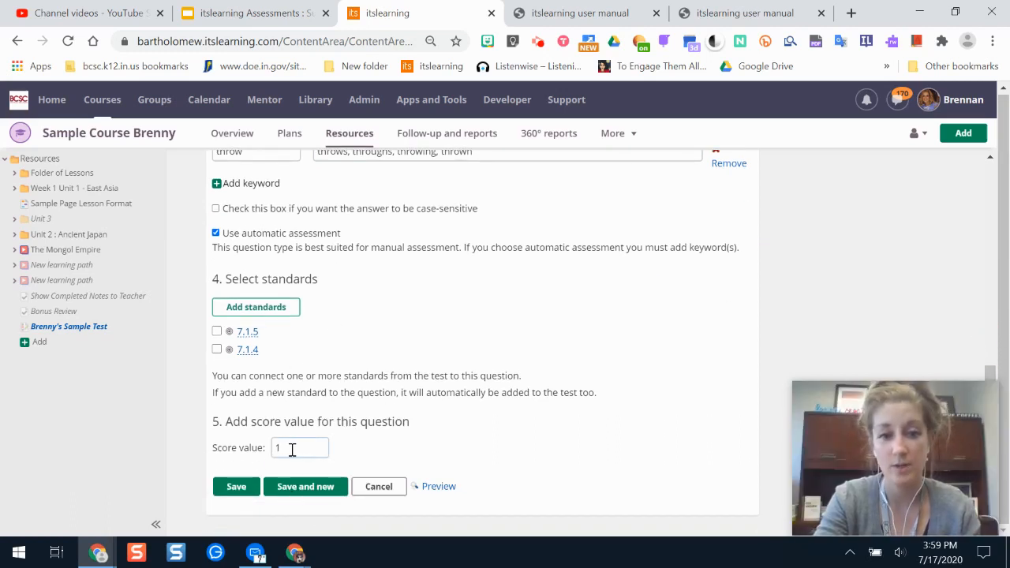
{"action": "left_click", "coordinate": [243, 496]}
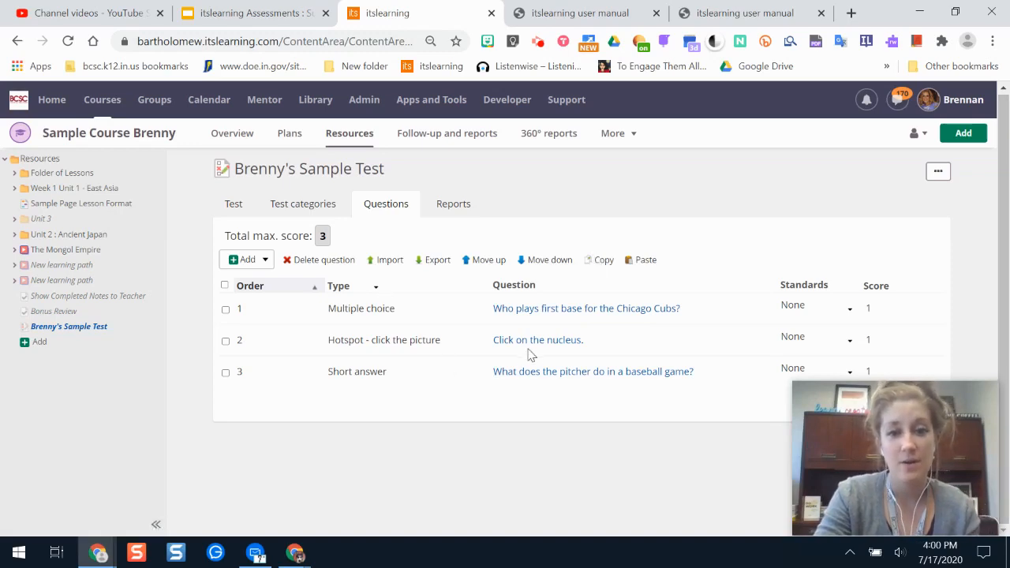
- Move the Chicago Cubs multiple-choice question down to second place, then return to the test information page
{"action": "left_click", "coordinate": [476, 260]}
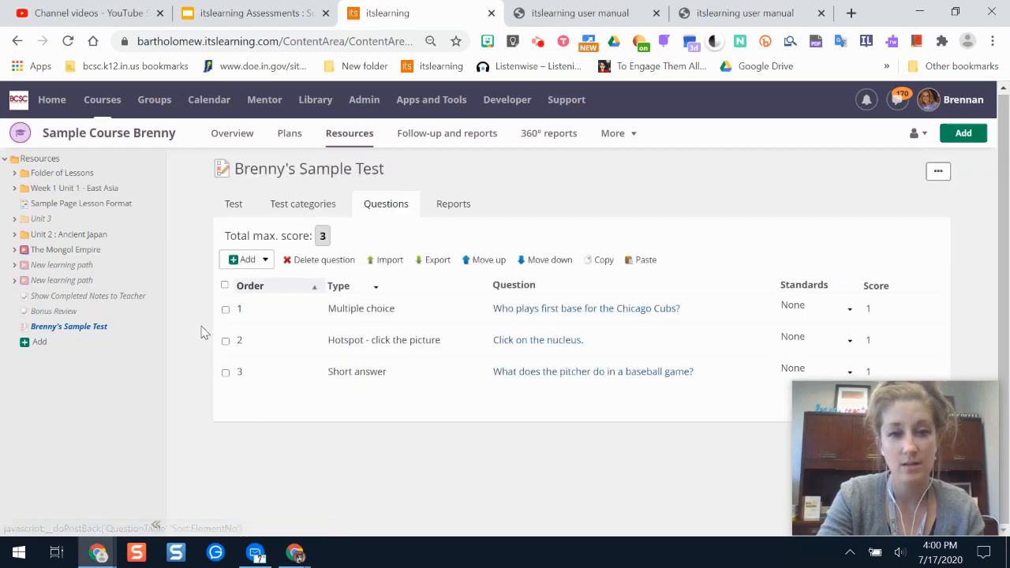
{"action": "left_click", "coordinate": [226, 310]}
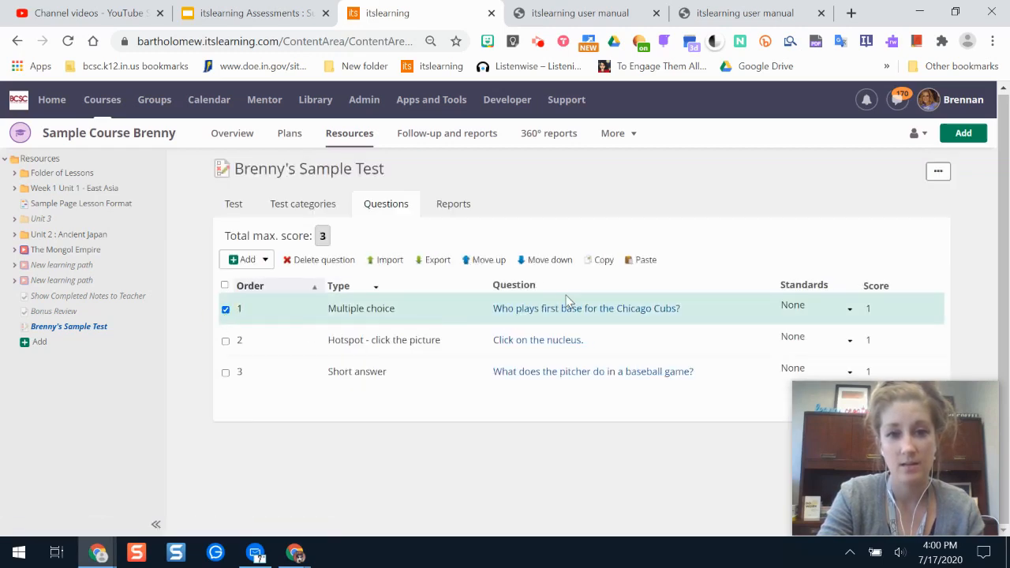
{"action": "left_click", "coordinate": [543, 262]}
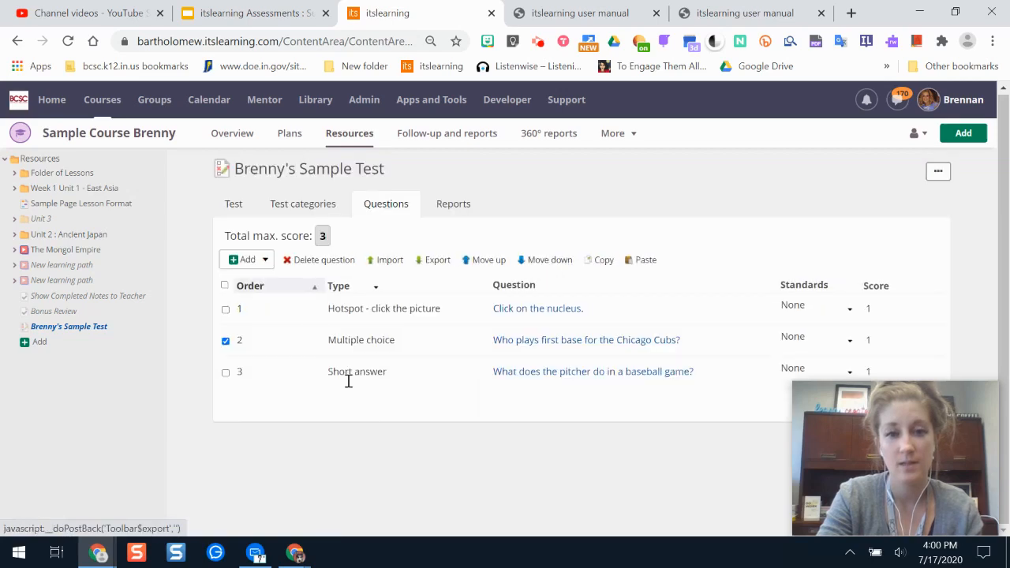
{"action": "left_click", "coordinate": [226, 341]}
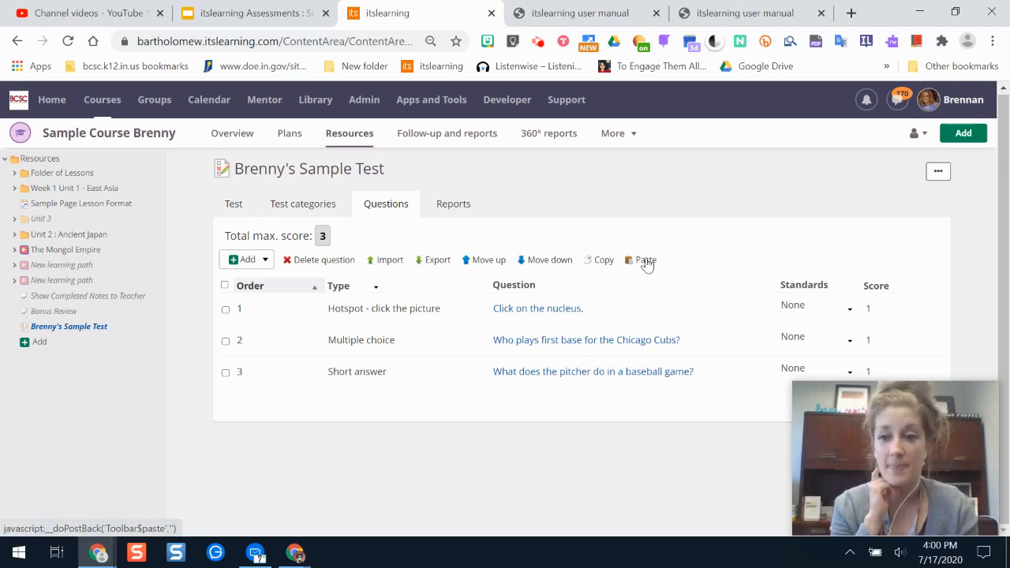
{"action": "left_click", "coordinate": [229, 210]}
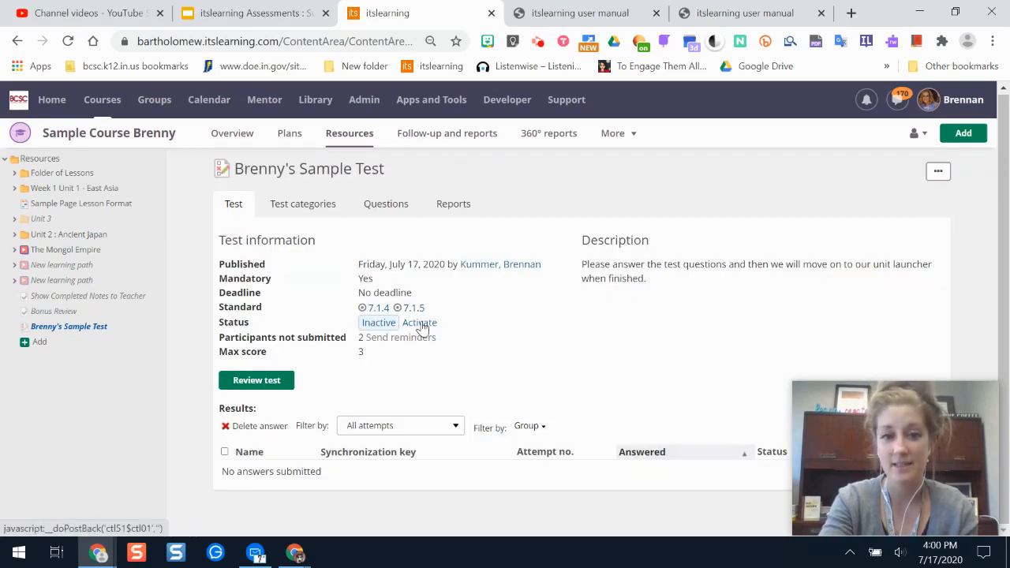
- Activate the test, switch the course view to Pupil, and open the test page as a student
{"action": "left_click", "coordinate": [421, 324]}
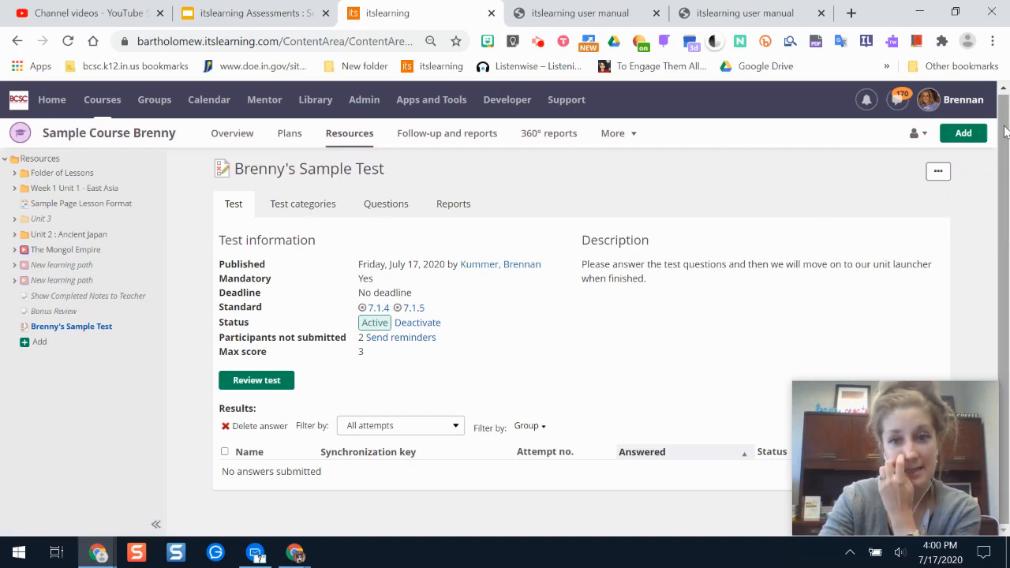
{"action": "left_click", "coordinate": [915, 133]}
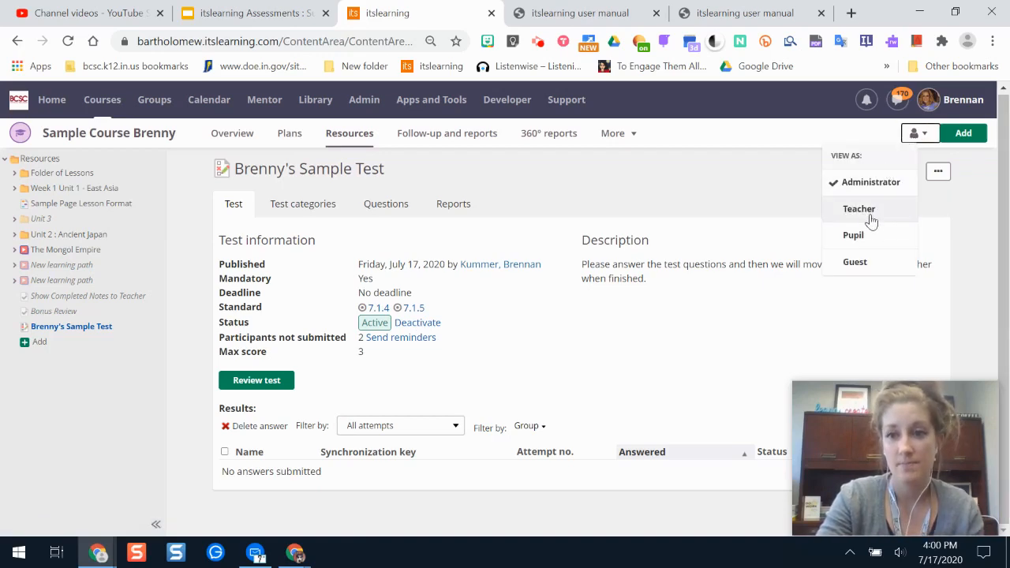
{"action": "left_click", "coordinate": [853, 237]}
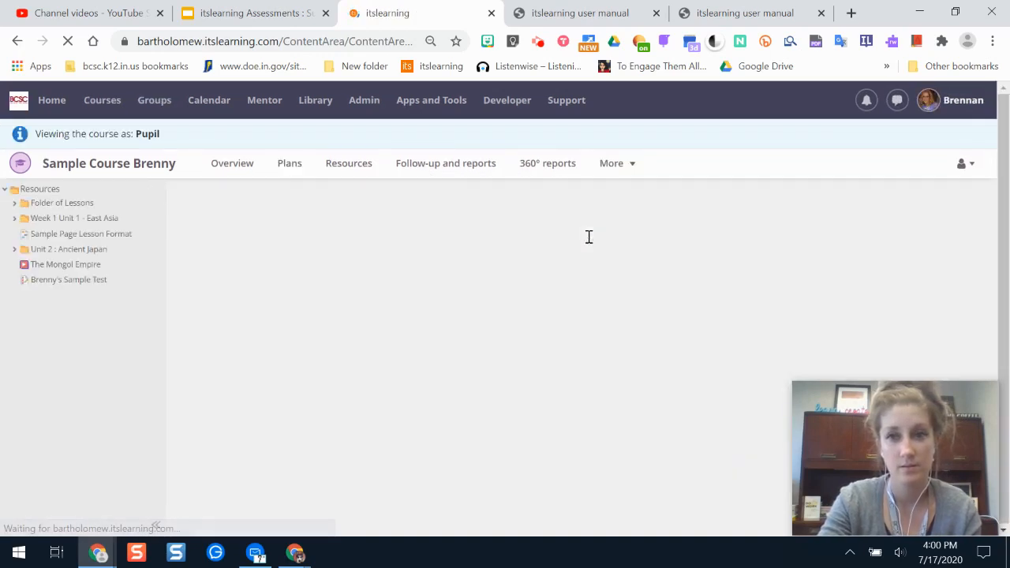
{"action": "left_click", "coordinate": [539, 44]}
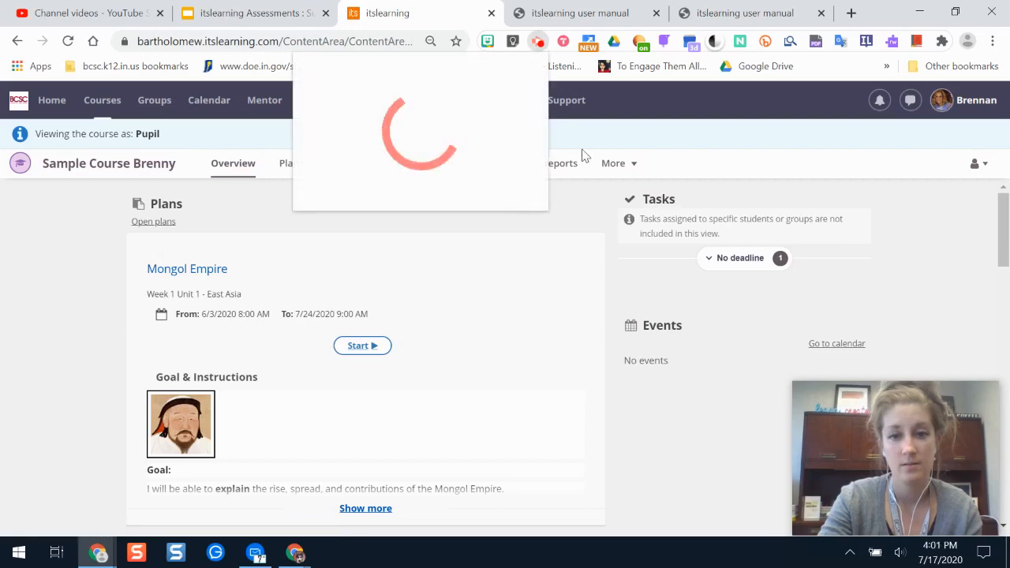
{"action": "left_click", "coordinate": [444, 206]}
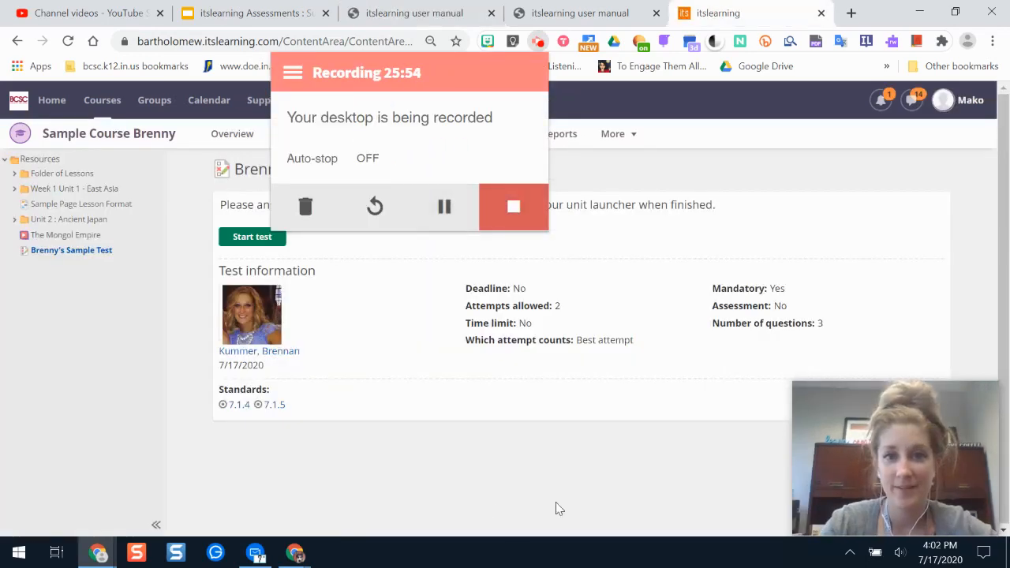
{"action": "left_click", "coordinate": [509, 485]}
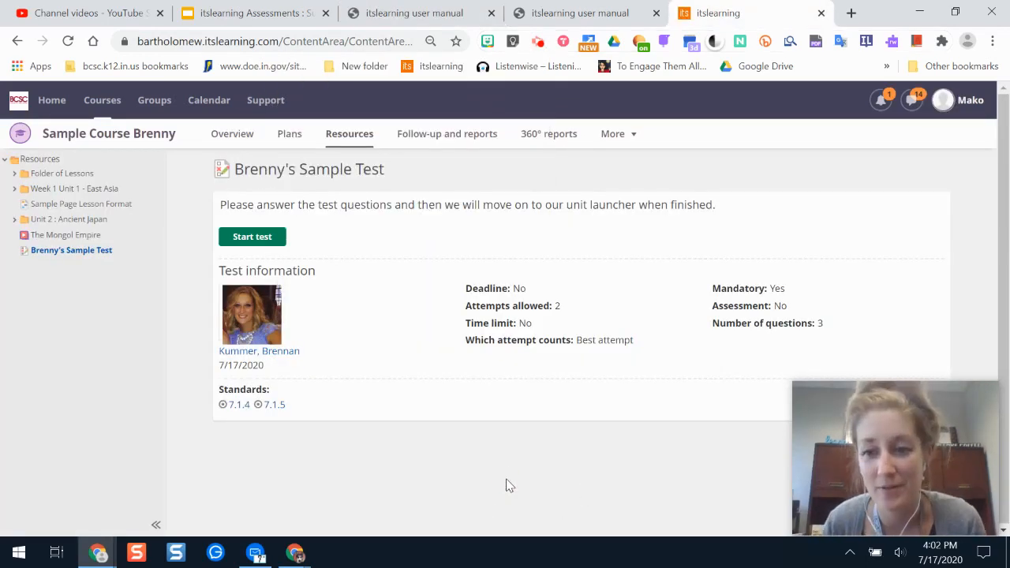
- Start the test and mark the nucleus on the cell diagram
{"action": "left_click", "coordinate": [261, 237]}
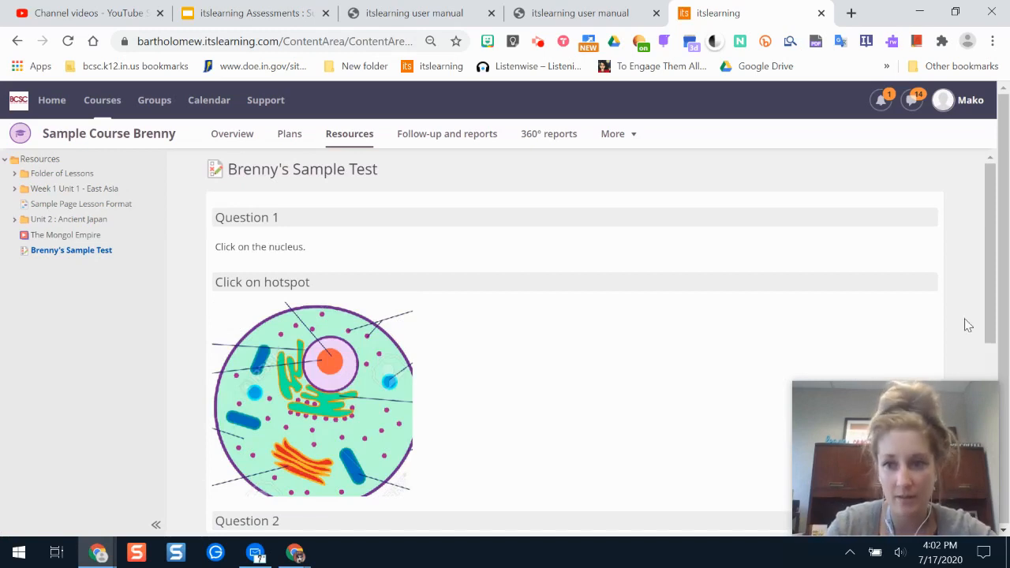
{"action": "left_click_drag", "start_coordinate": [991, 204], "coordinate": [1001, 250]}
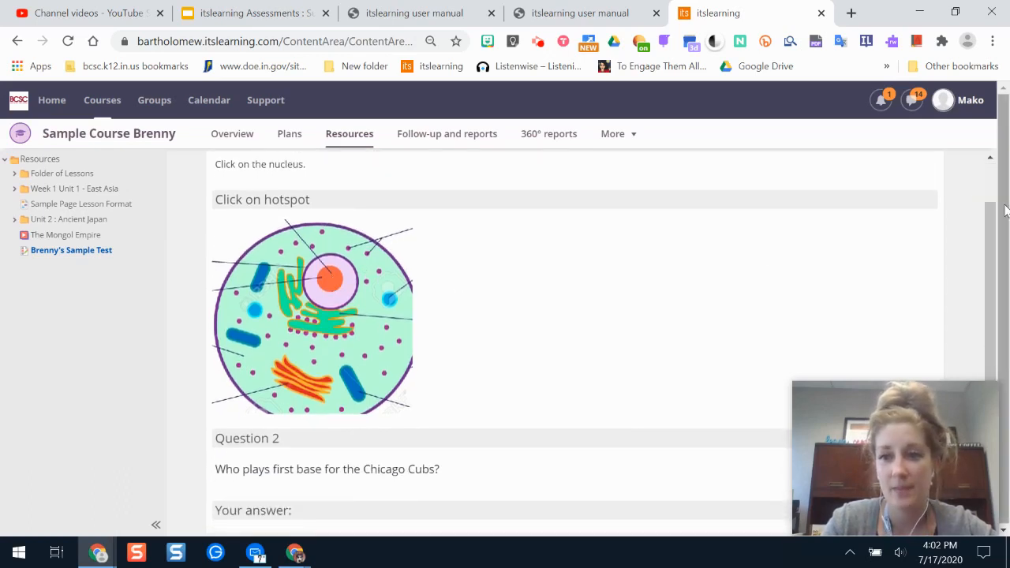
{"action": "left_click_drag", "start_coordinate": [988, 214], "coordinate": [1008, 242]}
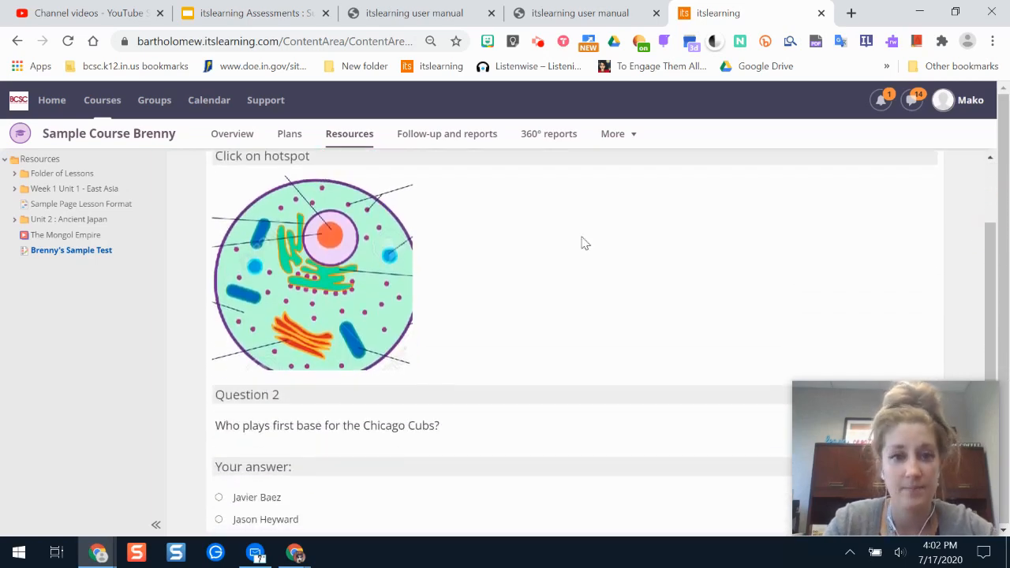
{"action": "left_click", "coordinate": [332, 237]}
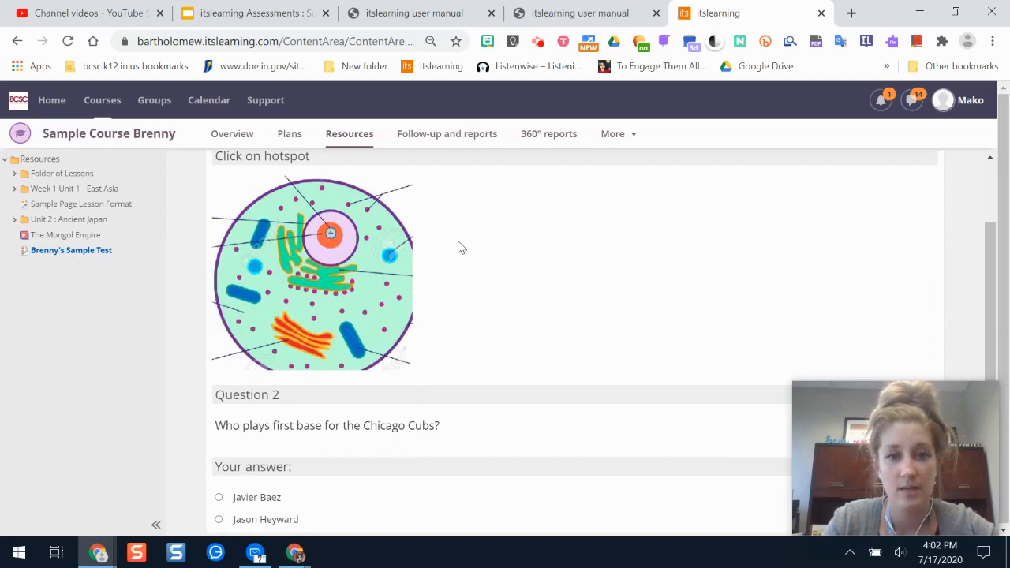
{"action": "left_click", "coordinate": [333, 239]}
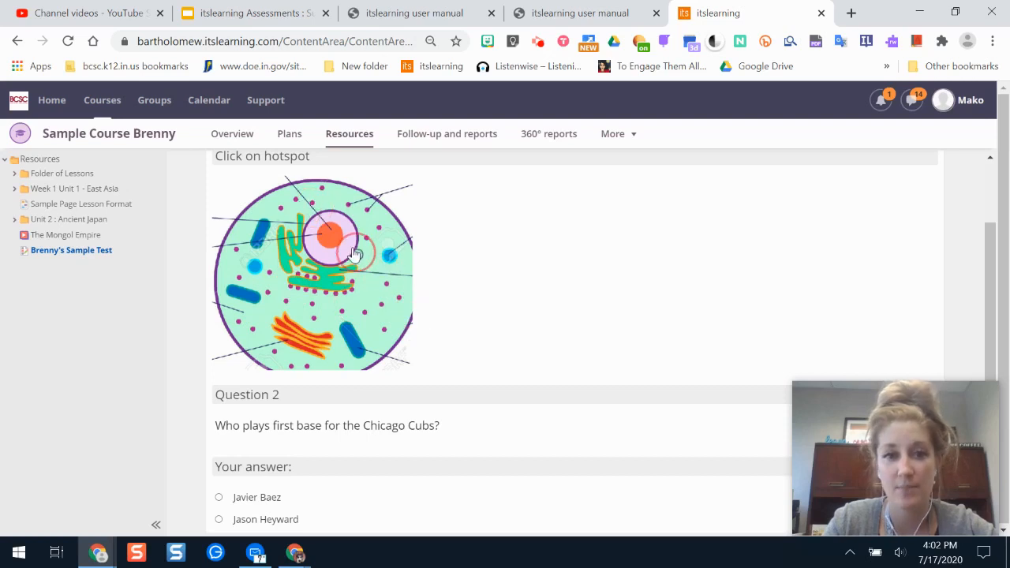
{"action": "left_click", "coordinate": [326, 236]}
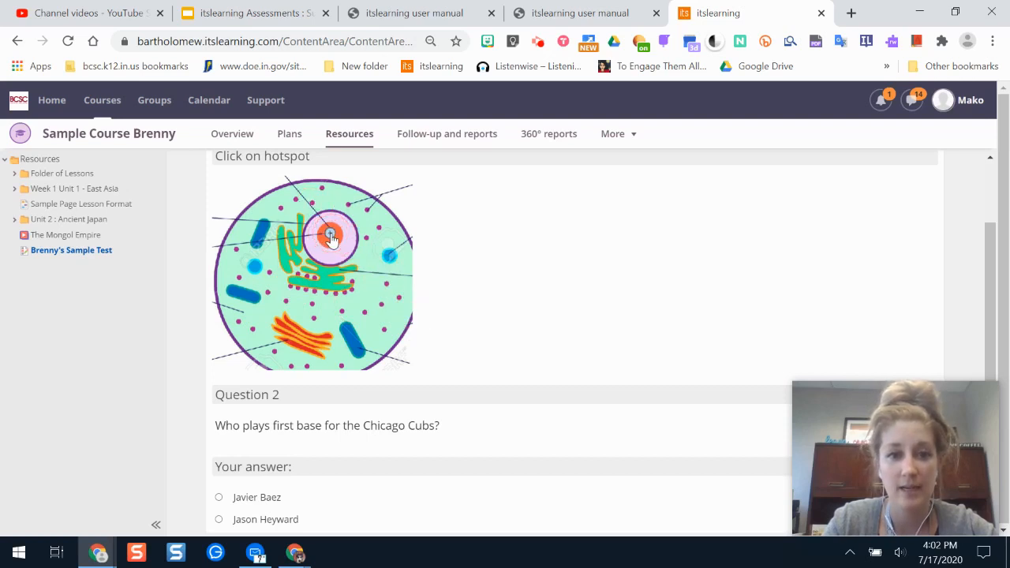
- Answer Question 3 with 'Throws the ball' and submit the test
{"action": "left_click_drag", "start_coordinate": [1001, 247], "coordinate": [1002, 371]}
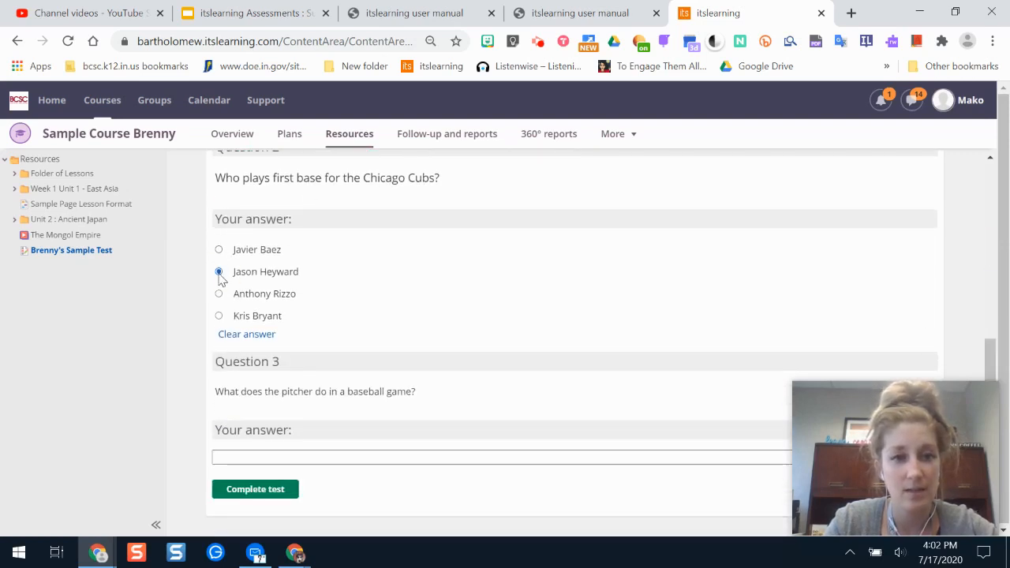
{"action": "left_click_drag", "start_coordinate": [990, 352], "coordinate": [990, 355]}
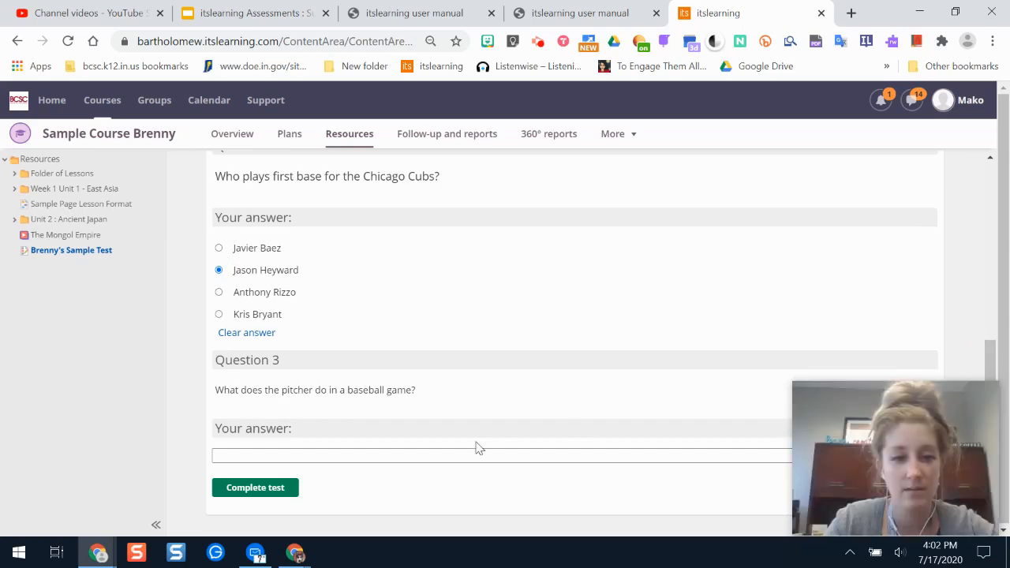
{"action": "left_click", "coordinate": [418, 451]}
{"action": "type", "text": "Thro"}
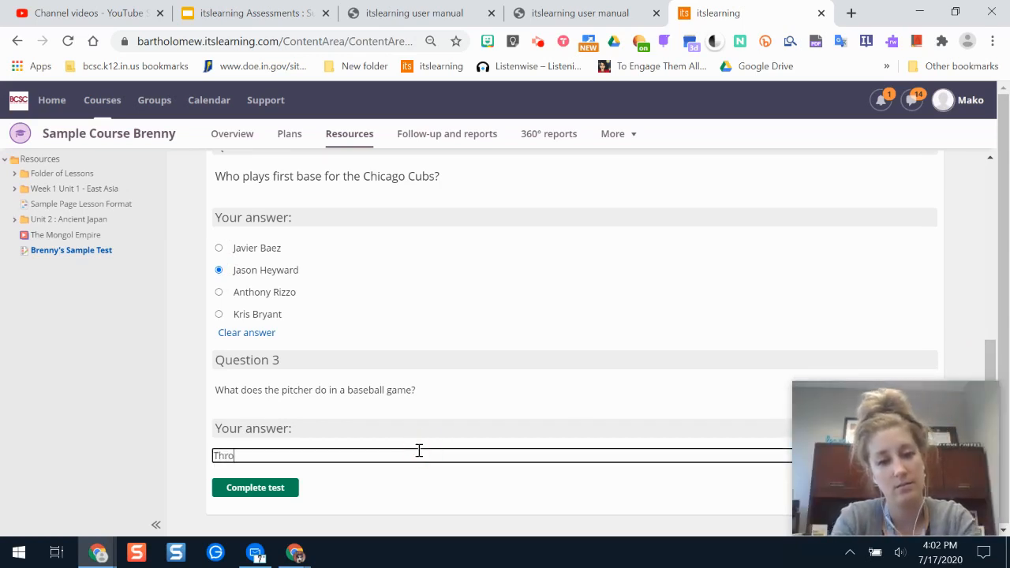
{"action": "type", "text": "ws the ball"}
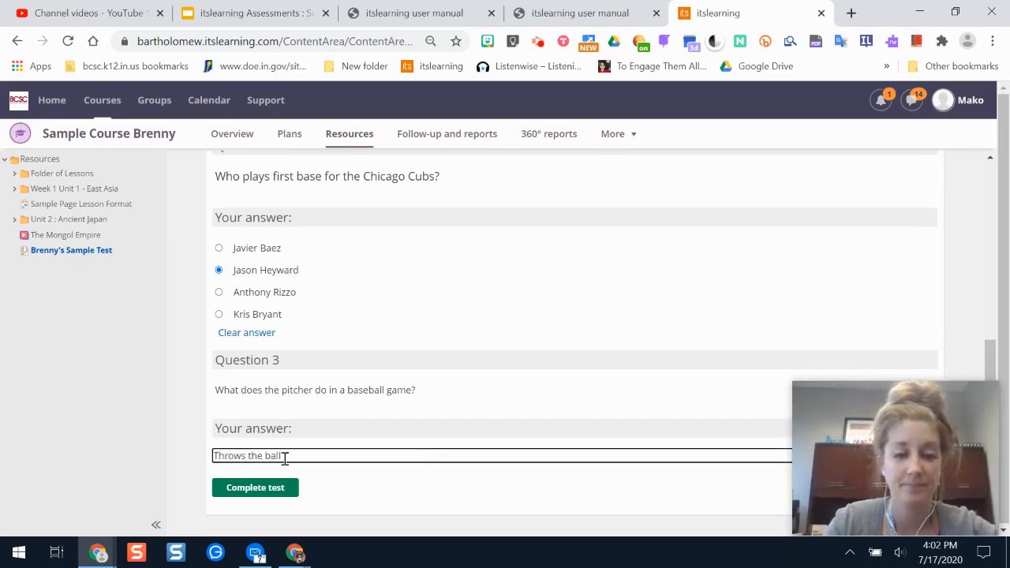
{"action": "left_click", "coordinate": [244, 492]}
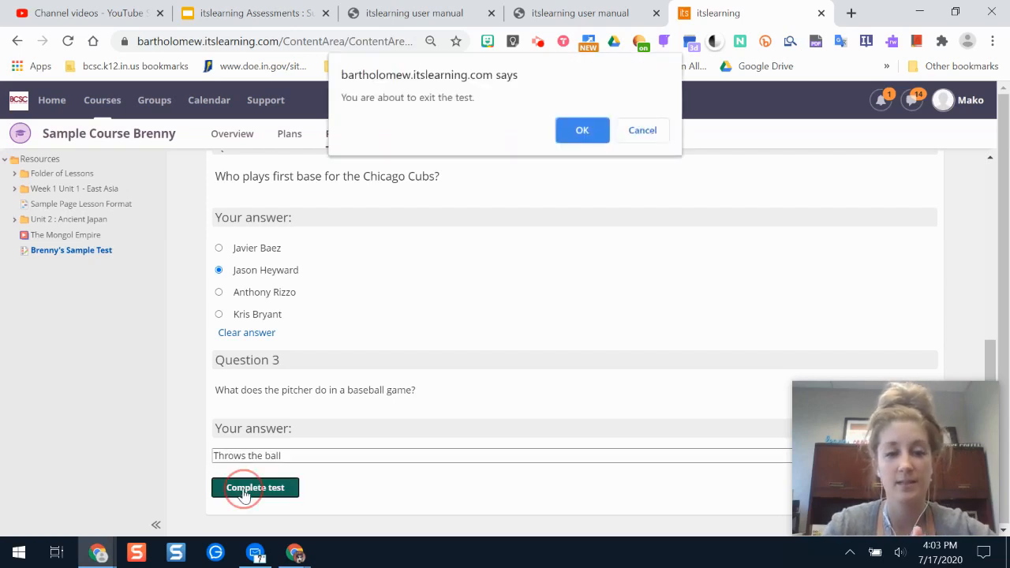
{"action": "left_click", "coordinate": [584, 128]}
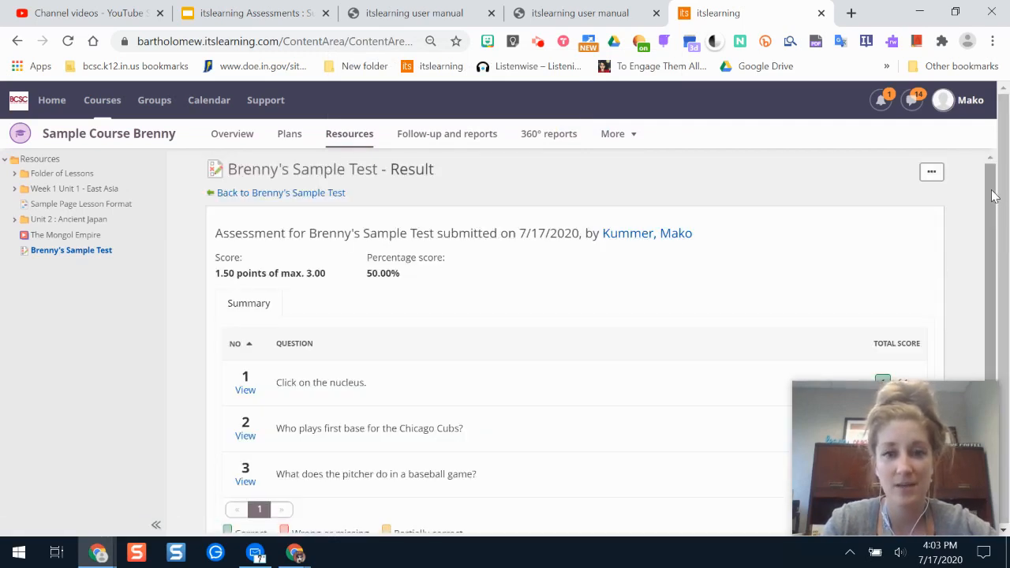
- Review the 1.50 of 3.00 score table, then go back to Brenny's Sample Test
{"action": "scroll", "coordinate": [993, 197], "scroll_direction": "down", "scroll_amount": 2}
{"action": "left_click_drag", "start_coordinate": [913, 406], "coordinate": [825, 58]}
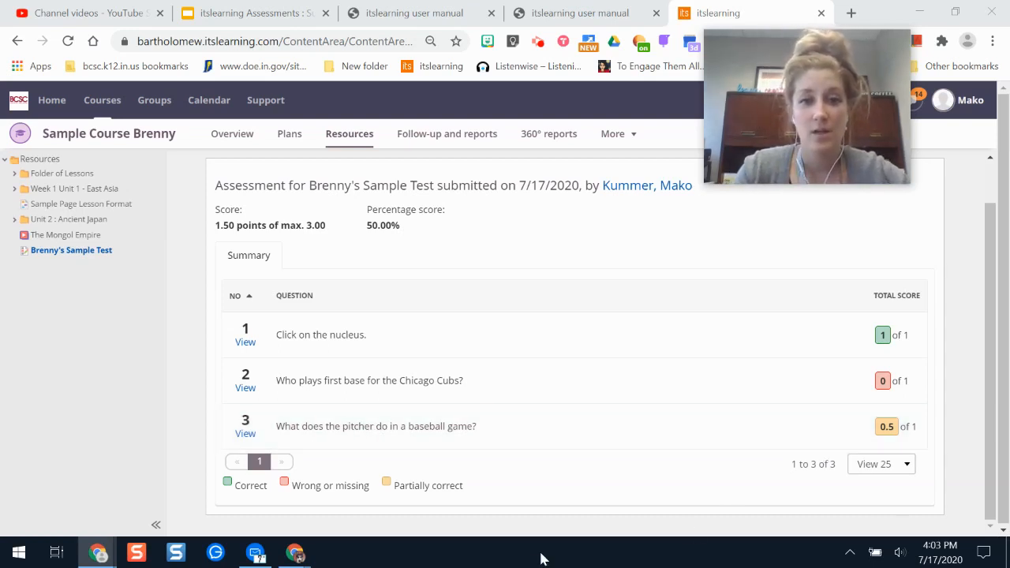
{"action": "left_click", "coordinate": [1003, 275]}
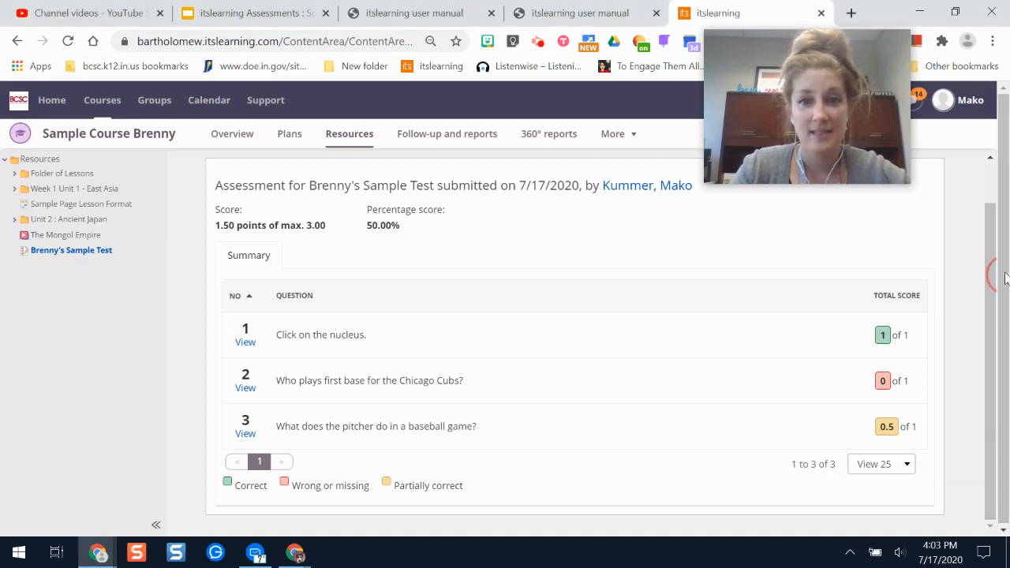
{"action": "scroll", "coordinate": [996, 284], "scroll_direction": "up", "scroll_amount": 1}
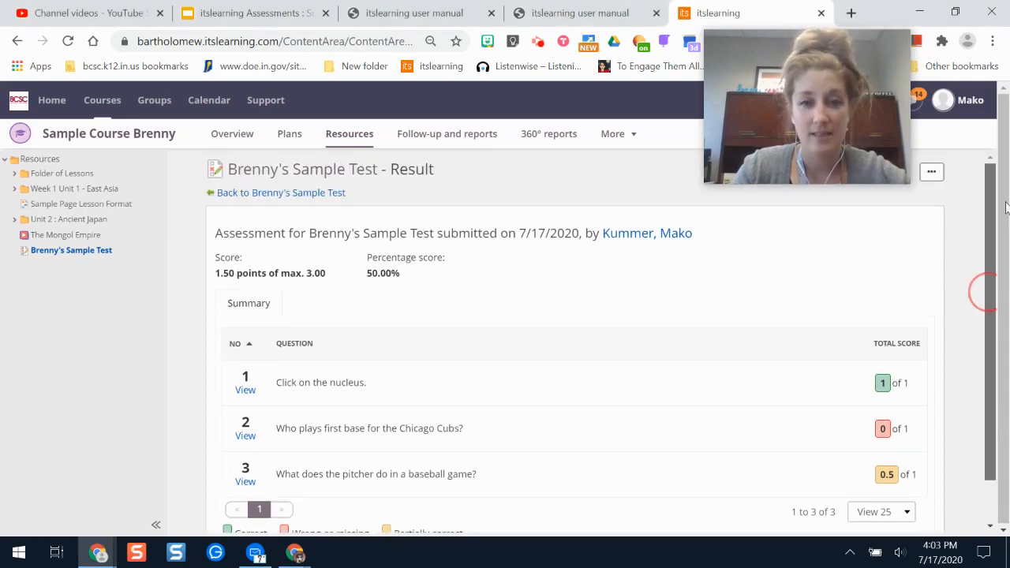
{"action": "left_click", "coordinate": [254, 194]}
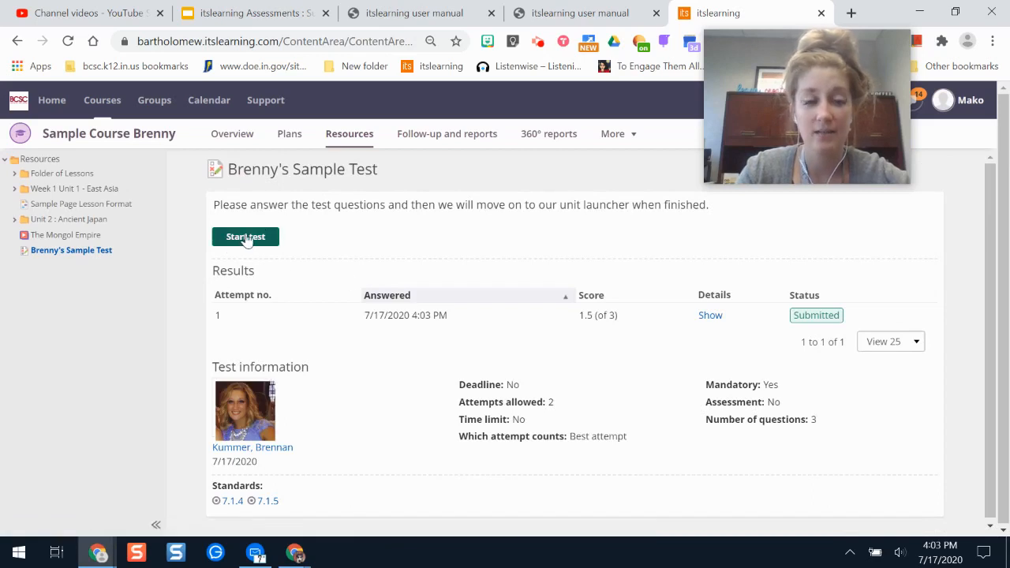
- Start a second attempt, answer 'The pitcher throws.', choose Anthony Rizzo, and submit the test
{"action": "left_click", "coordinate": [246, 237]}
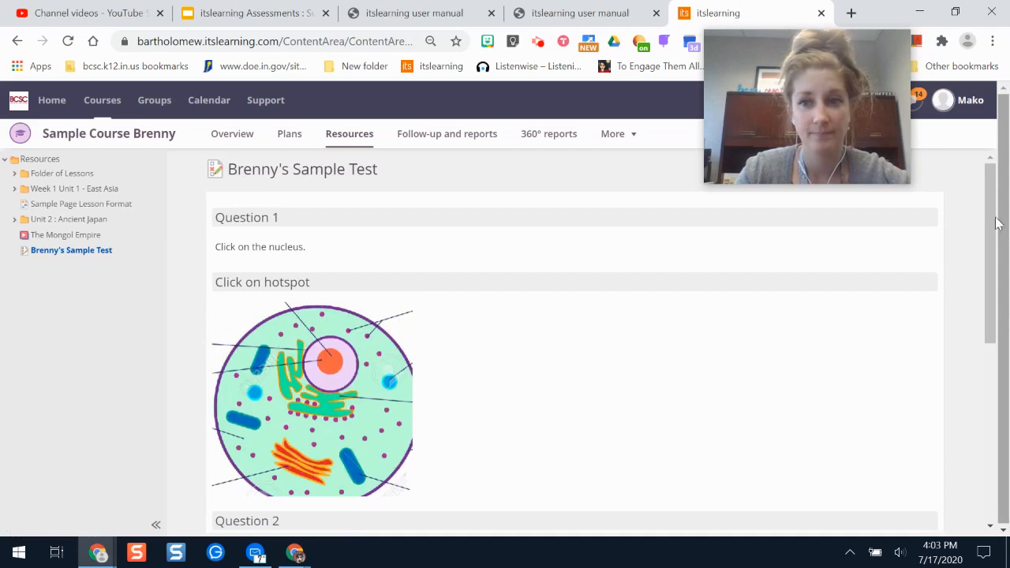
{"action": "scroll", "coordinate": [991, 217], "scroll_direction": "down", "scroll_amount": 2}
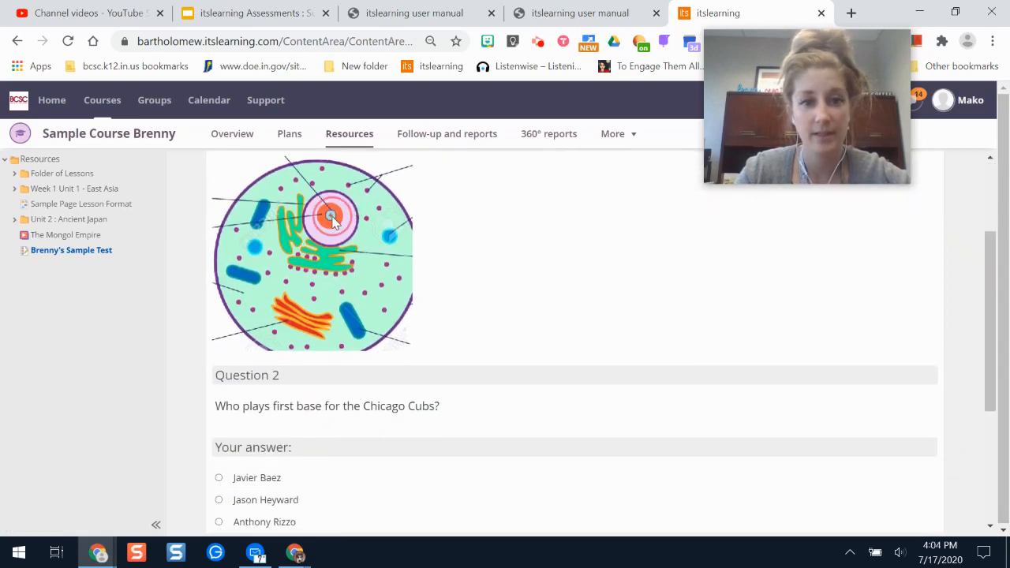
{"action": "left_click_drag", "start_coordinate": [992, 308], "coordinate": [991, 407]}
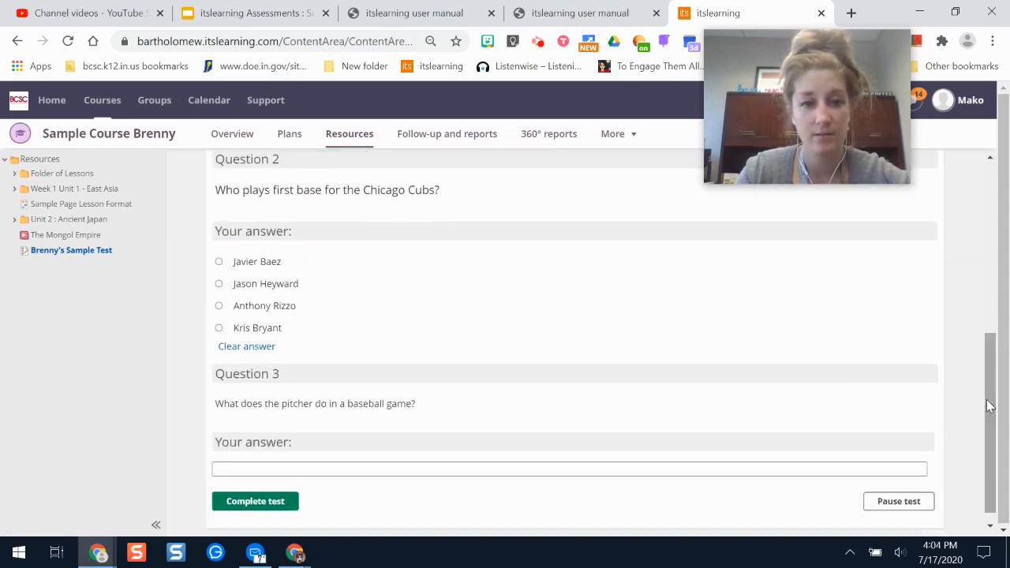
{"action": "left_click", "coordinate": [283, 470]}
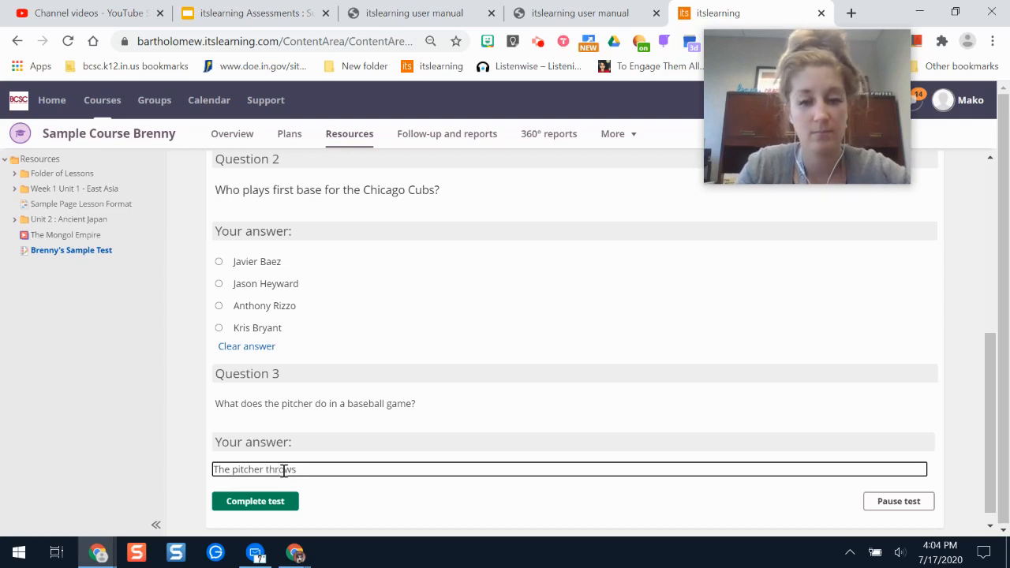
{"action": "left_click", "coordinate": [219, 308]}
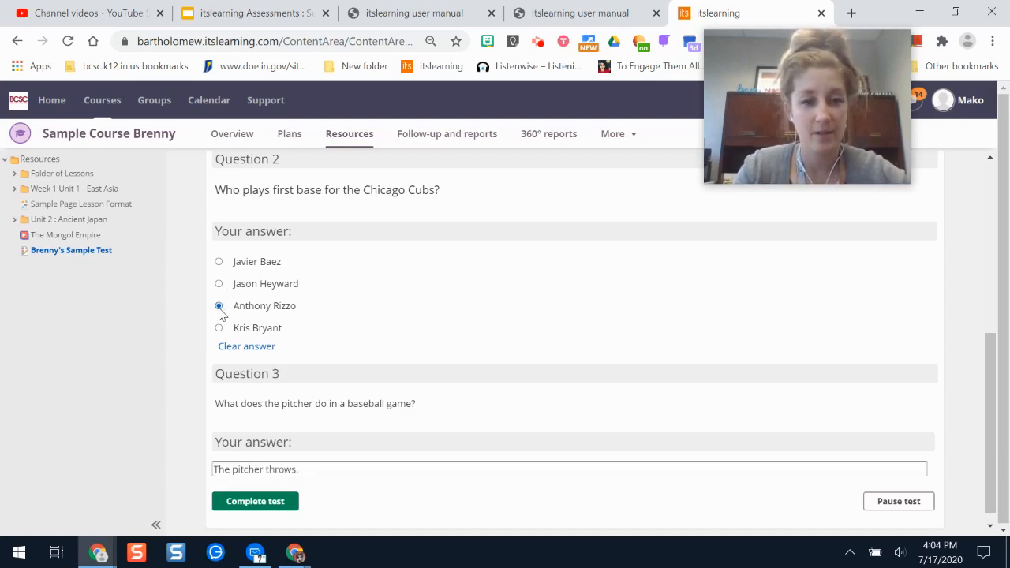
{"action": "left_click", "coordinate": [277, 503]}
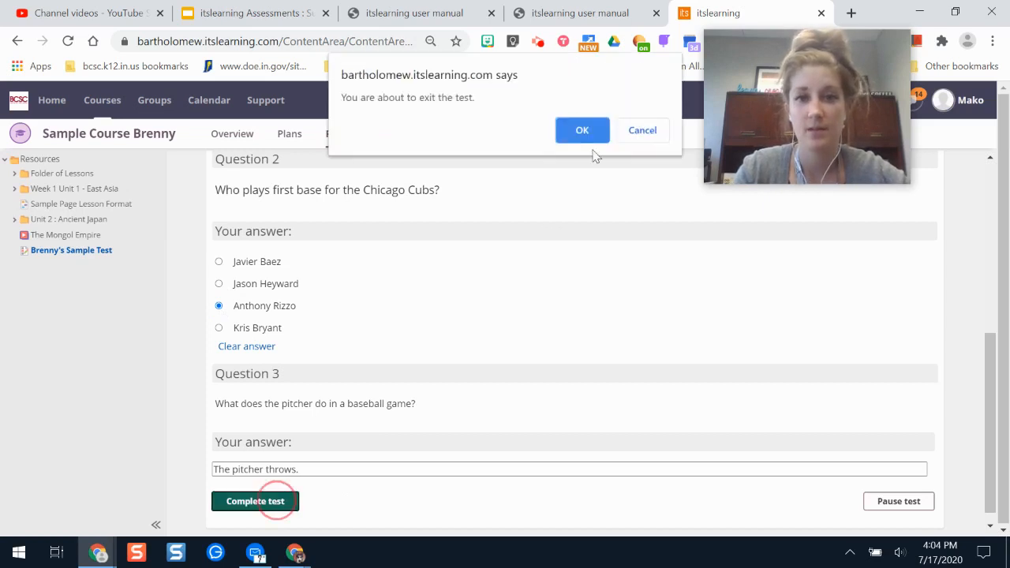
{"action": "left_click", "coordinate": [582, 133]}
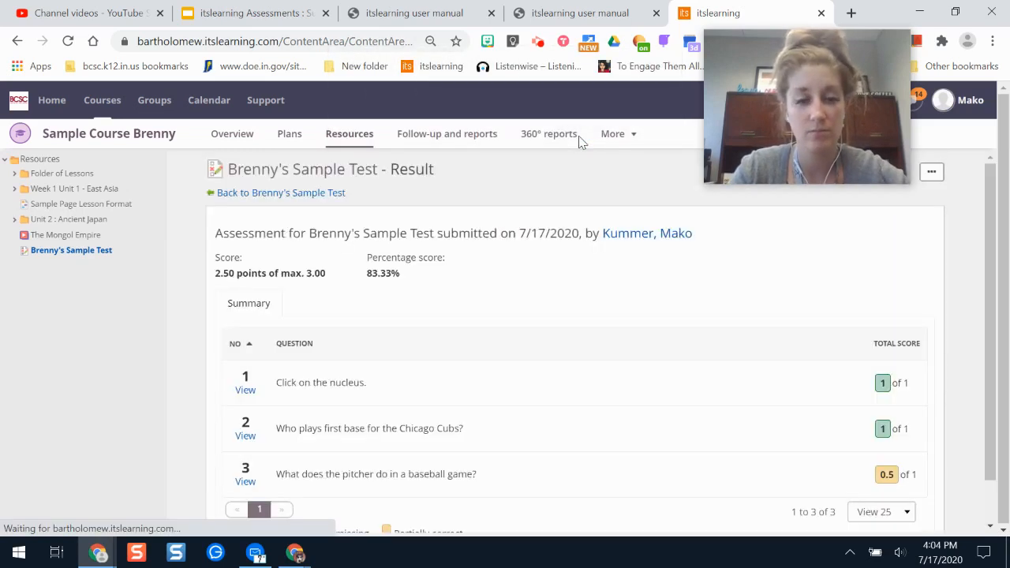
- Return to the test page showing attempts 1.5 and 2.5, and open the account panel
{"action": "left_click_drag", "start_coordinate": [988, 377], "coordinate": [995, 427]}
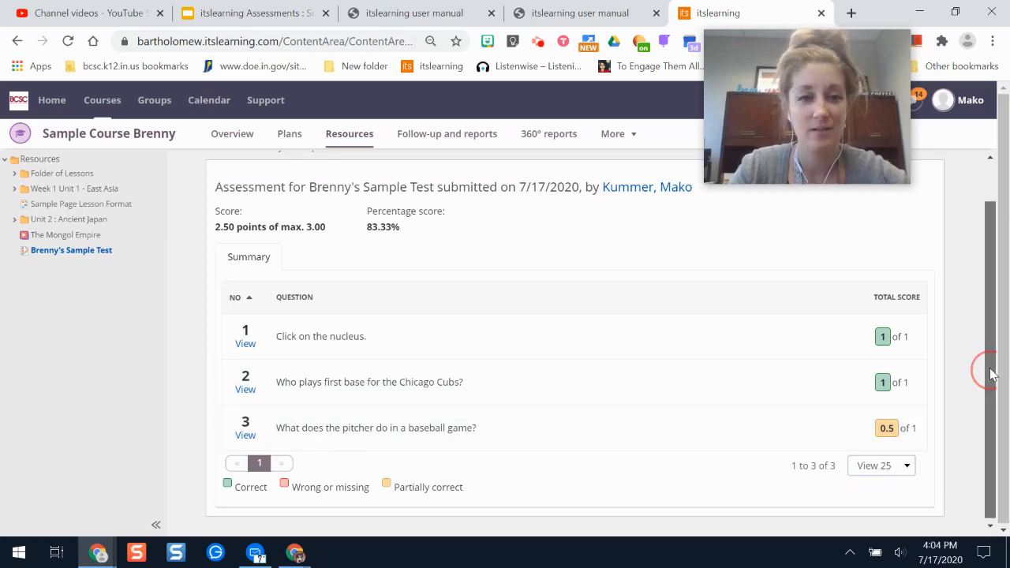
{"action": "scroll", "coordinate": [987, 367], "scroll_direction": "up", "scroll_amount": 1}
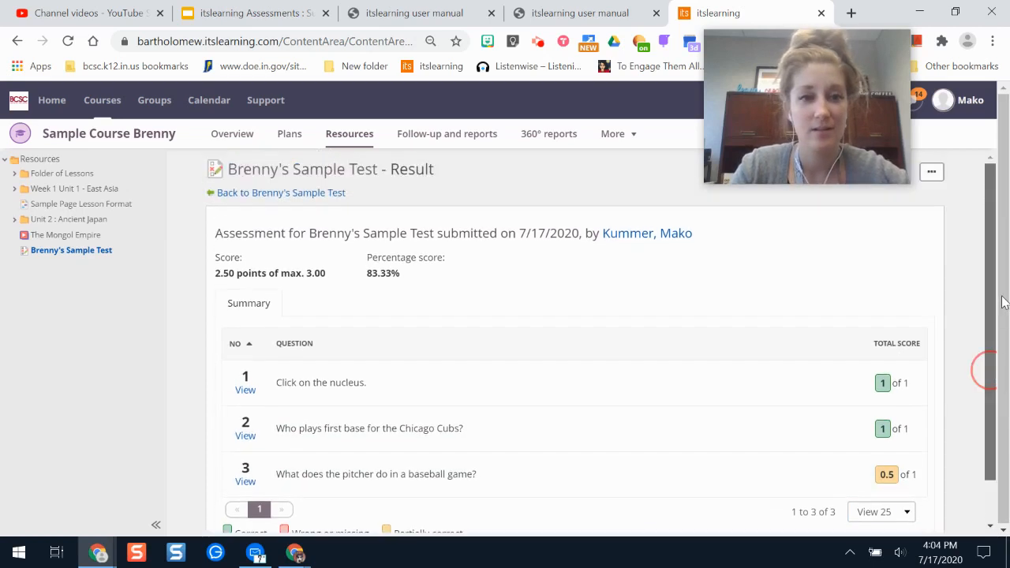
{"action": "left_click", "coordinate": [261, 193]}
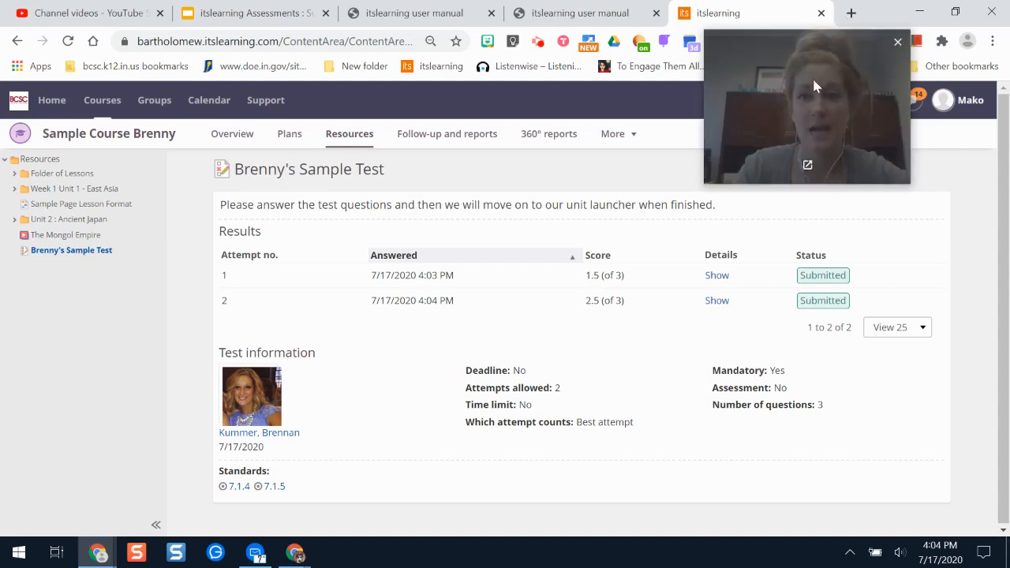
{"action": "left_click_drag", "start_coordinate": [812, 77], "coordinate": [847, 331]}
{"action": "left_click", "coordinate": [957, 102]}
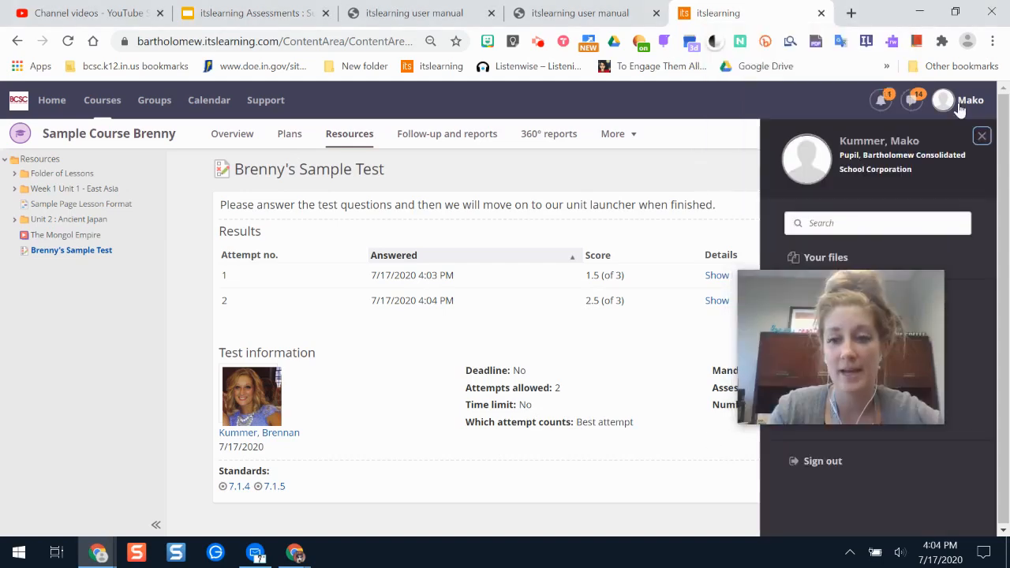
- Sign out and sign back in with the teacher's username, password and verification code
{"action": "left_click", "coordinate": [837, 469]}
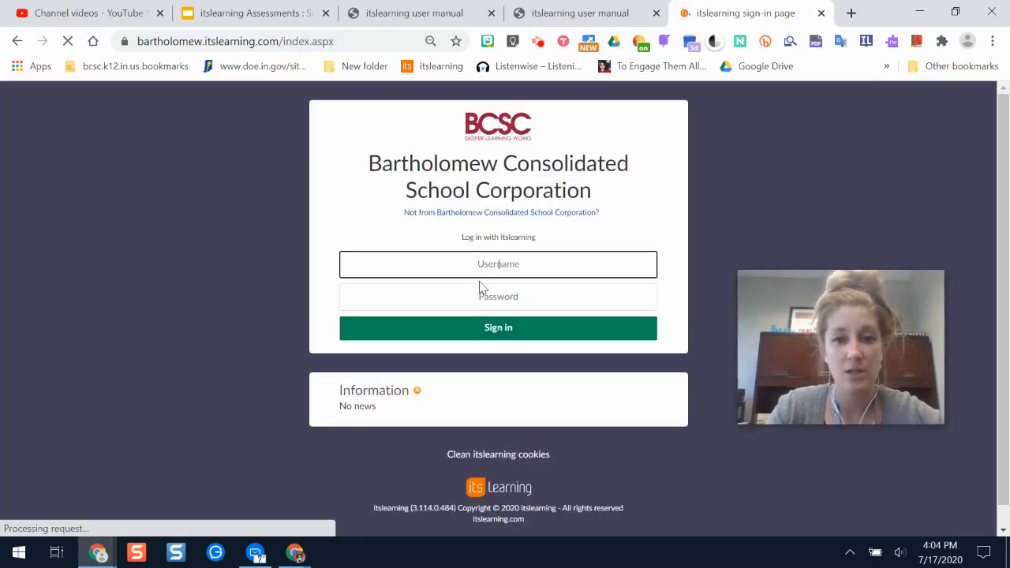
{"action": "left_click", "coordinate": [497, 266]}
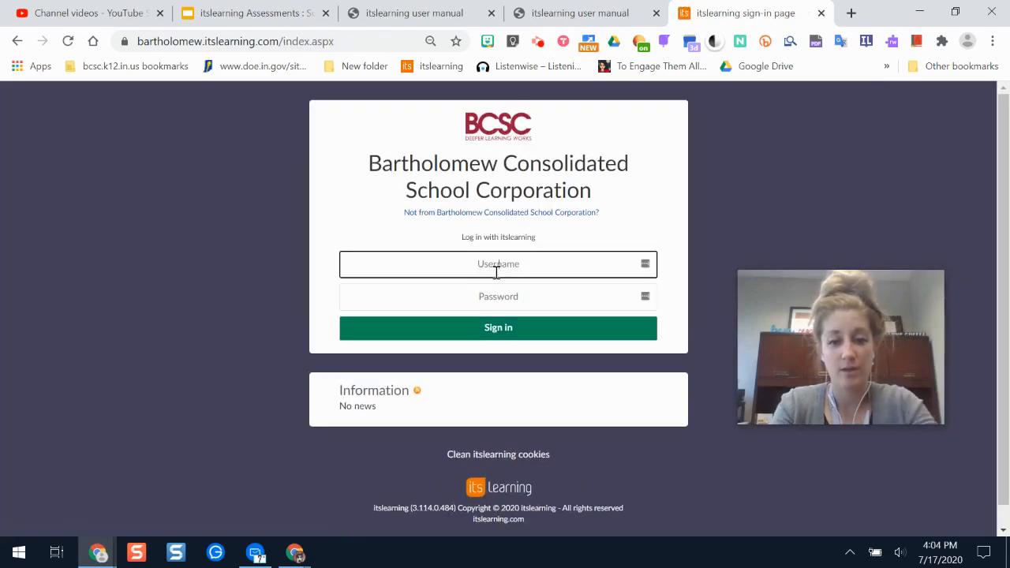
{"action": "type", "text": "kummerb"}
{"action": "key", "text": "Tab"}
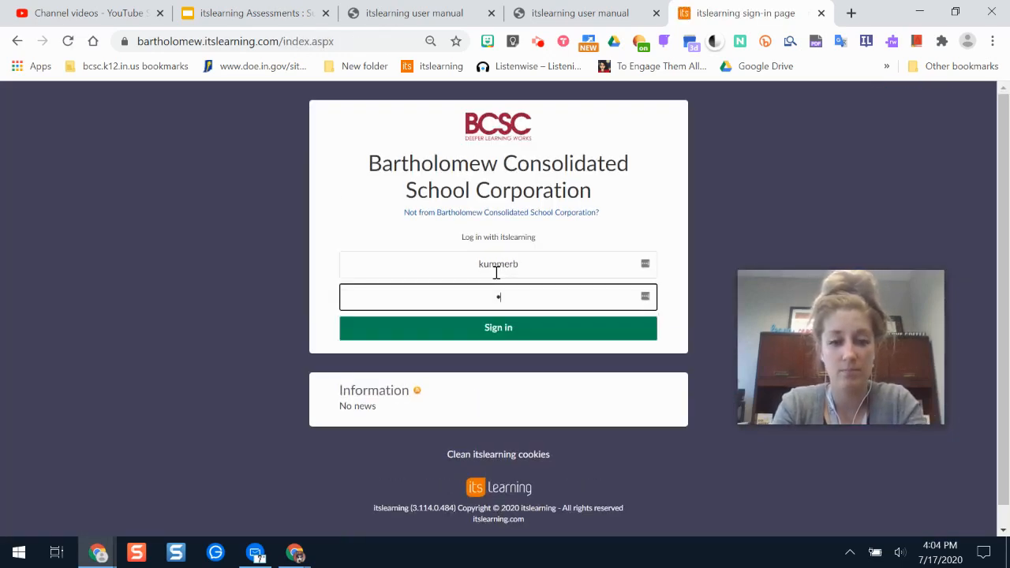
{"action": "type", "text": "•••••••"}
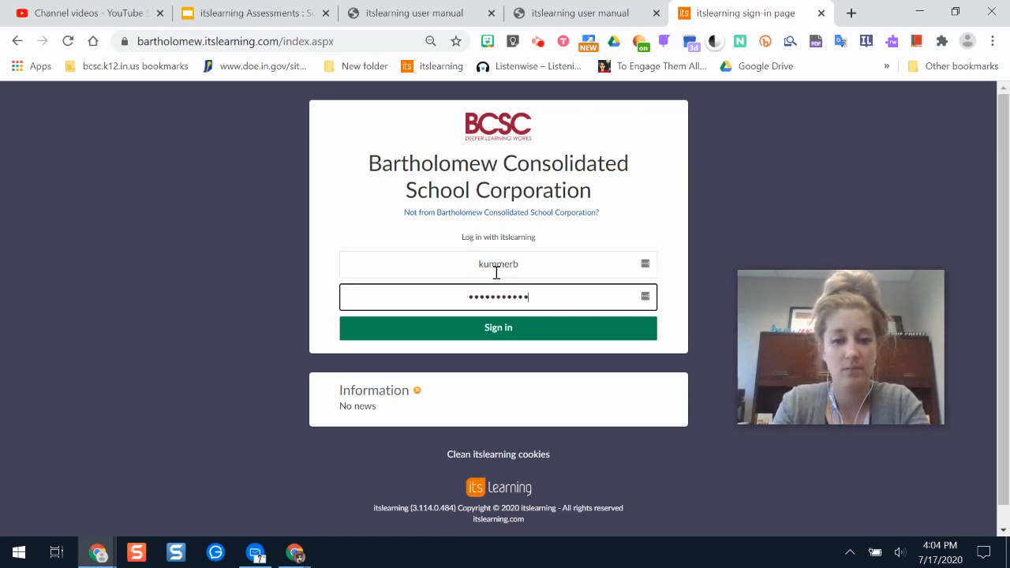
{"action": "type", "text": "•••••••••"}
{"action": "key", "text": "Return"}
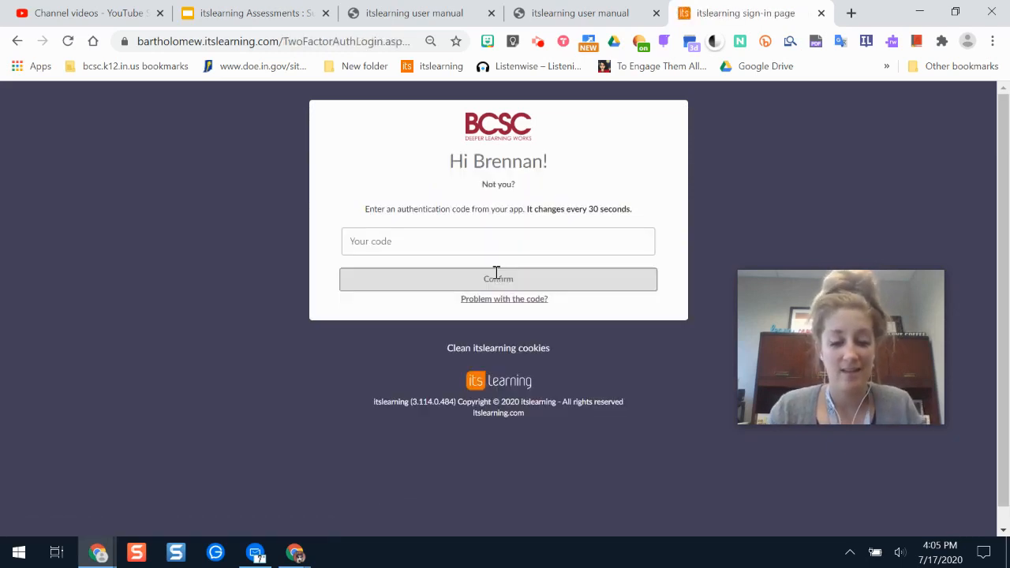
{"action": "left_click", "coordinate": [395, 244]}
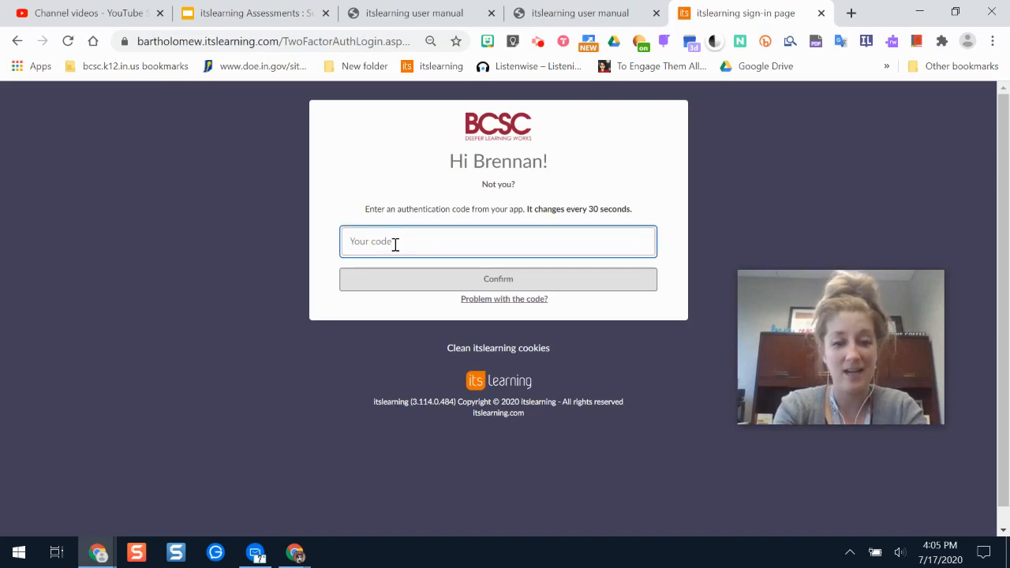
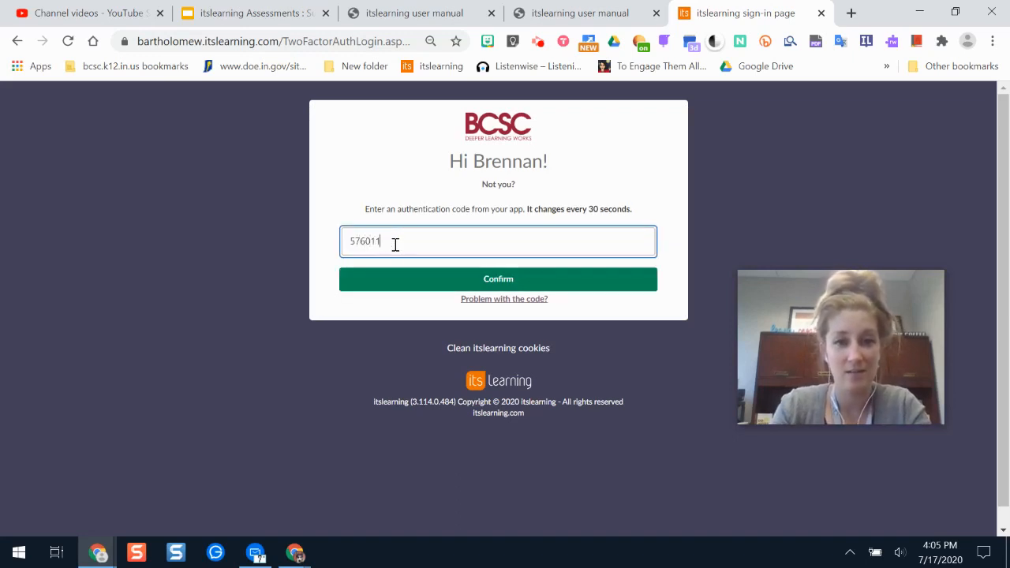
{"action": "key", "text": "Return"}
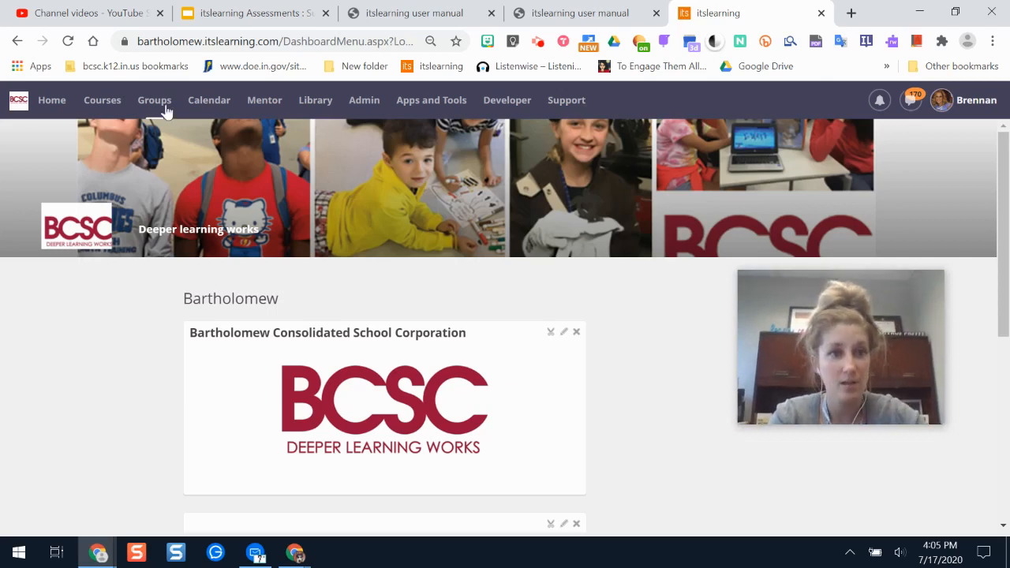
- Open Brenny's Sample Test from Sample Course Brenny's resources as the teacher
{"action": "left_click", "coordinate": [93, 99]}
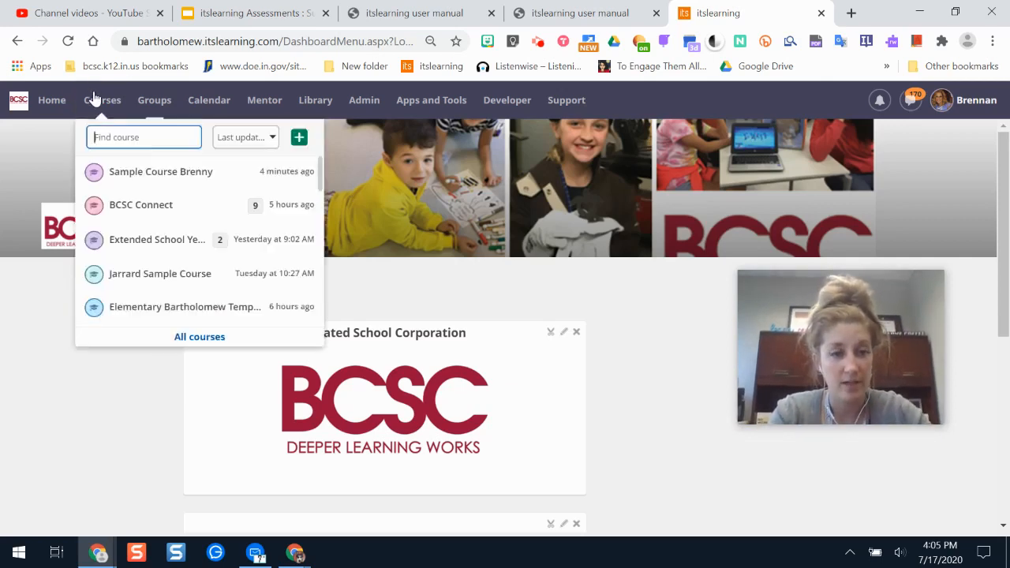
{"action": "left_click", "coordinate": [185, 177]}
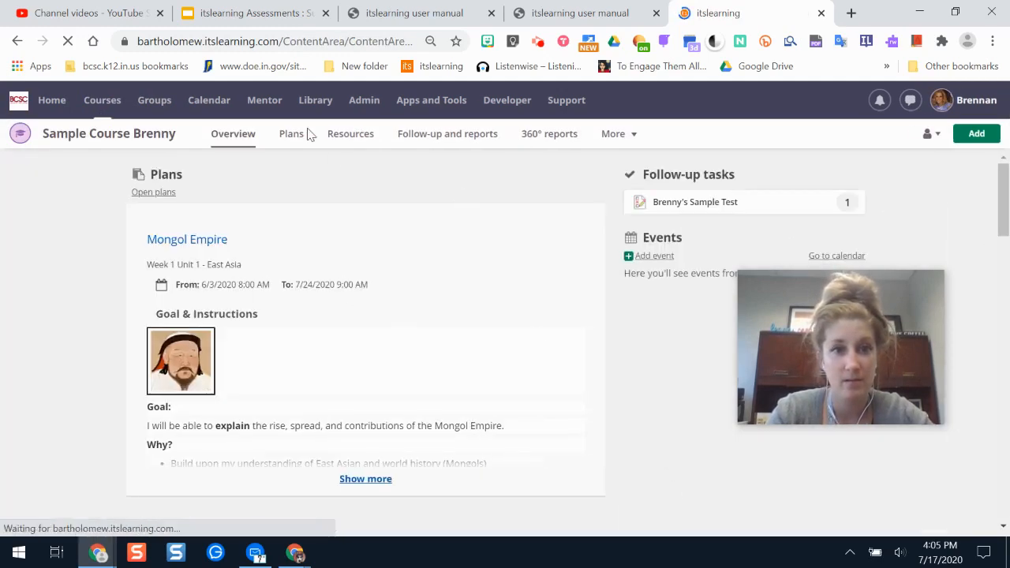
{"action": "left_click", "coordinate": [345, 135]}
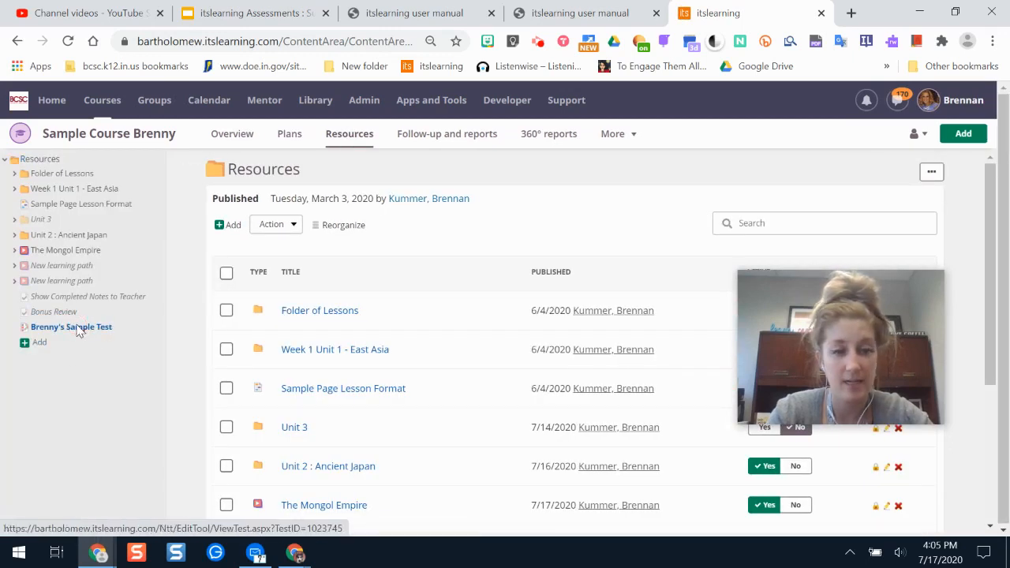
{"action": "left_click", "coordinate": [78, 328]}
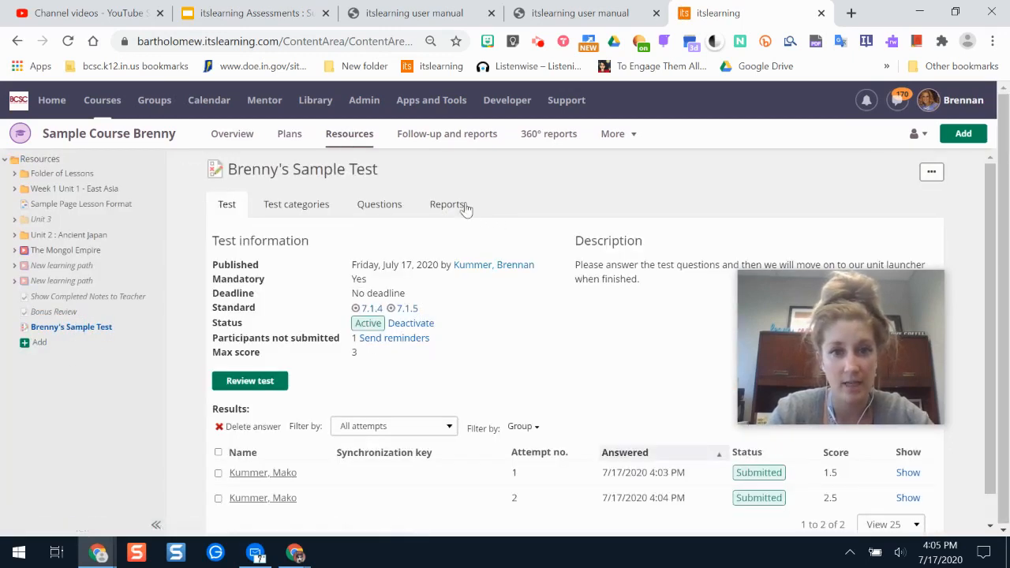
- Open the test's question review, then leave it to return to the test overview
{"action": "left_click", "coordinate": [265, 382]}
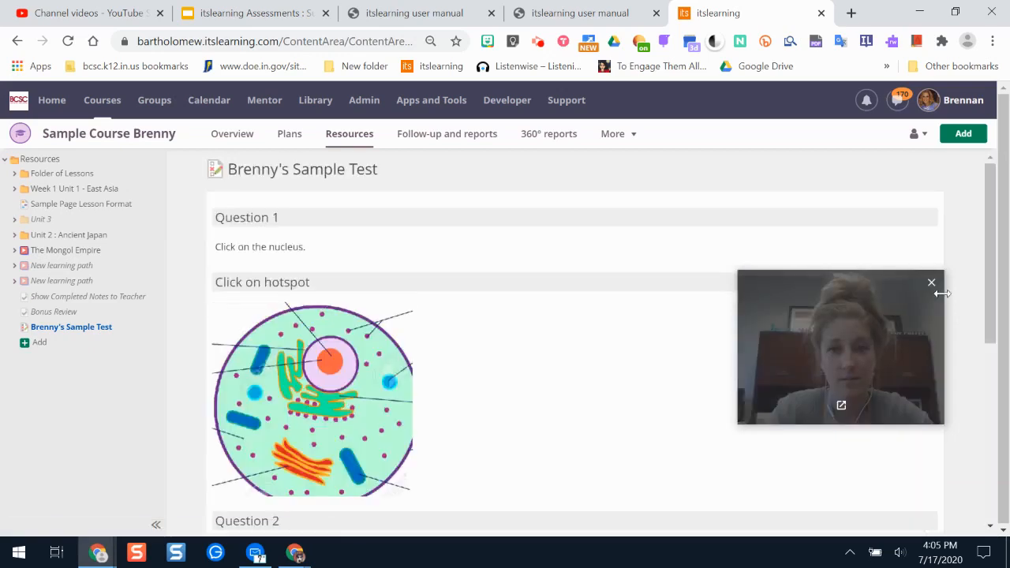
{"action": "scroll", "coordinate": [991, 241], "scroll_direction": "down", "scroll_amount": 5}
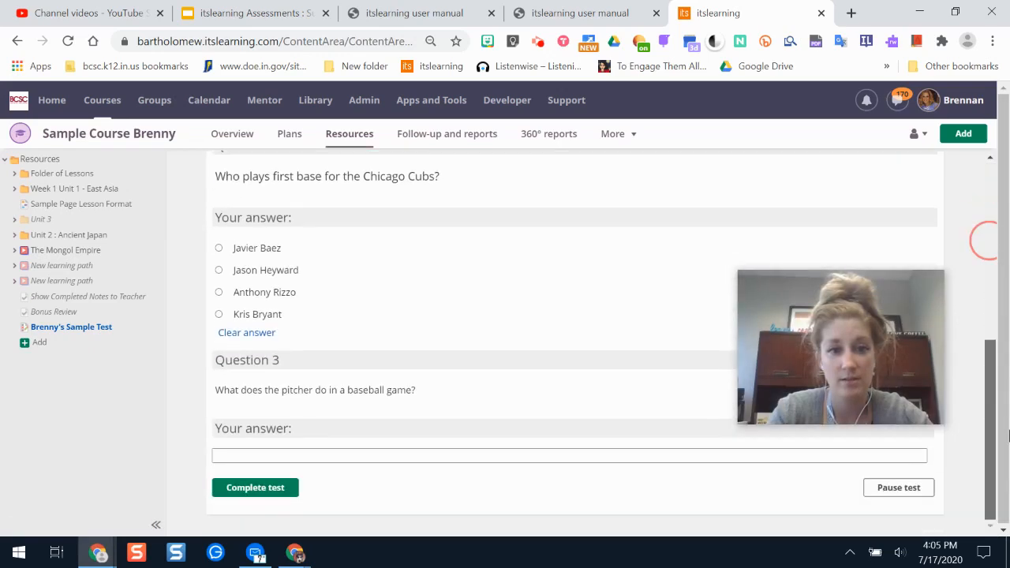
{"action": "scroll", "coordinate": [988, 239], "scroll_direction": "up", "scroll_amount": 5}
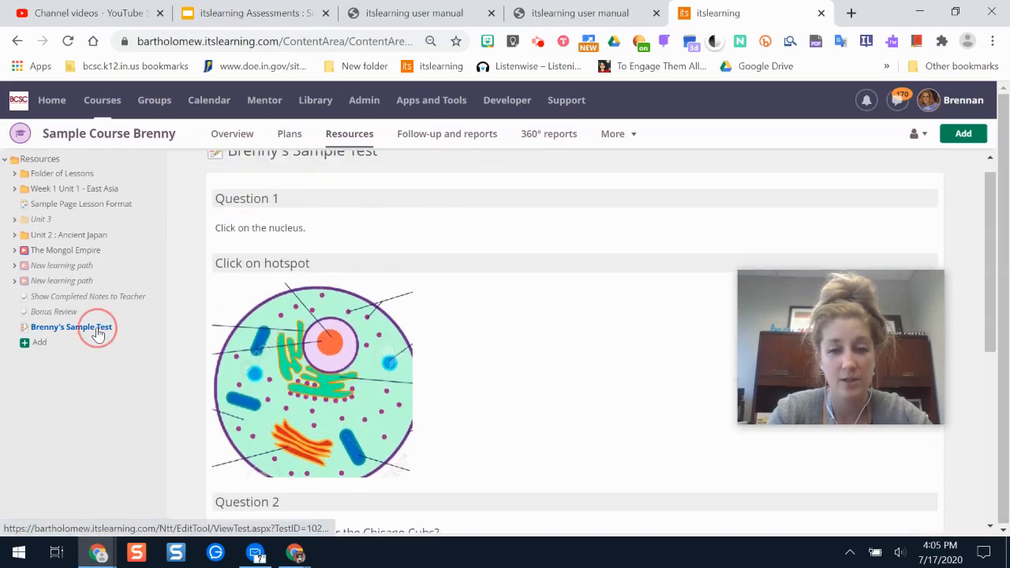
{"action": "left_click", "coordinate": [98, 332]}
{"action": "left_click", "coordinate": [567, 134]}
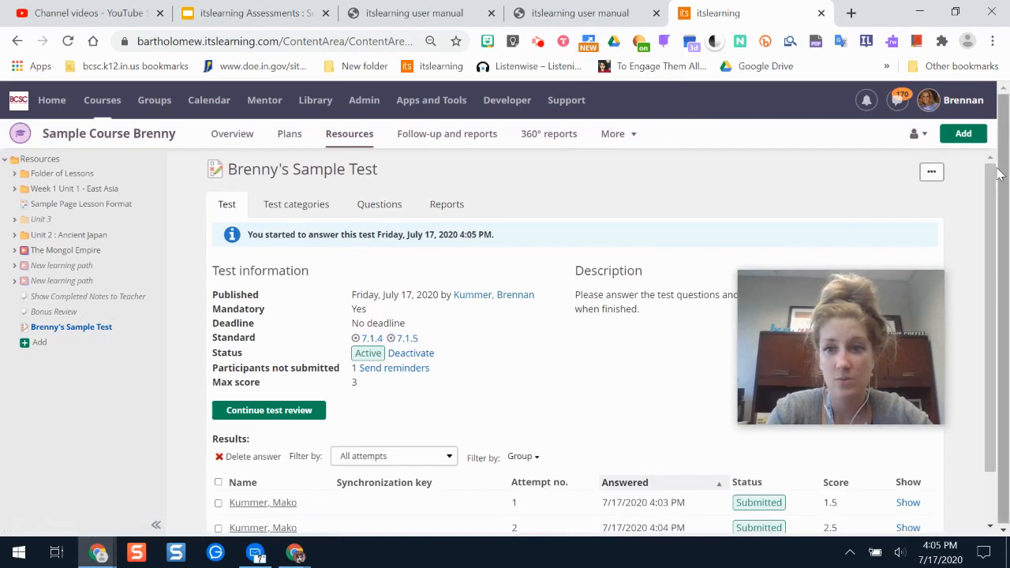
- Filter the test results to Best attempt, then open the test's Reports section
{"action": "left_click_drag", "start_coordinate": [987, 189], "coordinate": [993, 263]}
{"action": "left_click_drag", "start_coordinate": [851, 309], "coordinate": [879, 191]}
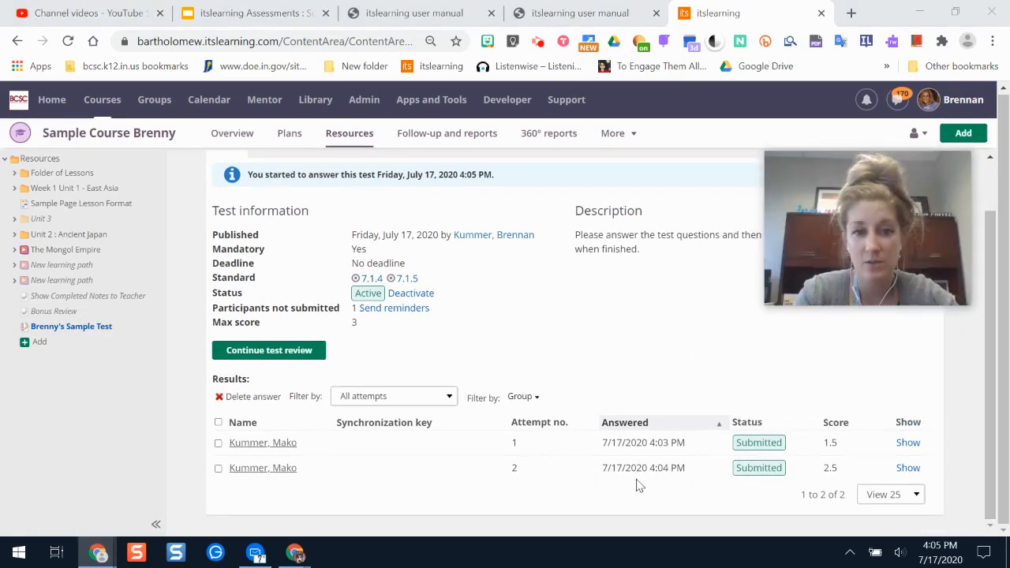
{"action": "left_click", "coordinate": [421, 403]}
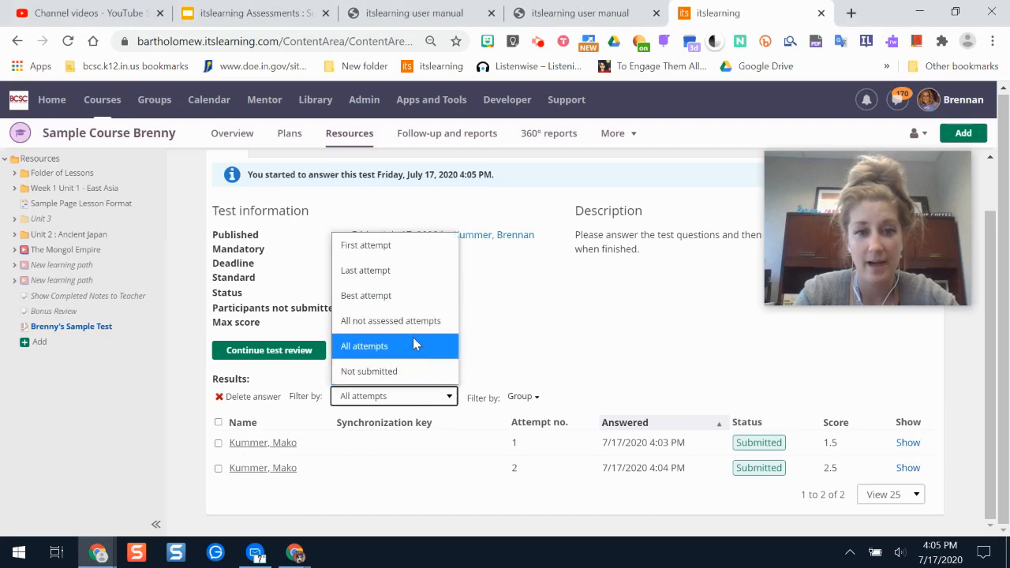
{"action": "left_click", "coordinate": [401, 295]}
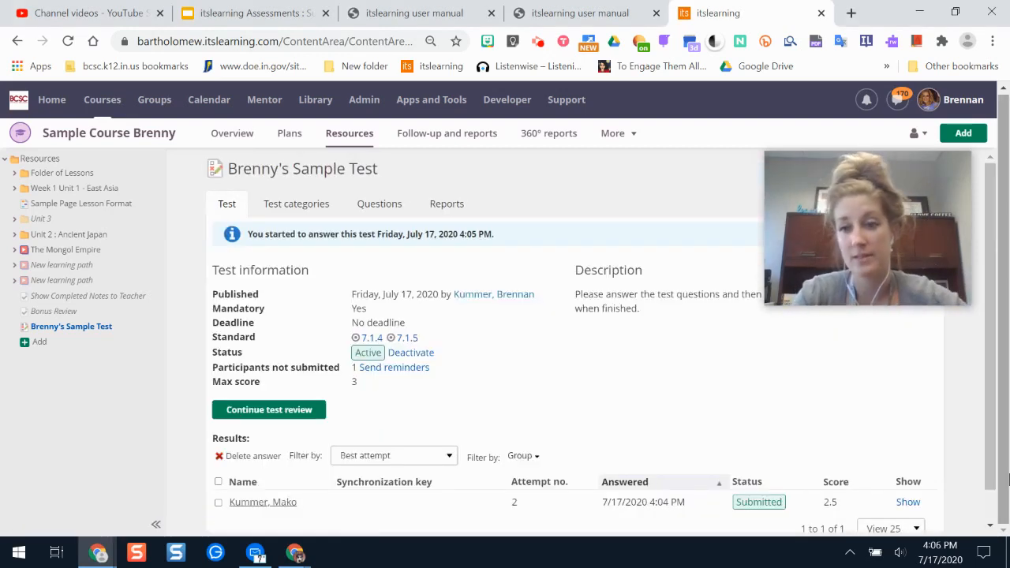
{"action": "left_click_drag", "start_coordinate": [986, 401], "coordinate": [986, 408]}
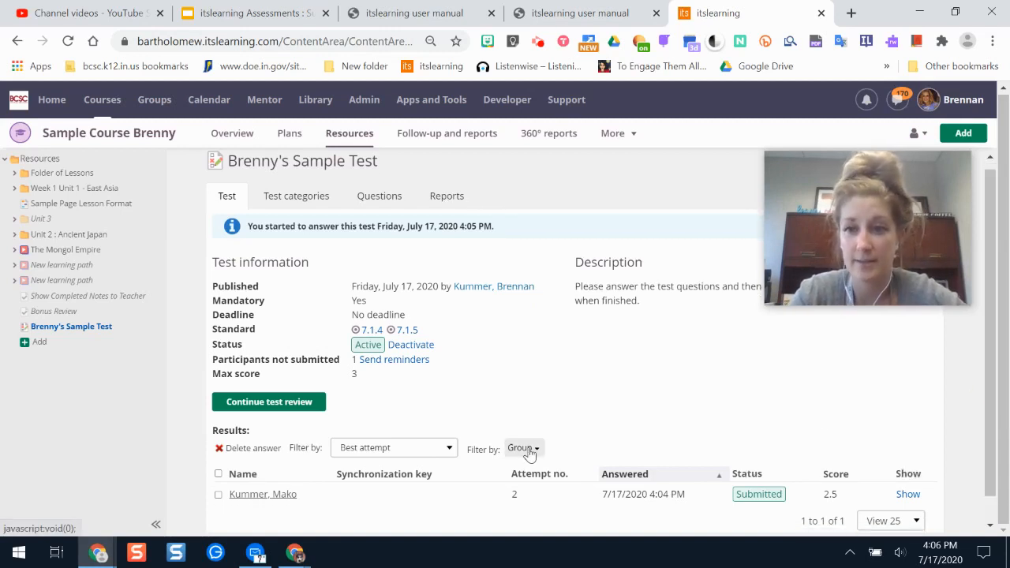
{"action": "left_click", "coordinate": [442, 199]}
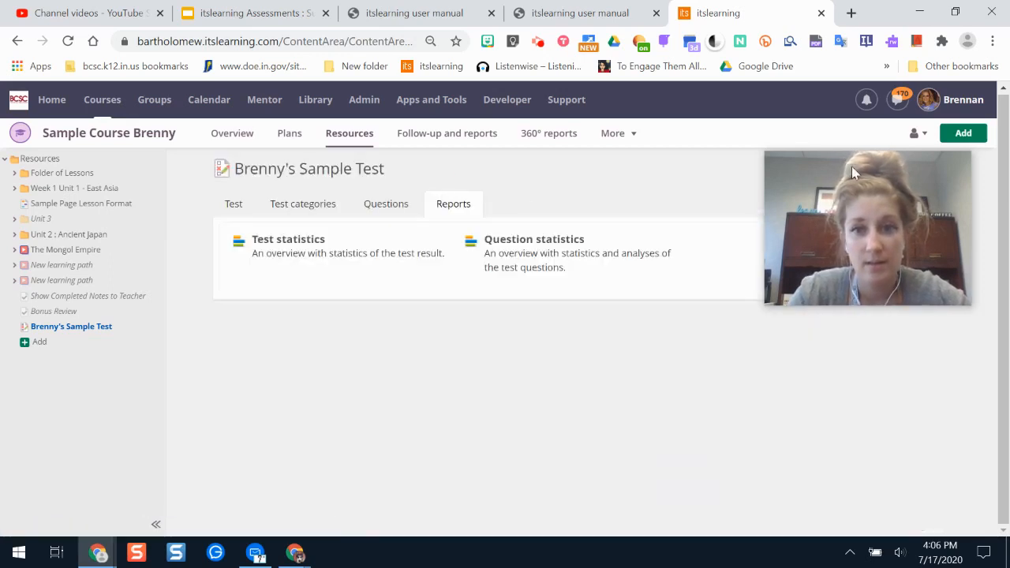
- Review the Question statistics report, including the second question's page
{"action": "left_click_drag", "start_coordinate": [907, 183], "coordinate": [910, 391]}
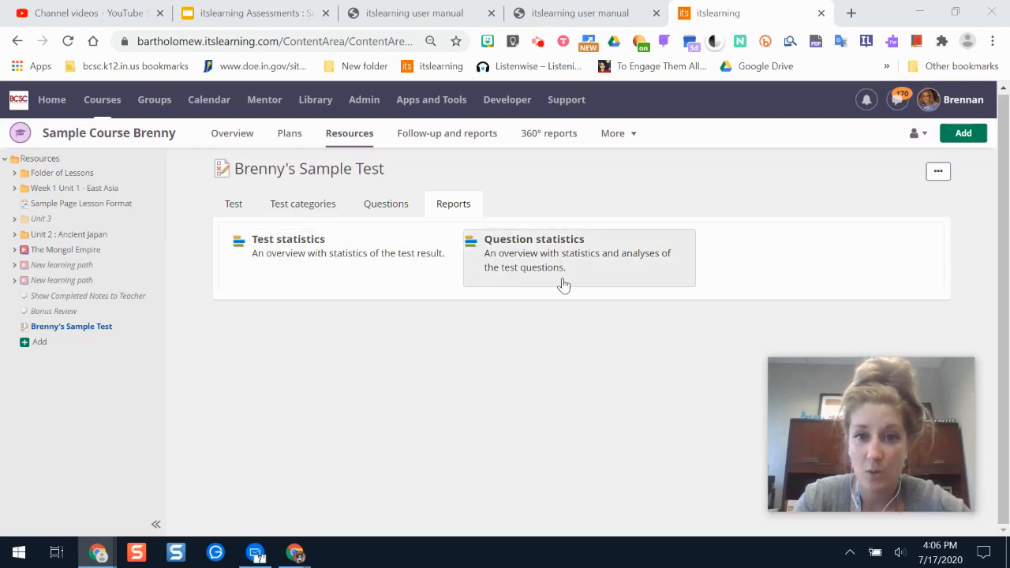
{"action": "left_click", "coordinate": [548, 255]}
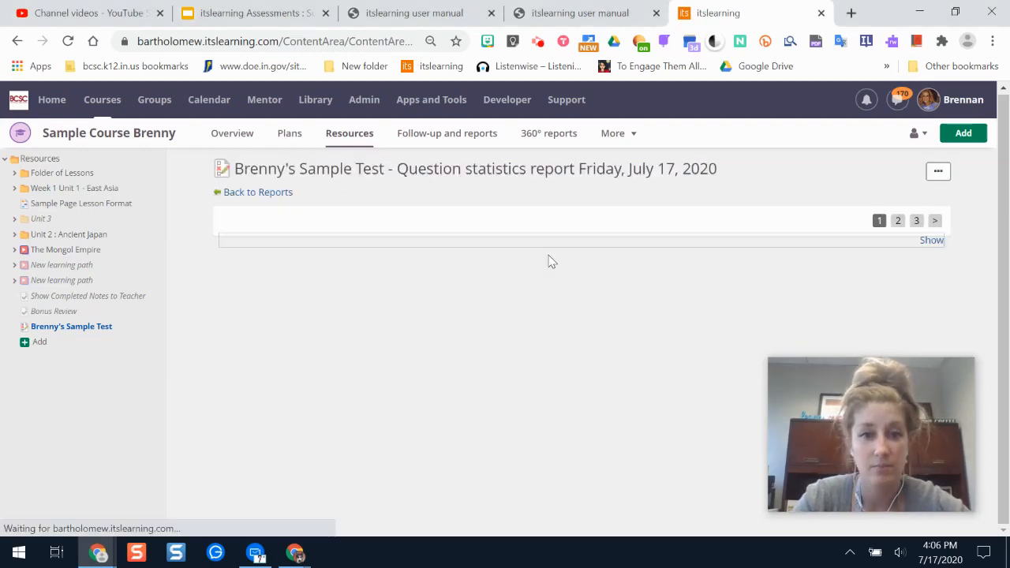
{"action": "left_click_drag", "start_coordinate": [896, 376], "coordinate": [858, 117]}
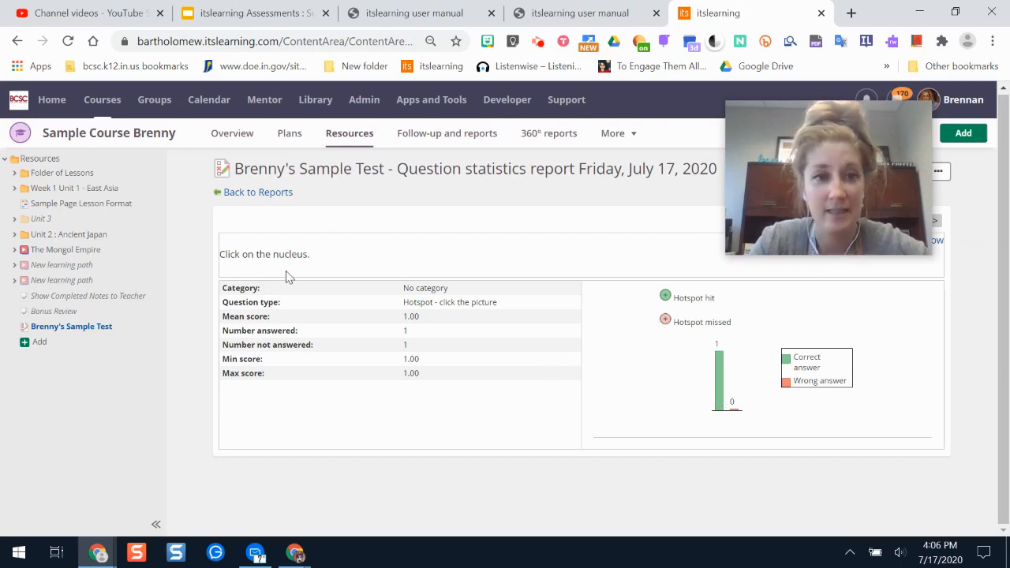
{"action": "left_click_drag", "start_coordinate": [903, 198], "coordinate": [839, 351]}
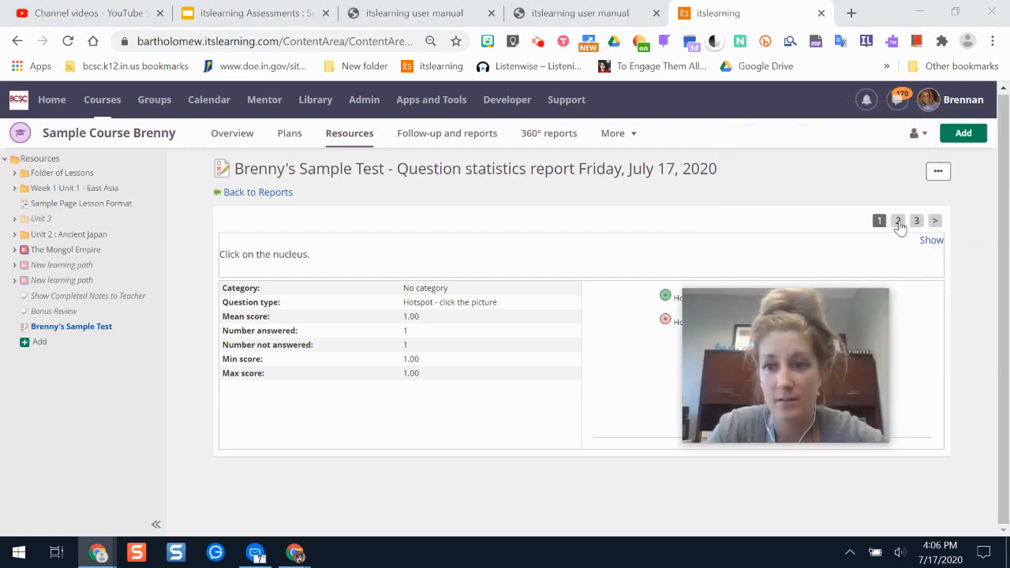
{"action": "left_click", "coordinate": [898, 222]}
{"action": "left_click_drag", "start_coordinate": [769, 367], "coordinate": [812, 177]}
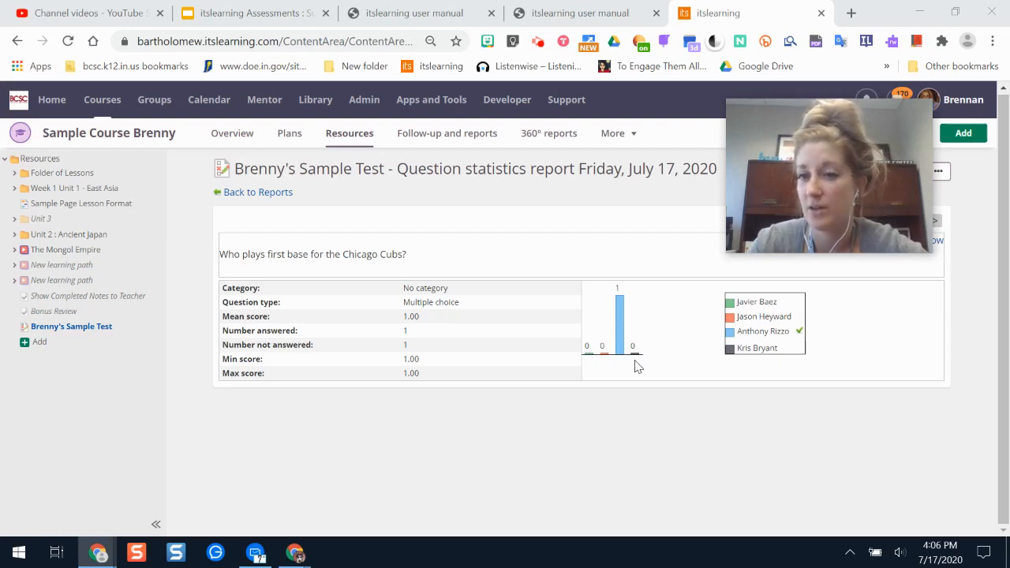
{"action": "mouse_move", "coordinate": [880, 235]}
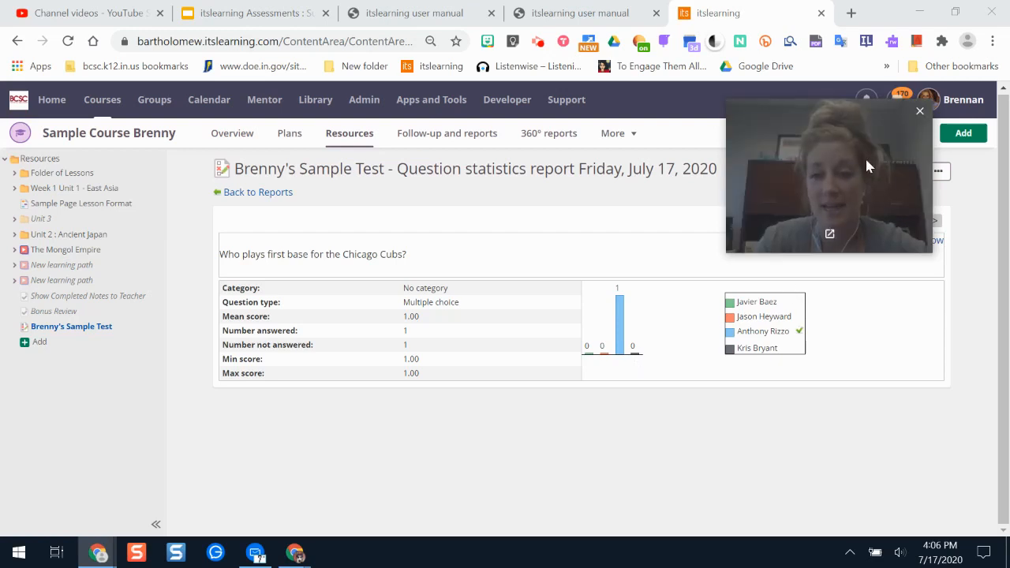
{"action": "left_click_drag", "start_coordinate": [865, 156], "coordinate": [913, 433]}
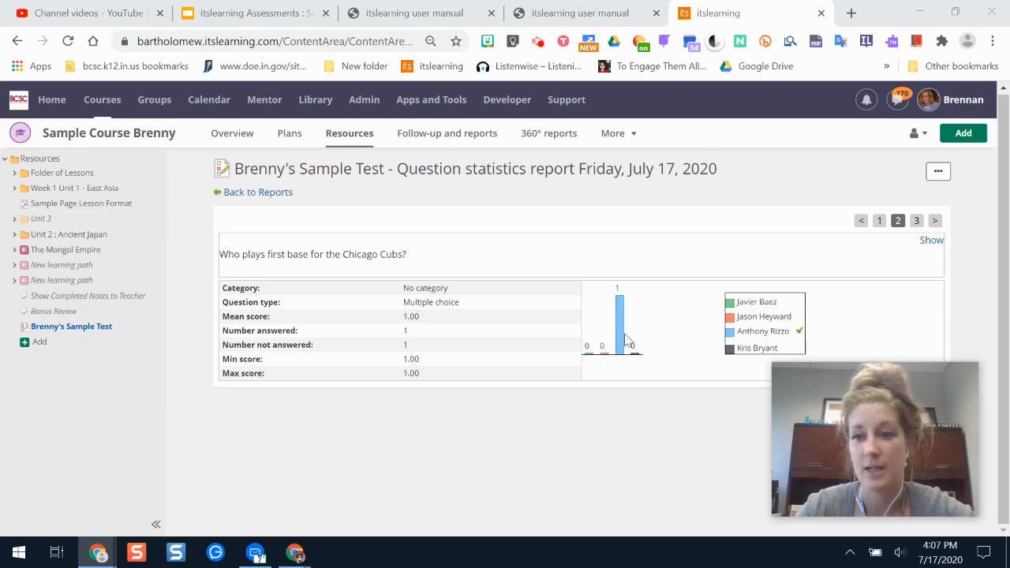
- View the overall Test statistics report, then return to the reports list
{"action": "left_click", "coordinate": [253, 194]}
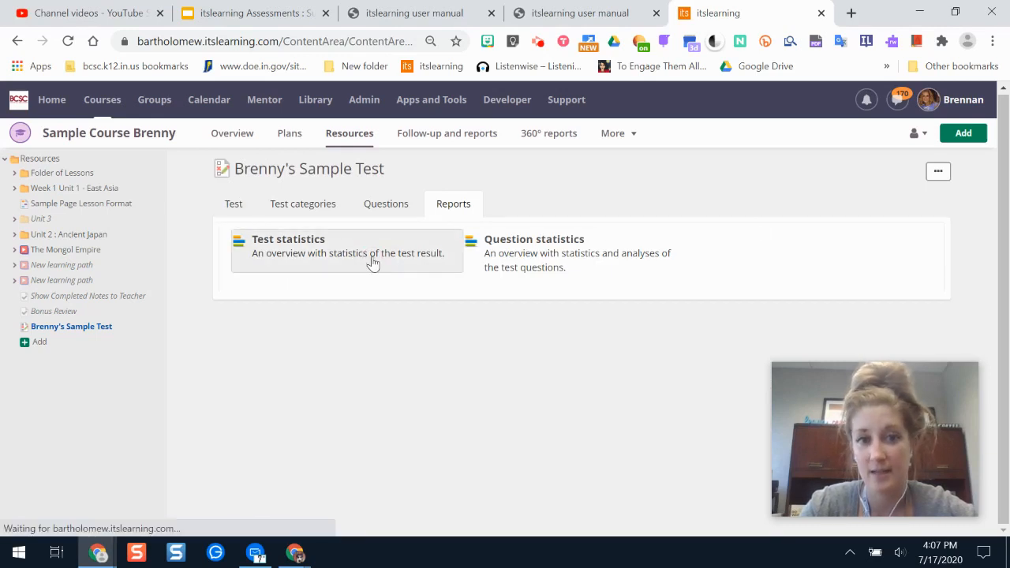
{"action": "left_click", "coordinate": [374, 263]}
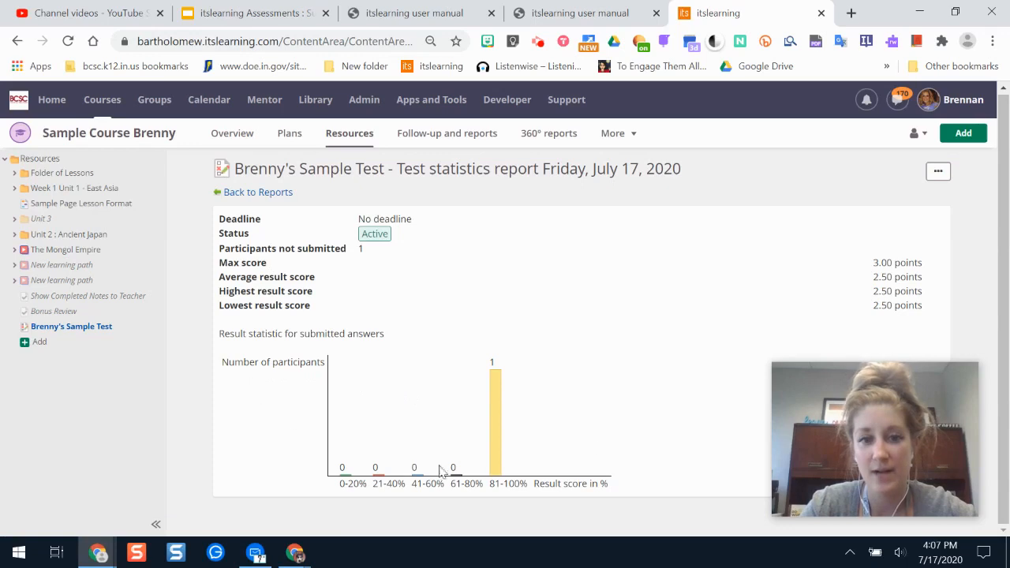
{"action": "left_click", "coordinate": [253, 197]}
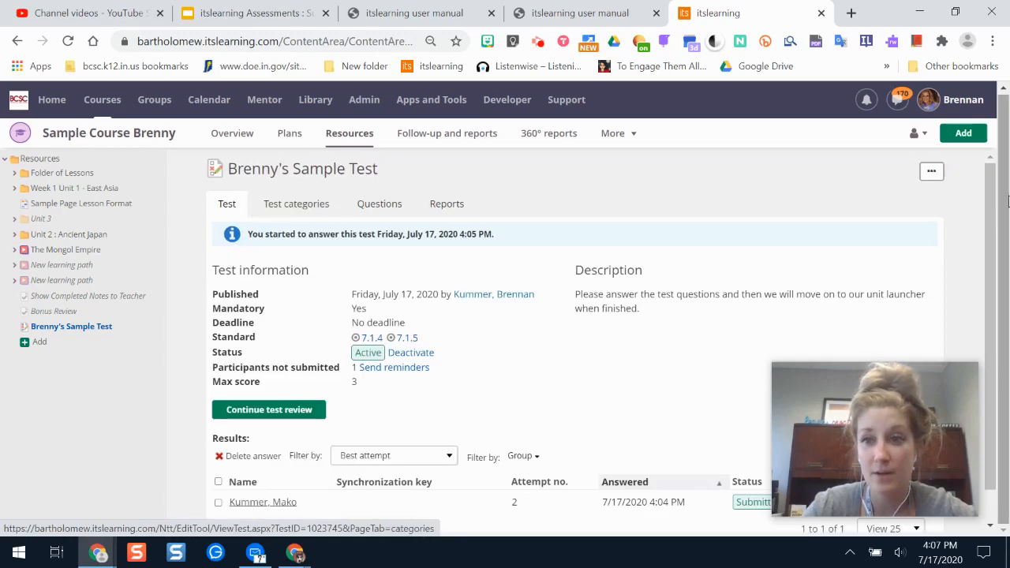
- Scroll down the test page, then check and dismiss the latest notifications
{"action": "scroll", "coordinate": [579, 302], "scroll_direction": "down", "scroll_amount": 1}
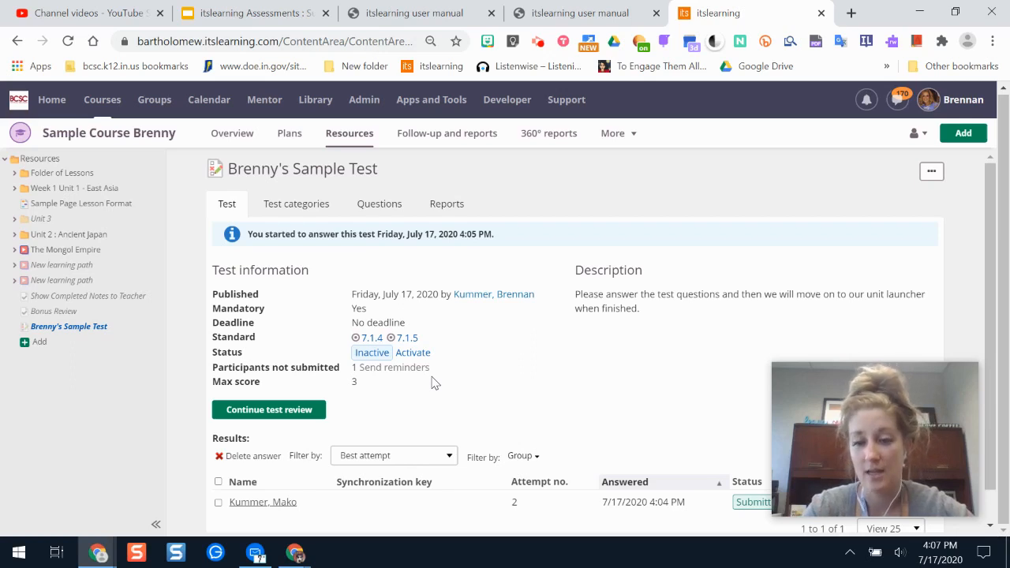
{"action": "left_click", "coordinate": [866, 109]}
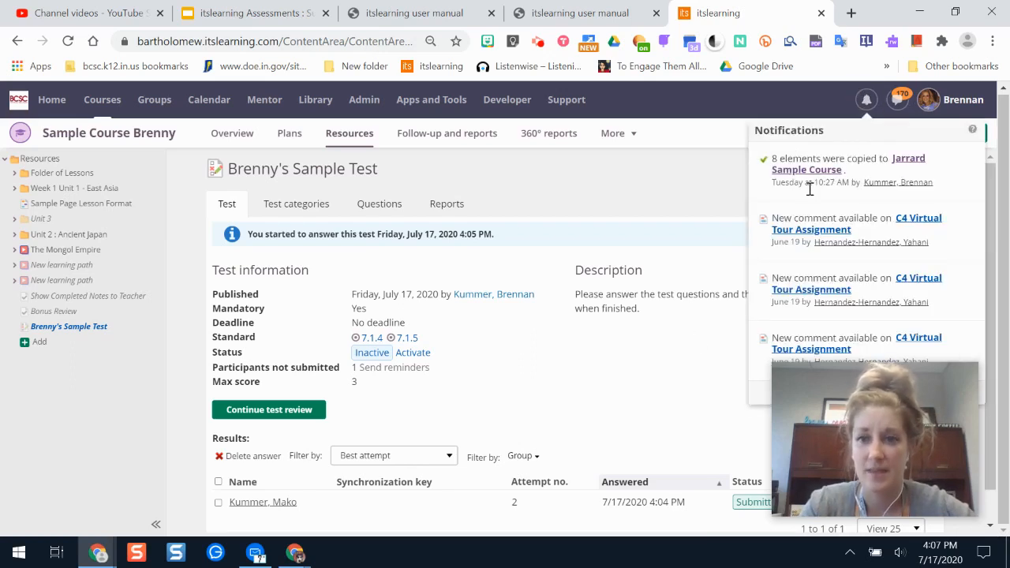
{"action": "left_click", "coordinate": [616, 209]}
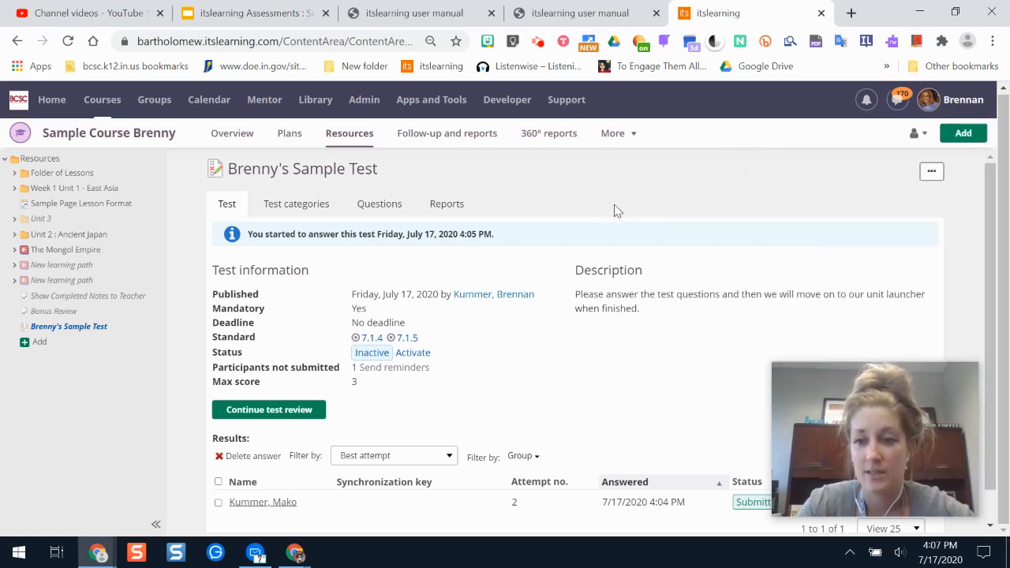
- In the 'itslearning Assessments : Summer PD Training' deck, present from the Bonus Fun slide
{"action": "left_click", "coordinate": [268, 11]}
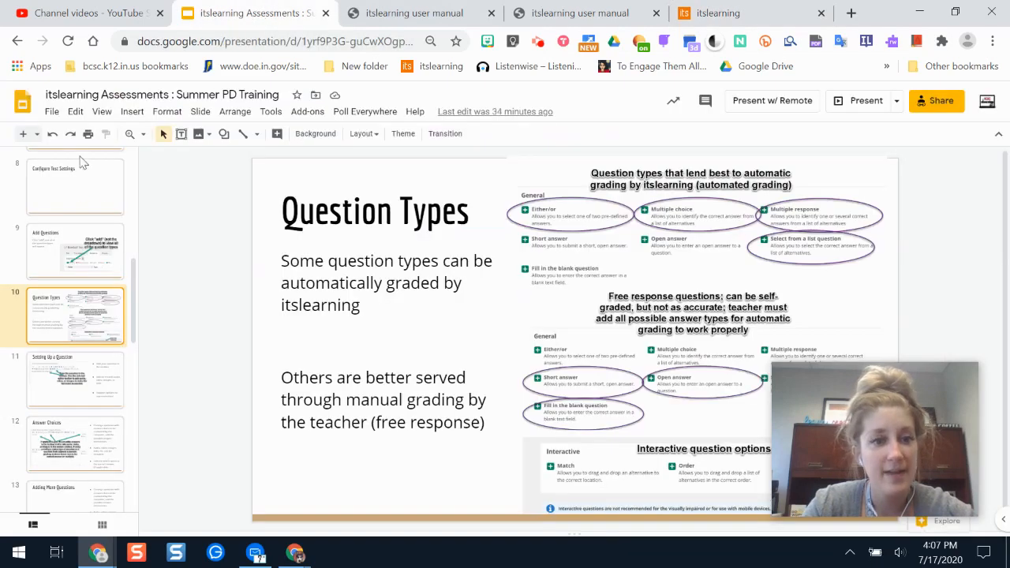
{"action": "left_click_drag", "start_coordinate": [138, 298], "coordinate": [179, 507]}
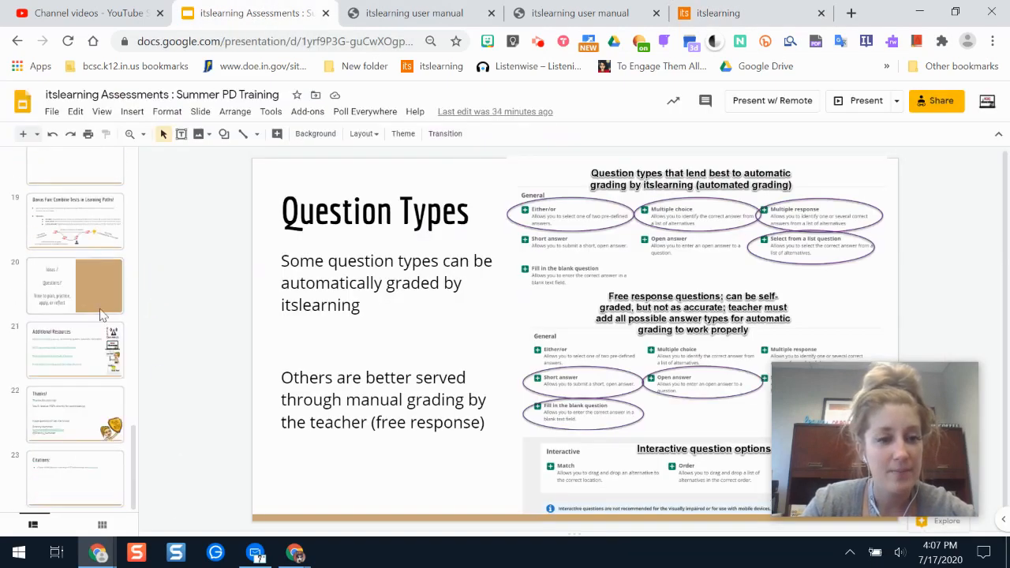
{"action": "left_click", "coordinate": [87, 299]}
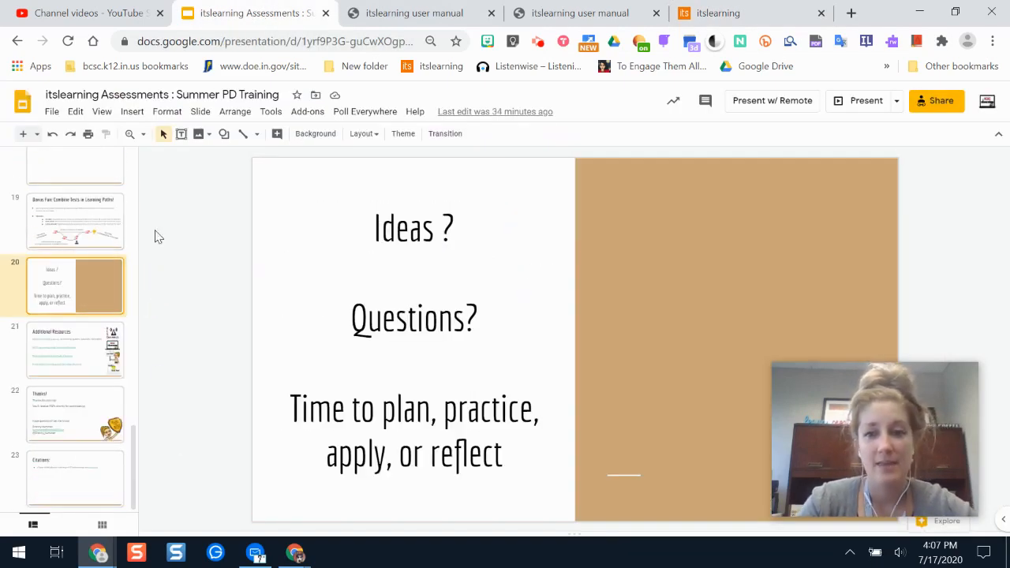
{"action": "left_click", "coordinate": [95, 228]}
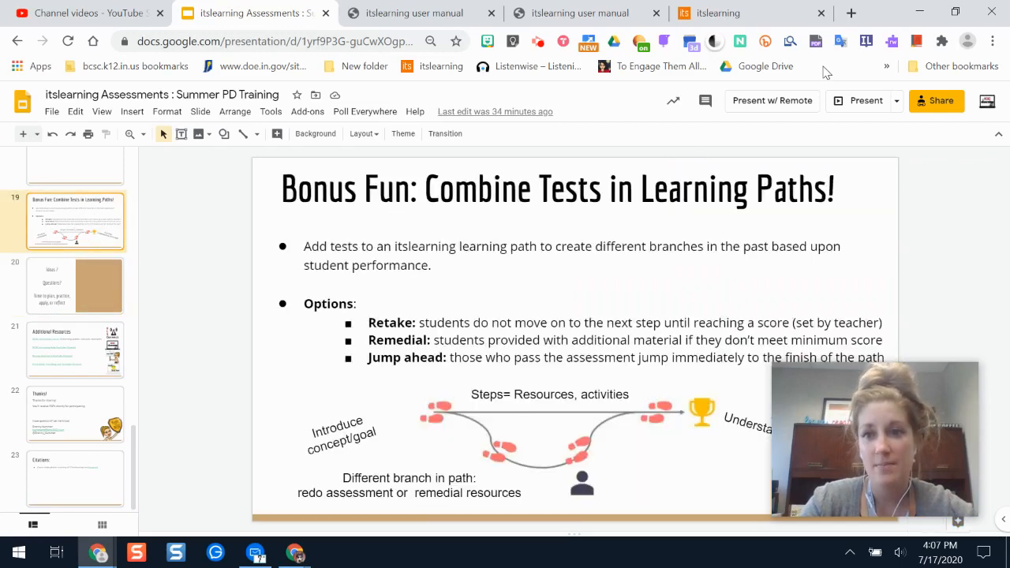
{"action": "left_click", "coordinate": [853, 105]}
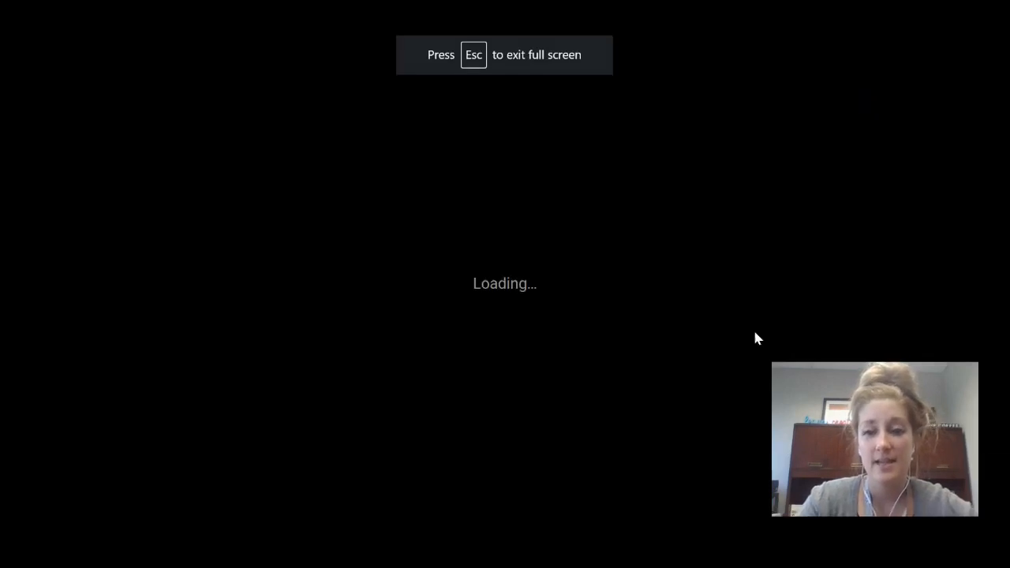